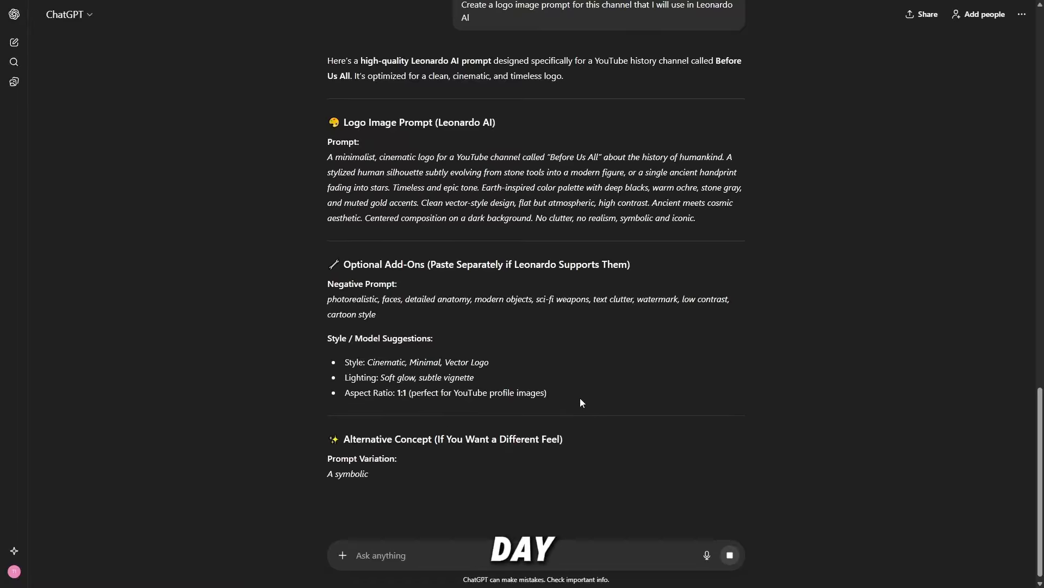
Step: Copy the full text of the generated logo image prompt for the Before Us All channel
scroll(598, 412, "down", 1)
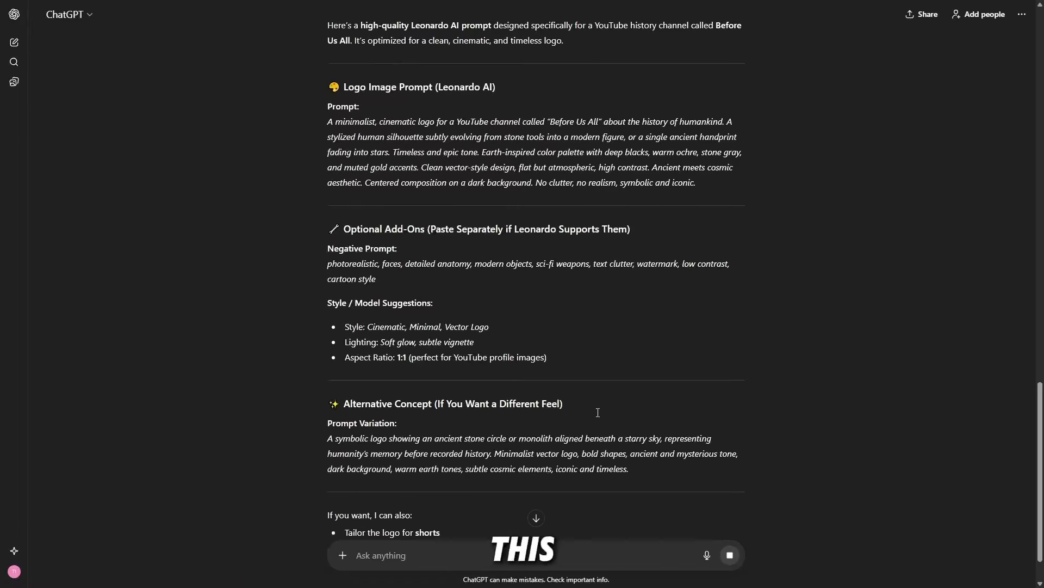
scroll(604, 411, "down", 2)
scroll(618, 413, "up", 5)
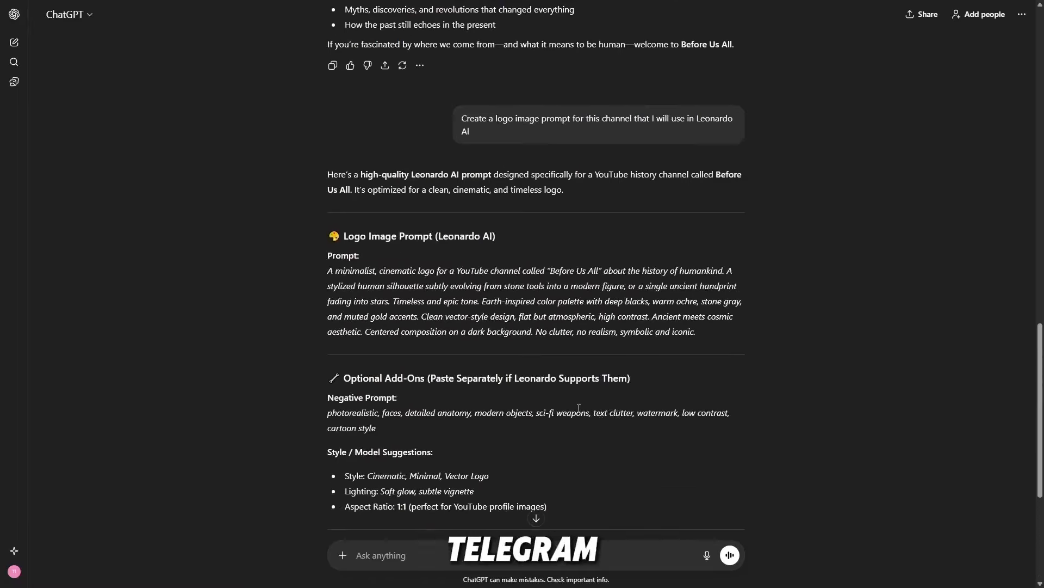
scroll(579, 408, "down", 5)
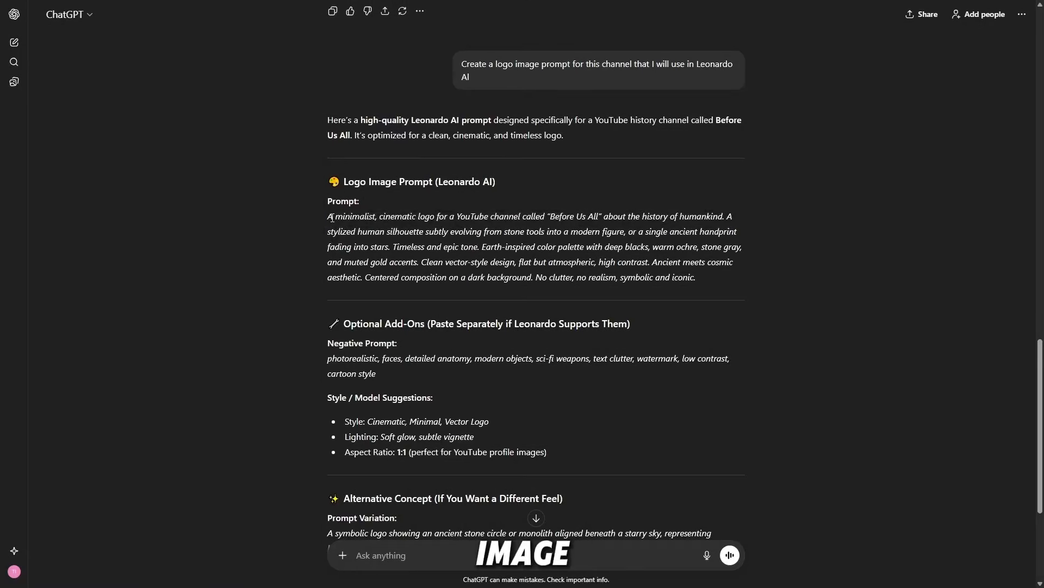
left_click_drag(332, 217, 680, 278)
key("ctrl+c")
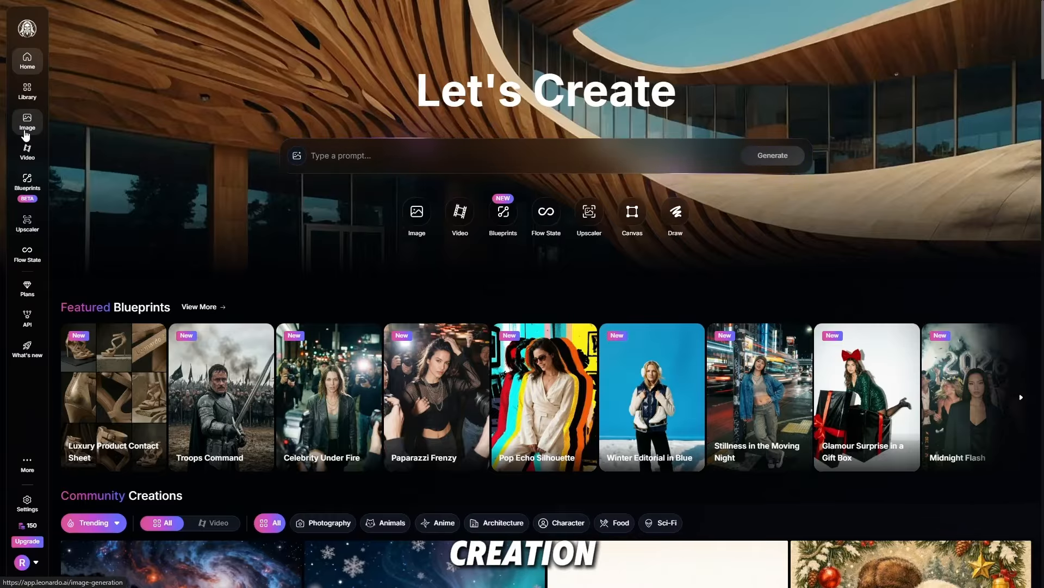
Step: In Leonardo.Ai, set up image creation with the Phoenix 1.0 model and 1:1 image dimensions
left_click(26, 124)
left_click(122, 64)
scroll(289, 381, "down", 5)
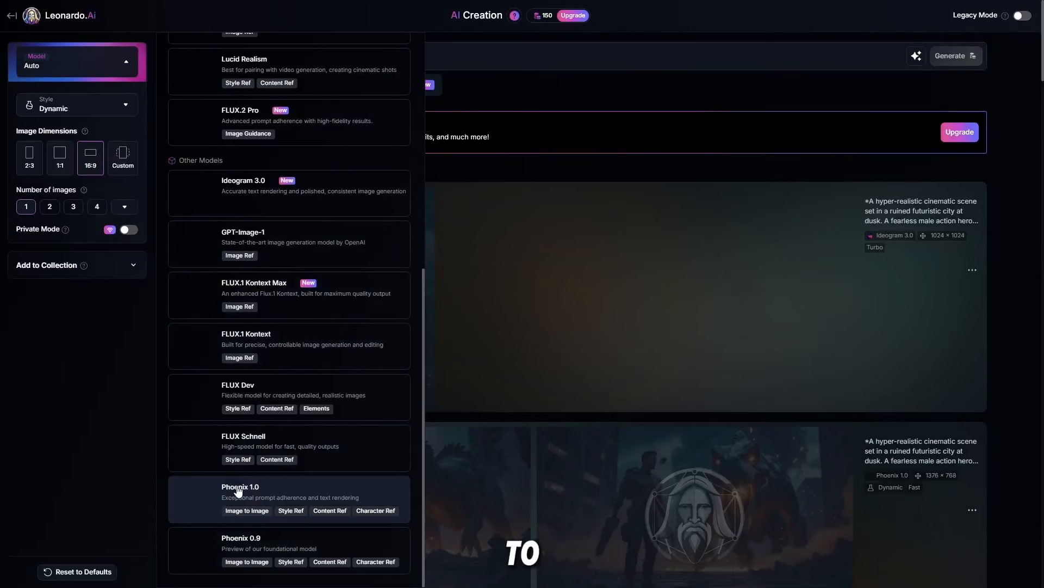
left_click(241, 491)
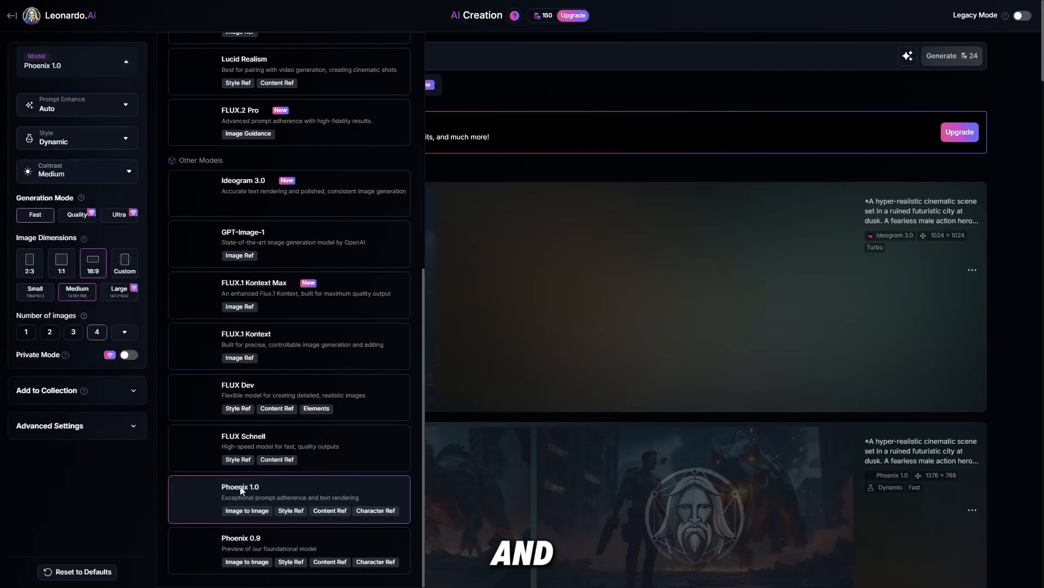
left_click(62, 270)
Step: Generate logos from the copied prompt and download the one with the split human figure holding two blades above the channel title
left_click(301, 63)
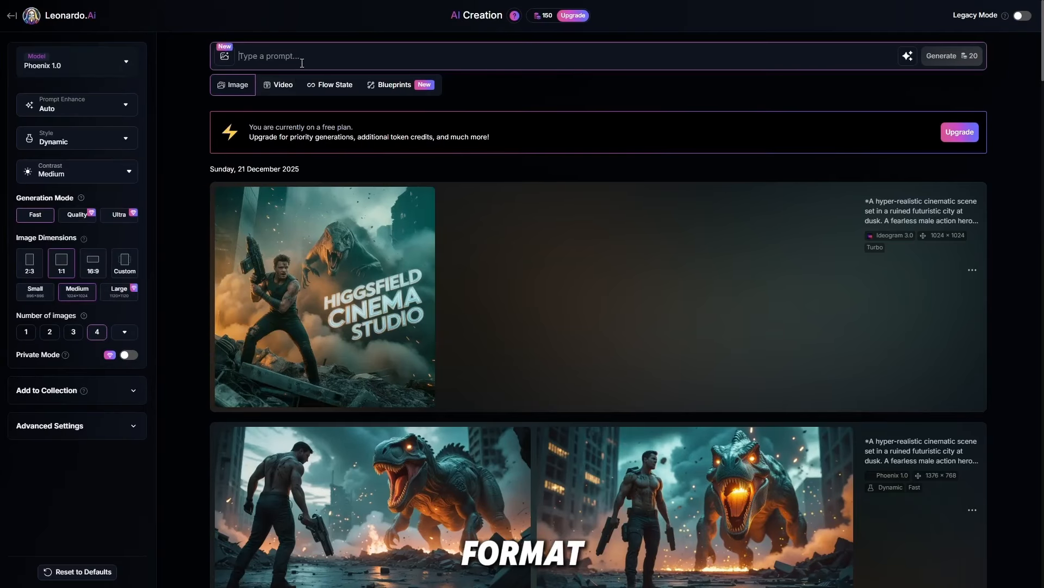
key("ctrl+v")
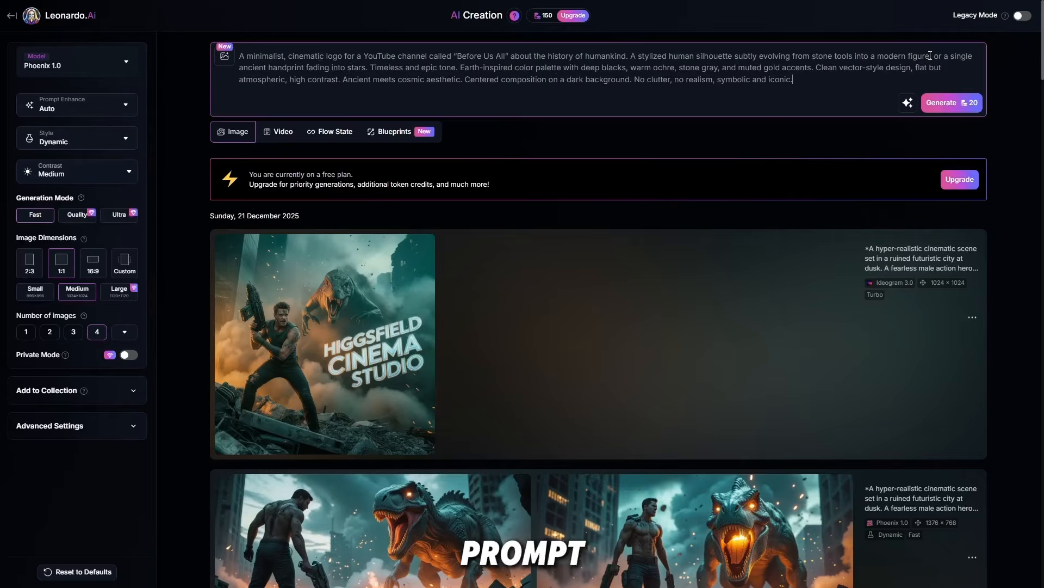
left_click(964, 103)
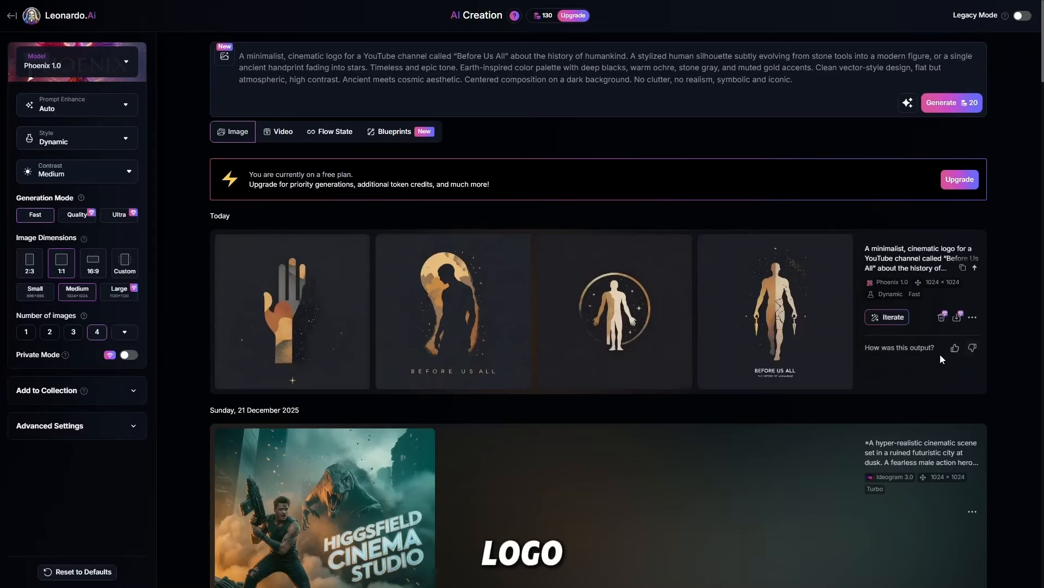
left_click(809, 332)
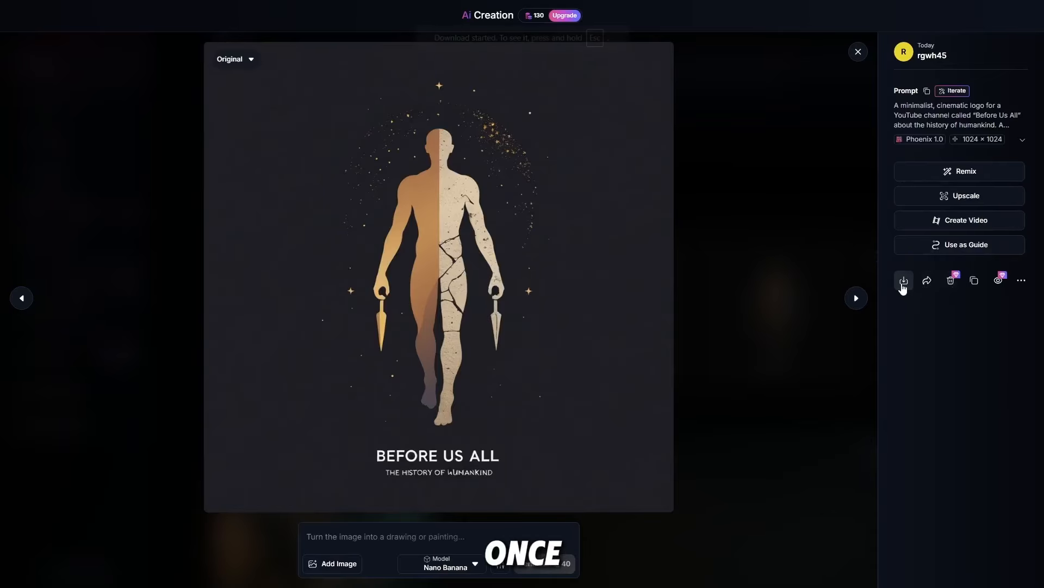
left_click(903, 280)
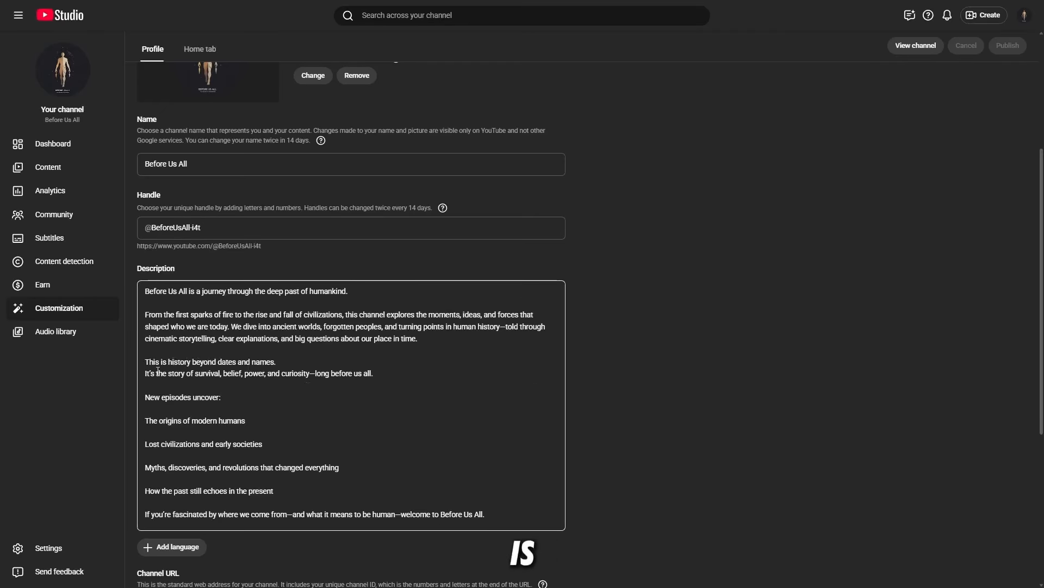
Step: In YouTube Studio, open the channel's basic info settings at the keywords entry
left_click(66, 549)
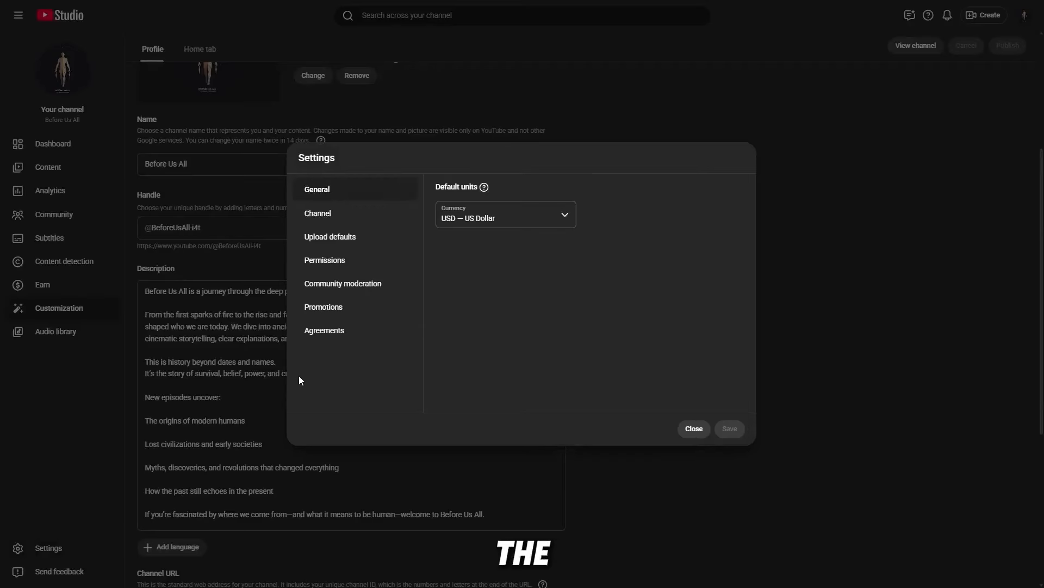
left_click(339, 217)
left_click(492, 292)
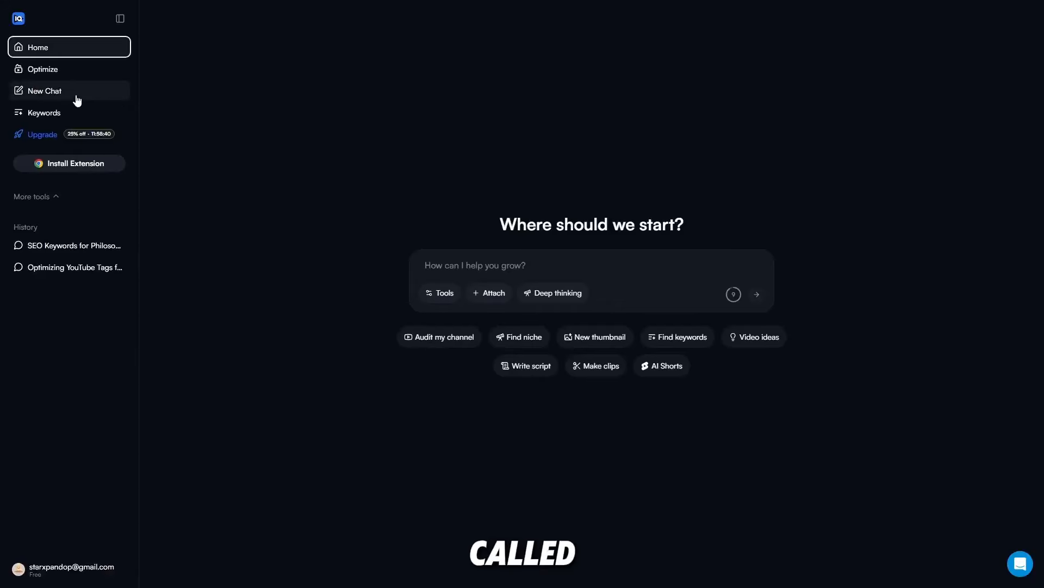
Step: In a new vidIQ chat, ask for SEO optimized keywords for the YouTube channel settings, naming the channel "before all us" and its niche
left_click(70, 96)
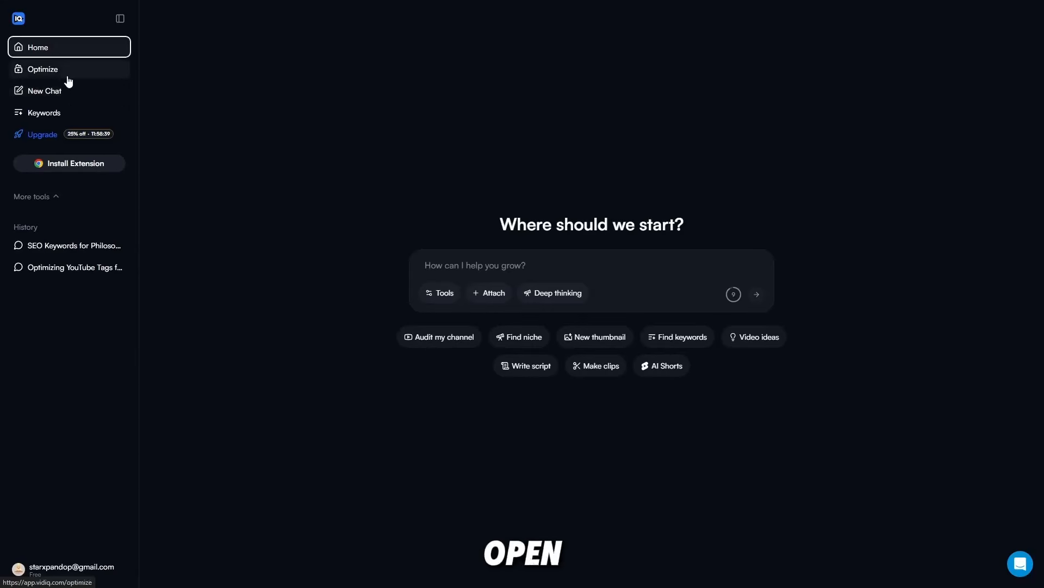
left_click(488, 528)
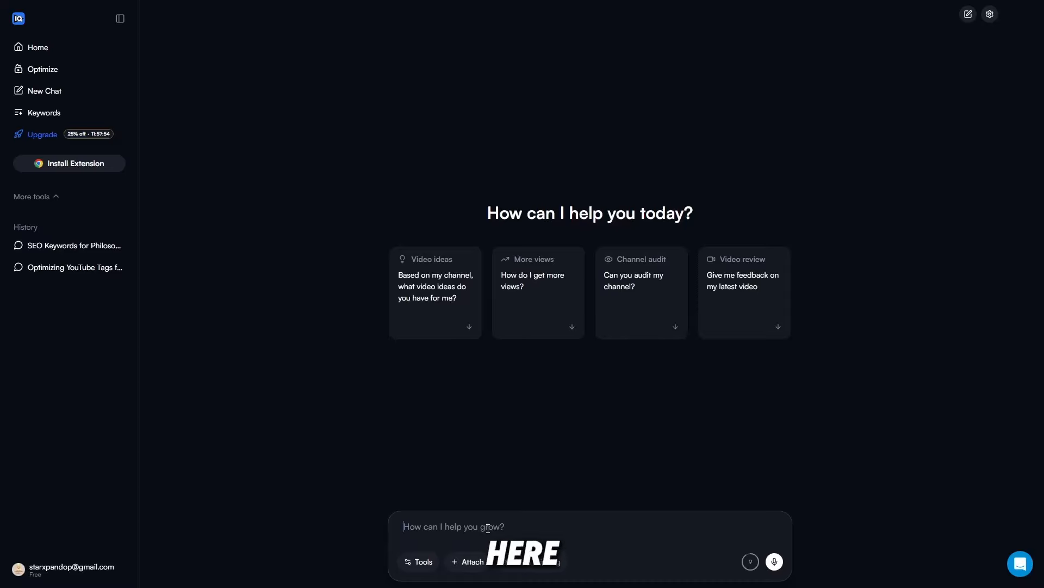
type("Create SEO optimized keywords that I will use in my YouTube channel settings. The cannel name is: before all us, so create the perfect keywords for this niche.")
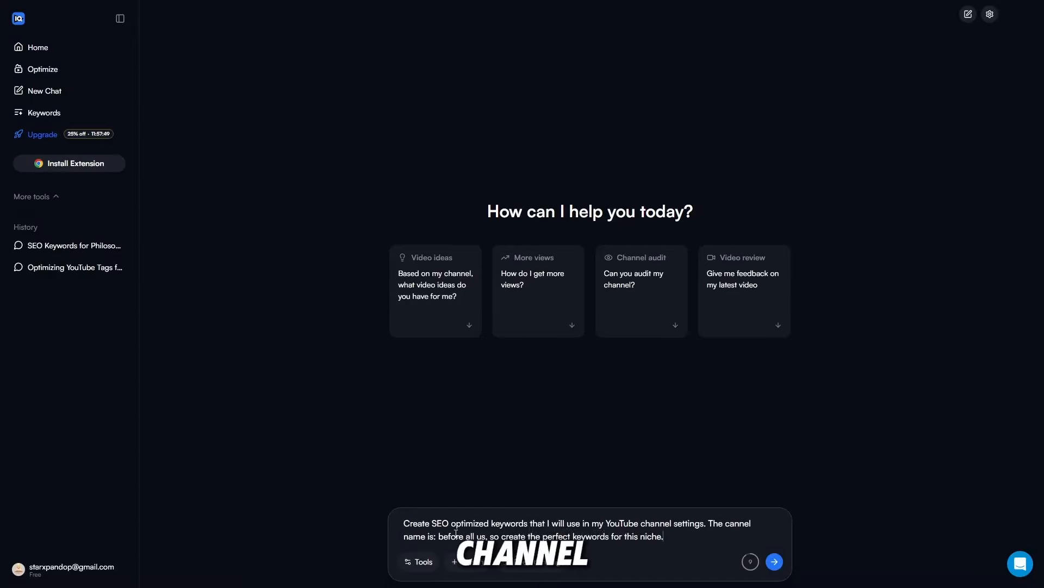
left_click(775, 562)
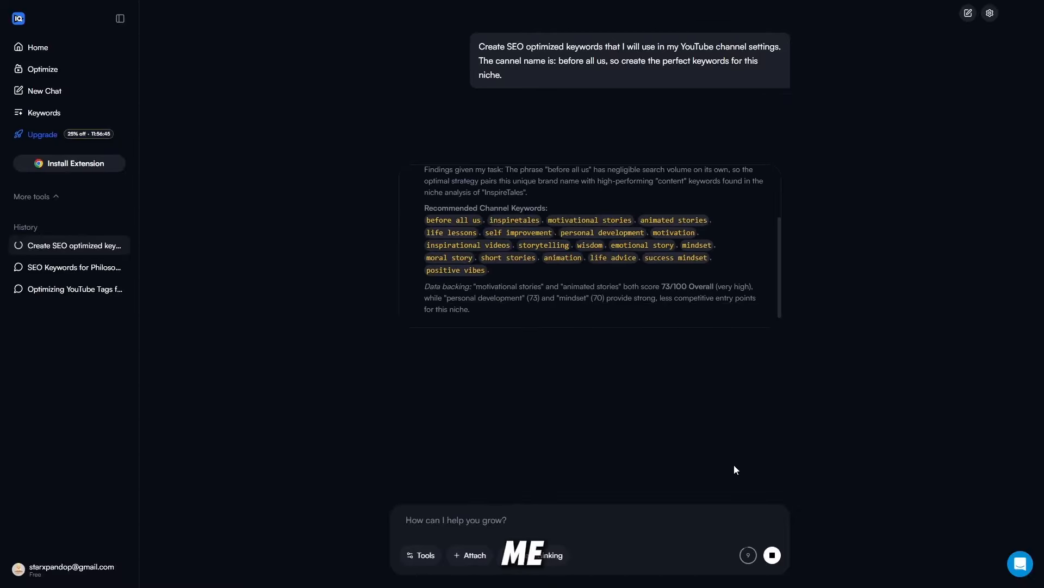
Step: Copy the suggested keyword list, from "before all us" to "positive vibes", into the YouTube Studio channel keywords and save the settings
scroll(680, 405, "up", 10)
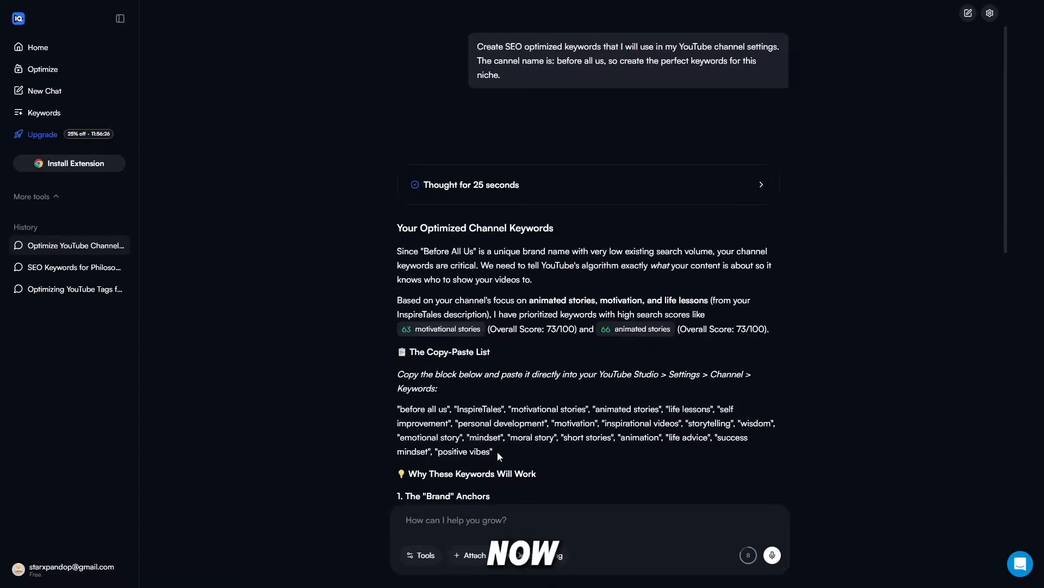
left_click_drag(498, 452, 396, 407)
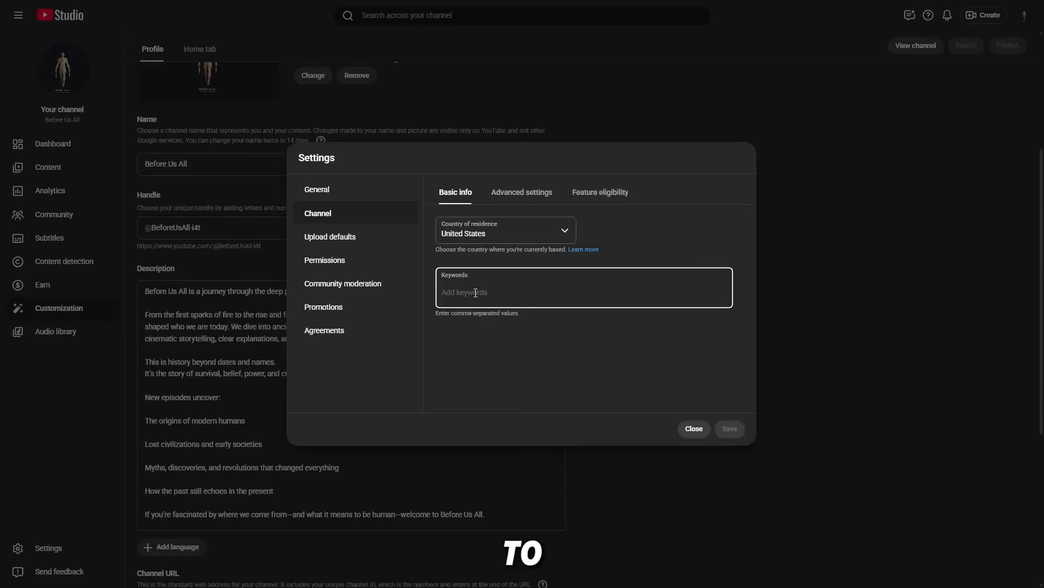
type("\"before all us\", \"InspireTales\", \"motivational stories\", \"animated stories\", \"life lessons\", \"self improvement\", \"personal development\", \"motivation\", \"inspirational videos\", \"storytelling\", \"wisdom\", \"emotional story\", \"mindset\", \"moral story\", \"short stories\", \"animation\", \"life advice\", \"success mindset\", \"positive vibes\"")
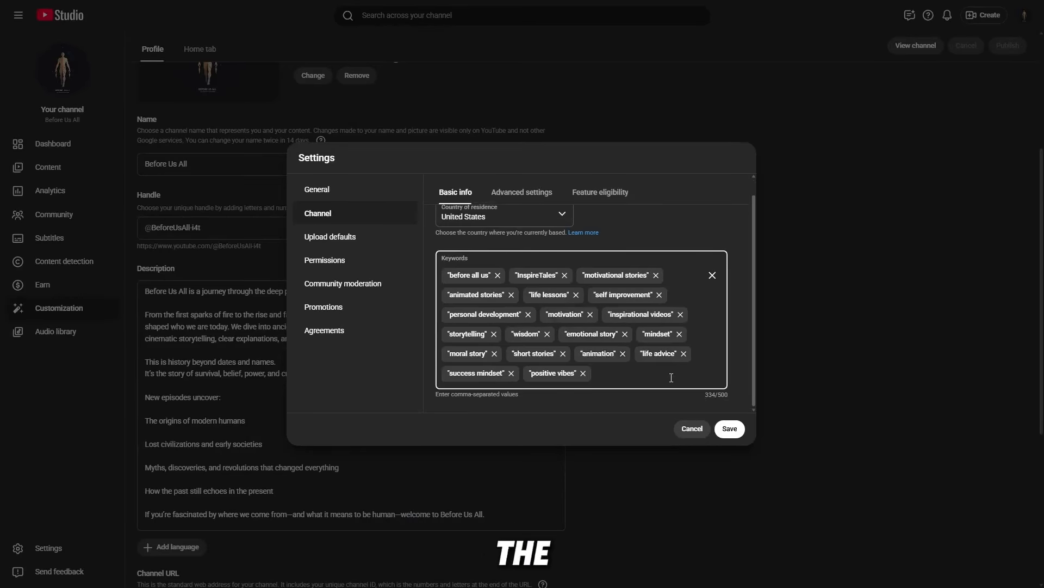
left_click(729, 428)
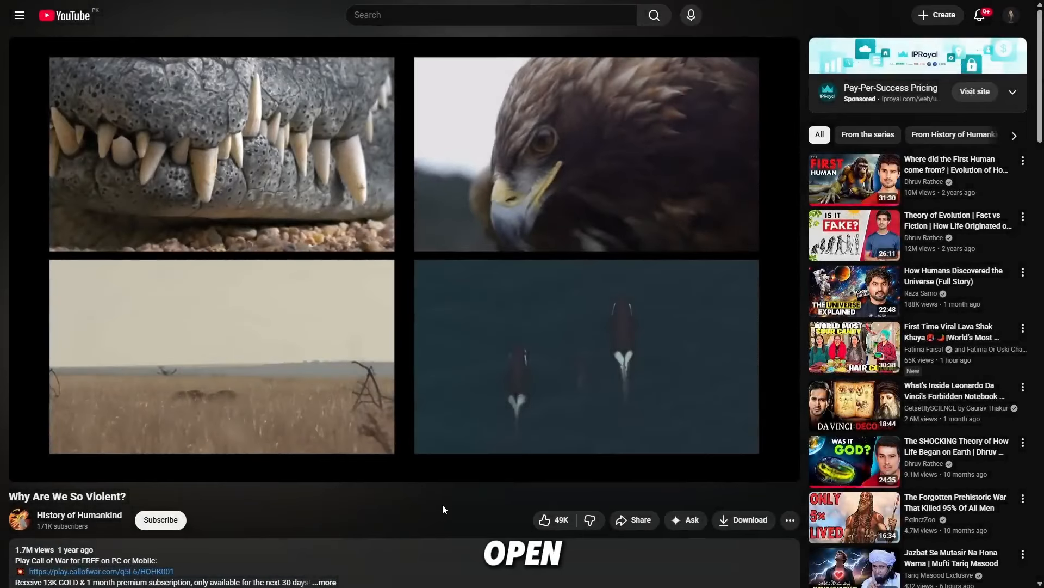
Step: Copy the share link of the YouTube video "Why Are We So Violent?" and get its transcript in Tactiq's YouTube Transcript Generator
left_click(637, 519)
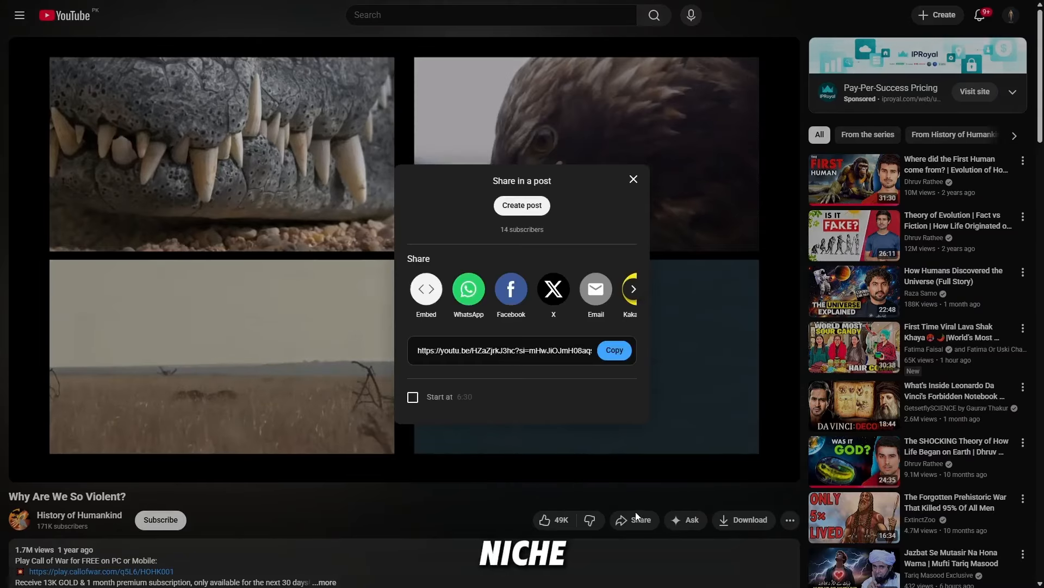
left_click(603, 352)
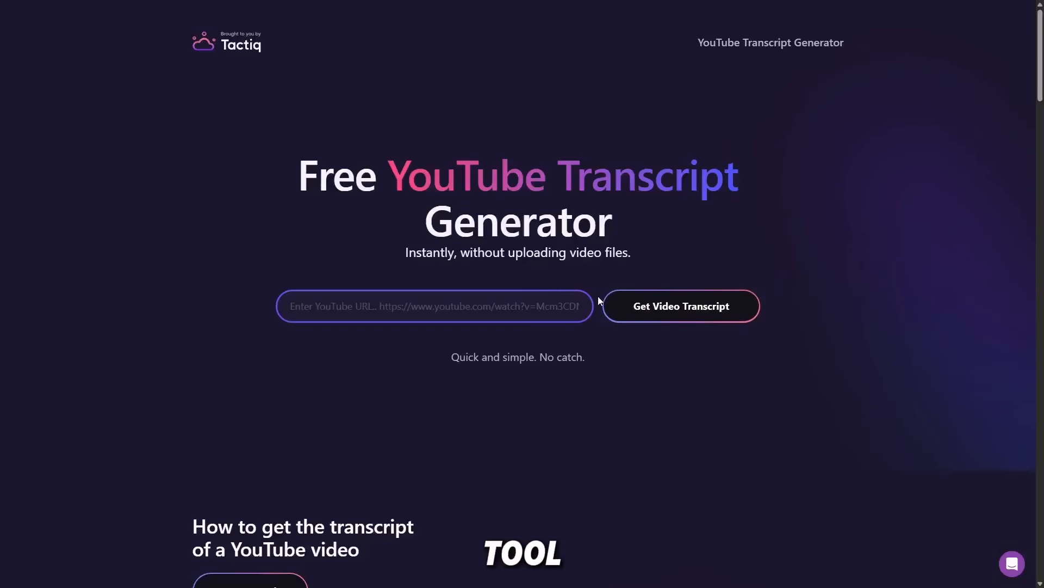
left_click(405, 306)
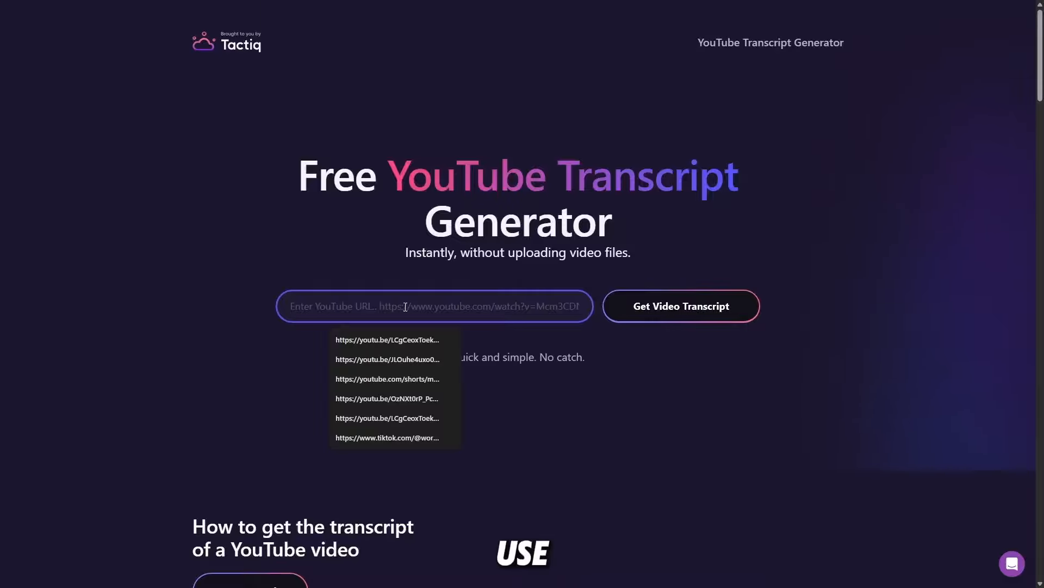
key("ctrl+v")
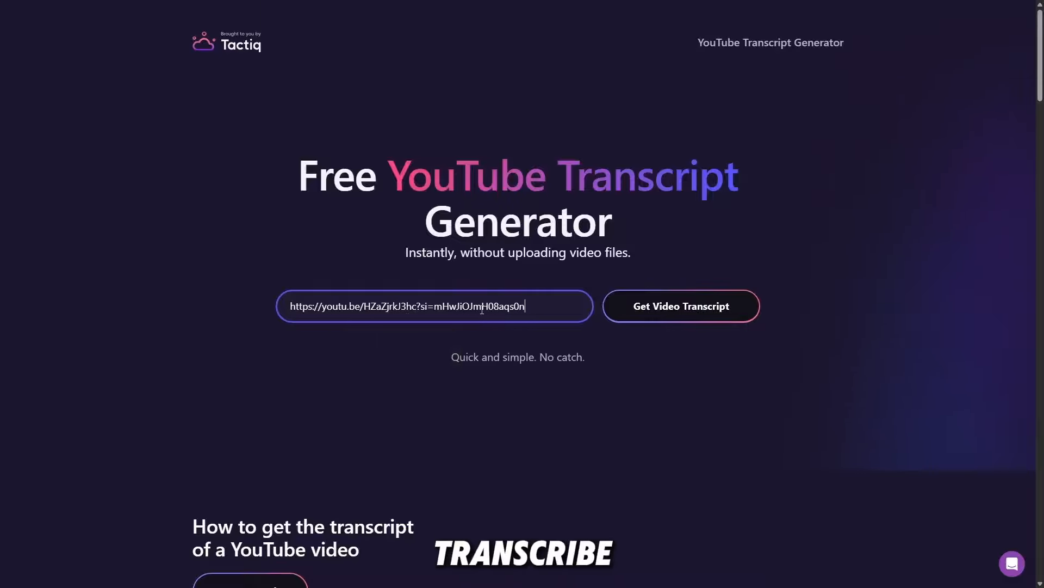
left_click(667, 315)
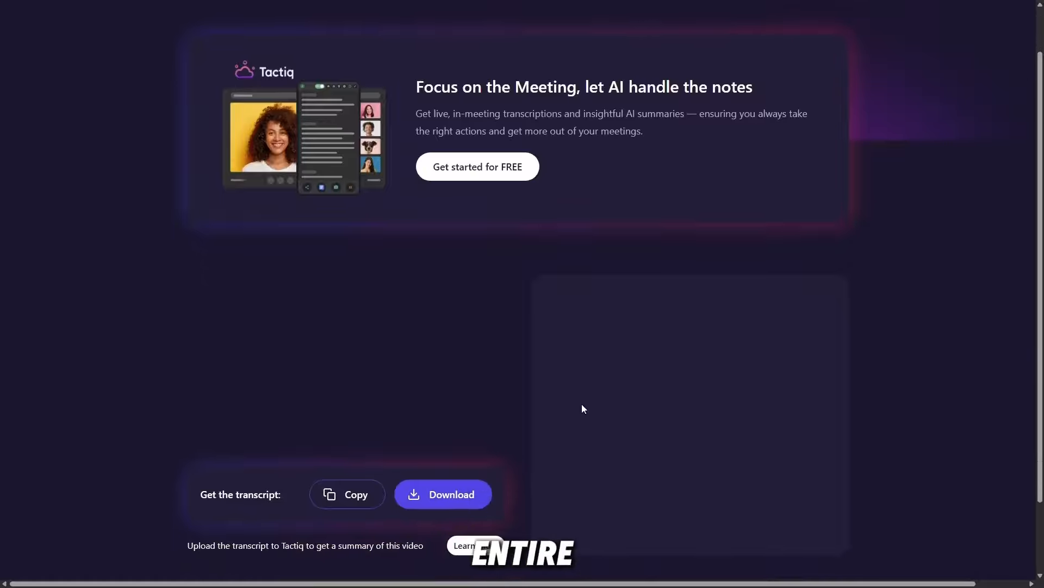
Step: Copy the video's transcript and paste it into a new ChatGPT conversation
scroll(593, 397, "down", 1)
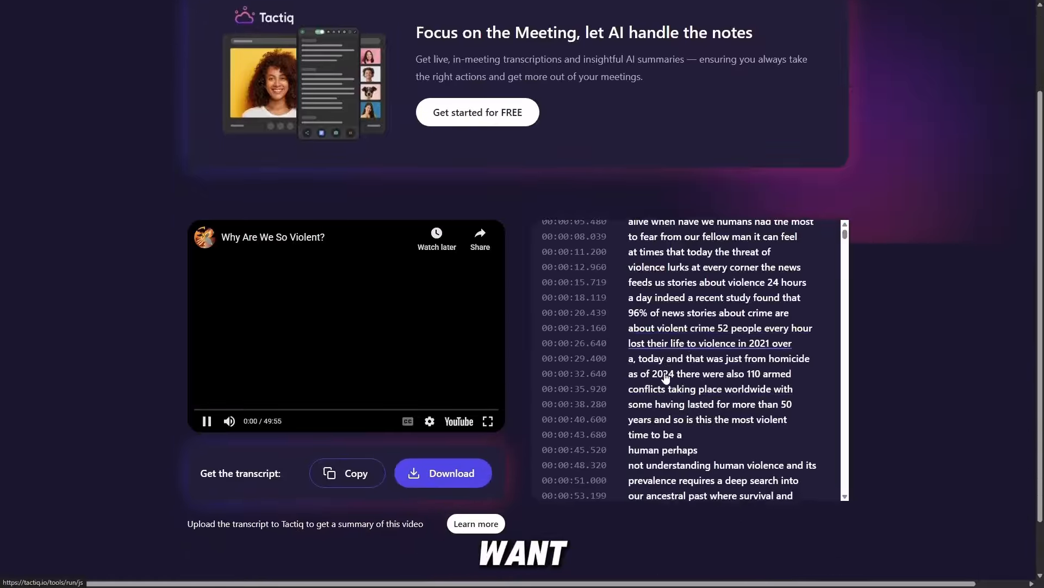
scroll(666, 377, "down", 5)
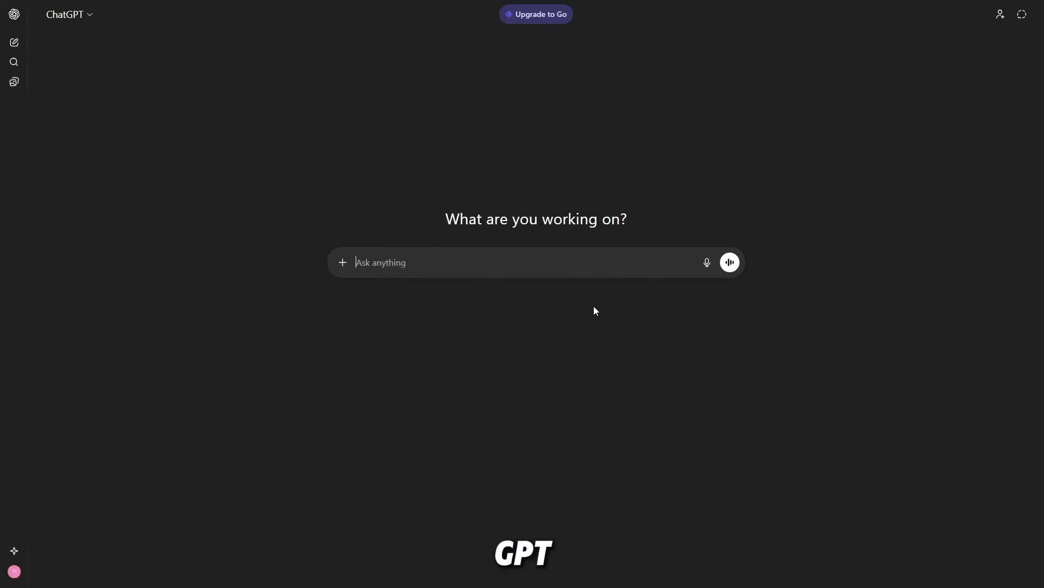
key("ctrl+v")
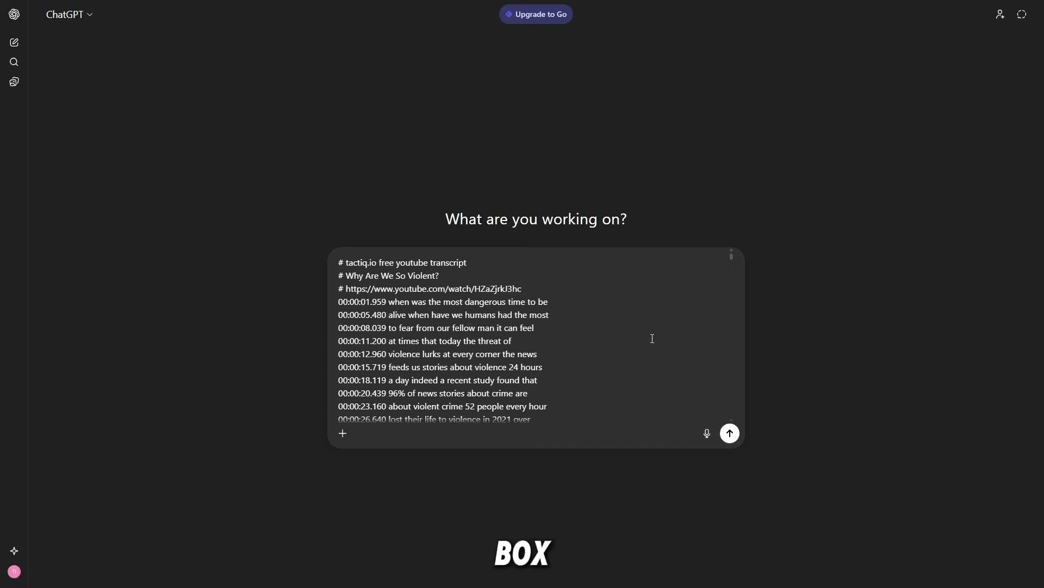
Step: Delete the part of the pasted transcript after timestamp 00:19:59.280 and send the shortened text
scroll(365, 349, "down", 20)
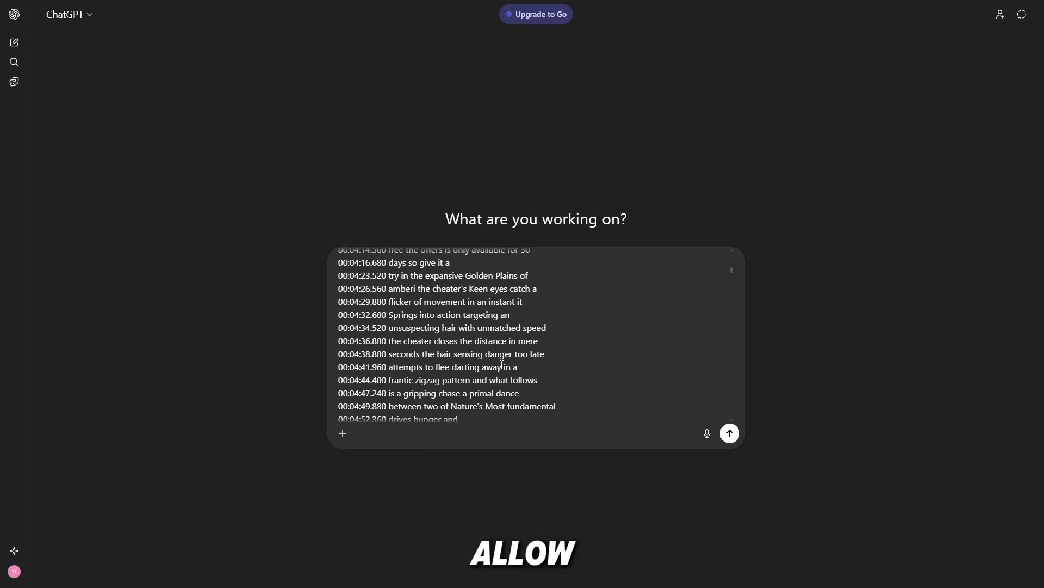
left_click_drag(366, 349, 642, 522)
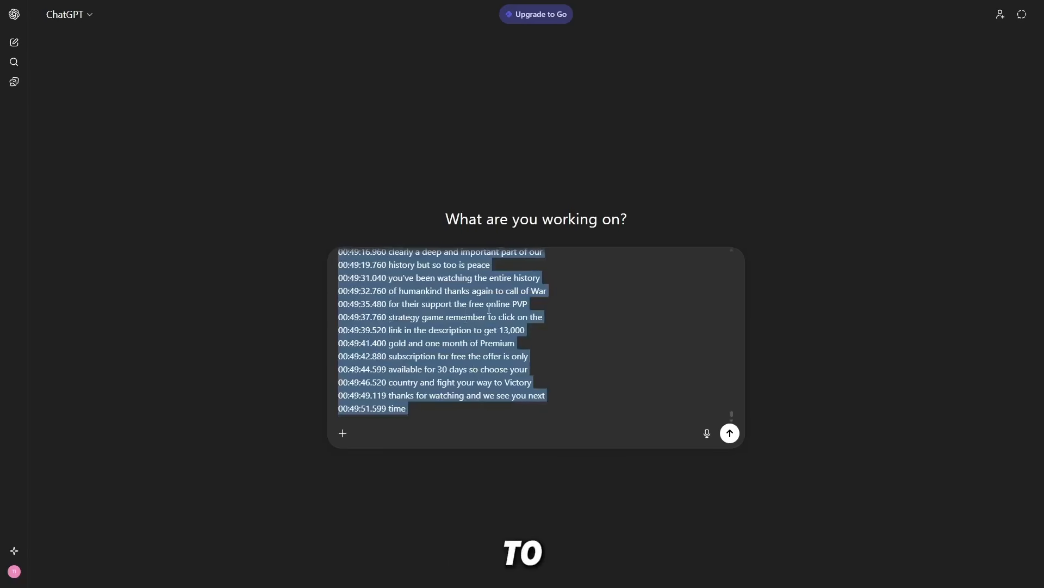
left_click_drag(422, 345, 205, 326)
key("BackSpace")
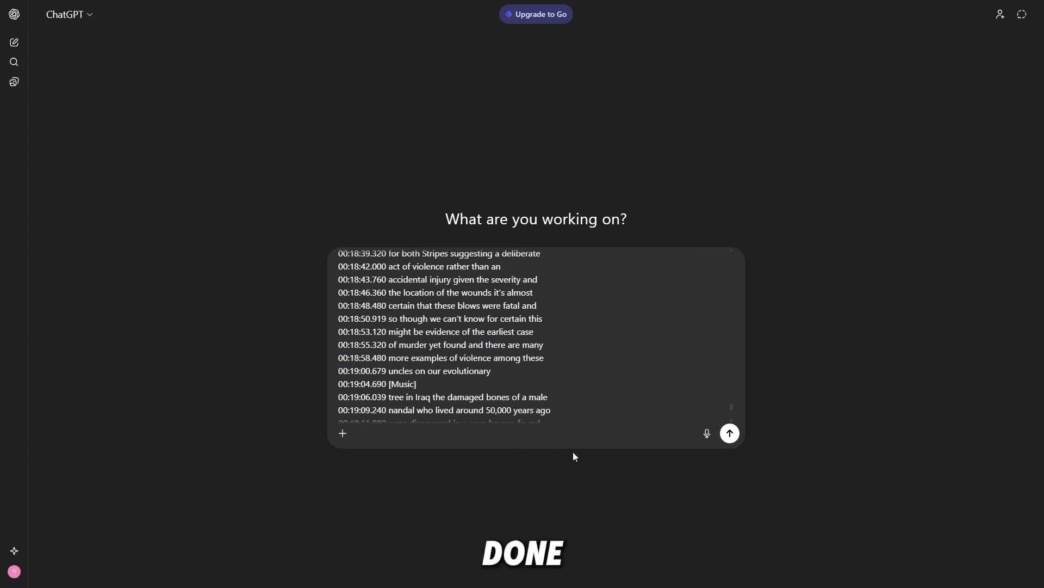
key("Return")
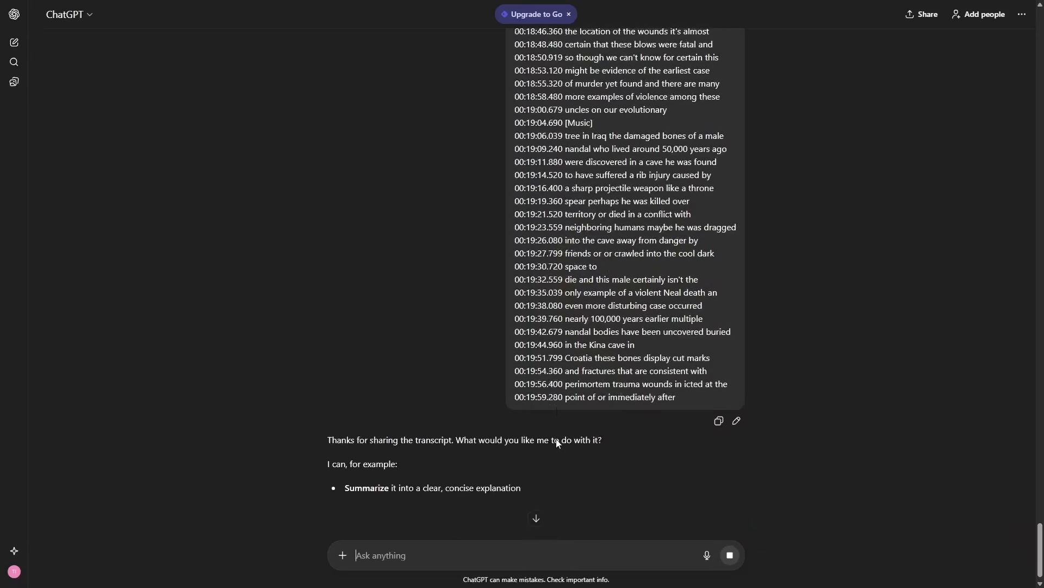
Step: Paste the humankind history script prompt into ChatGPT, replace the [VIDEO LENGTH] placeholder with "4 minutes", and send it
key("ctrl+v")
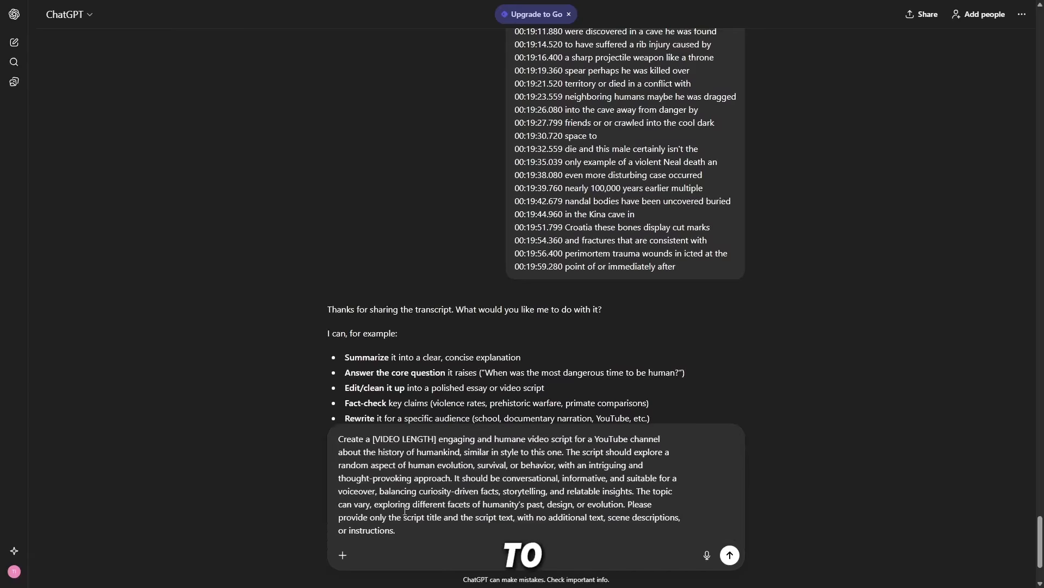
left_click(435, 438)
key("BackSpace")
key("BackSpace")
key("BackSpace")
key("BackSpace")
key("BackSpace")
key("BackSpace")
key("BackSpace")
key("BackSpace")
key("BackSpace")
key("BackSpace")
key("BackSpace")
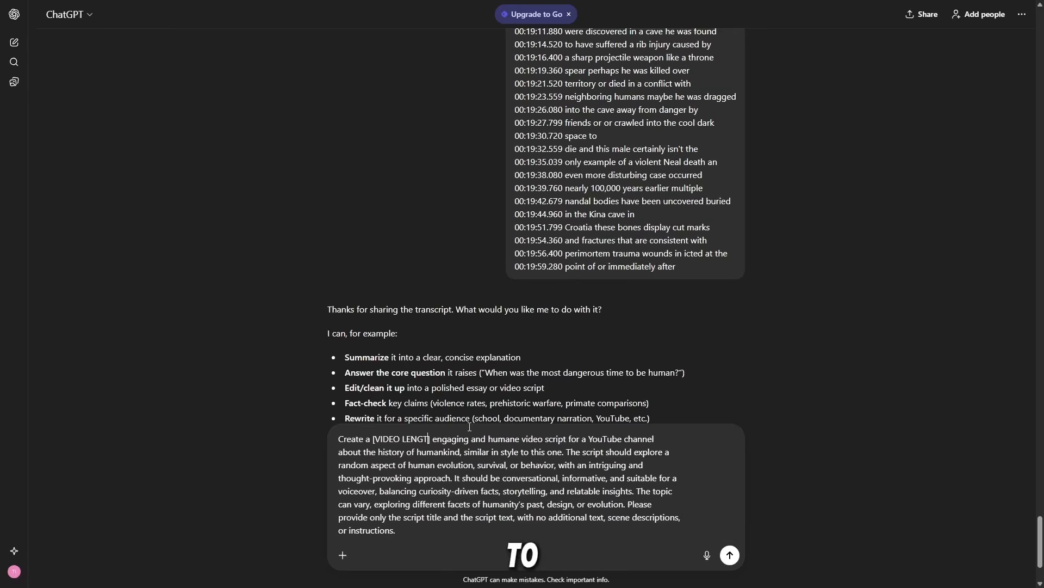
key("BackSpace")
key("BackSpace")
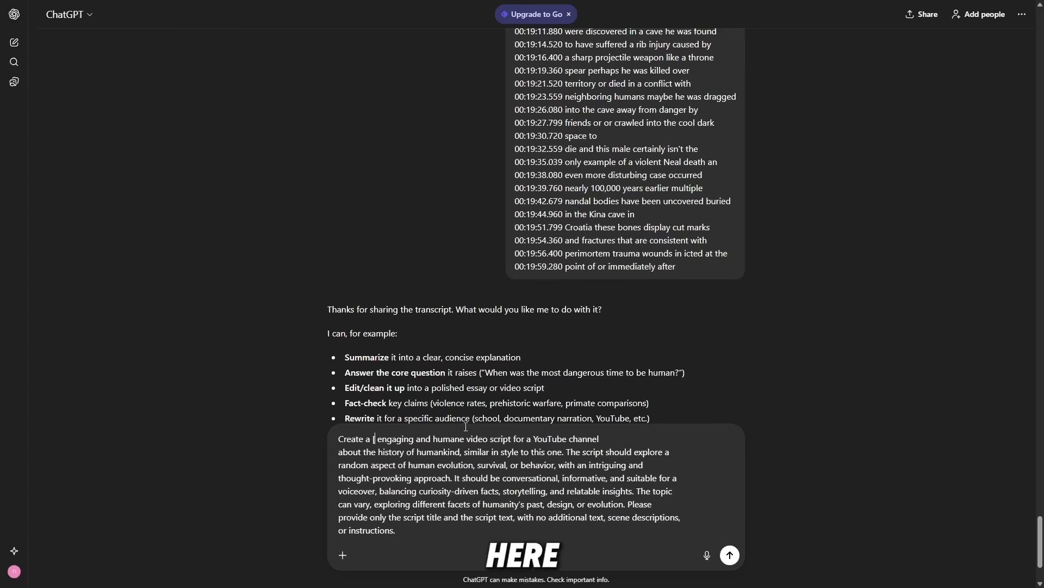
key("Delete")
type("4")
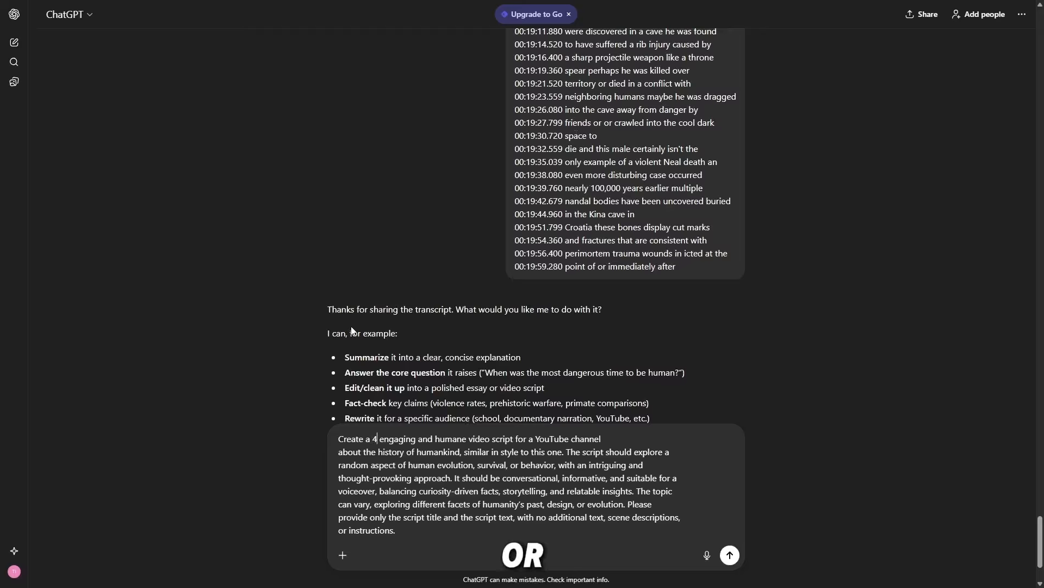
type(" minu")
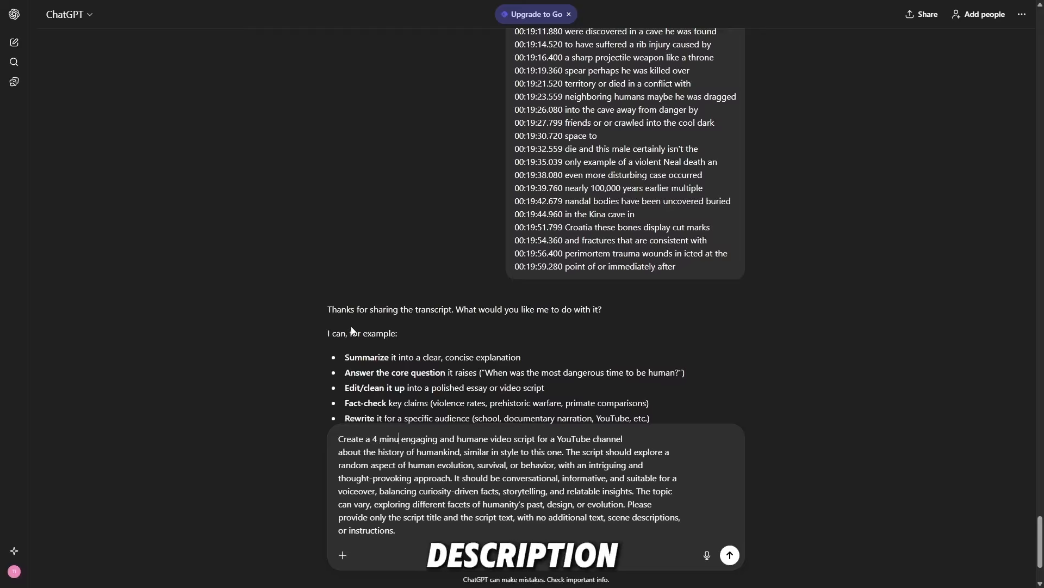
type("tes")
key("Return")
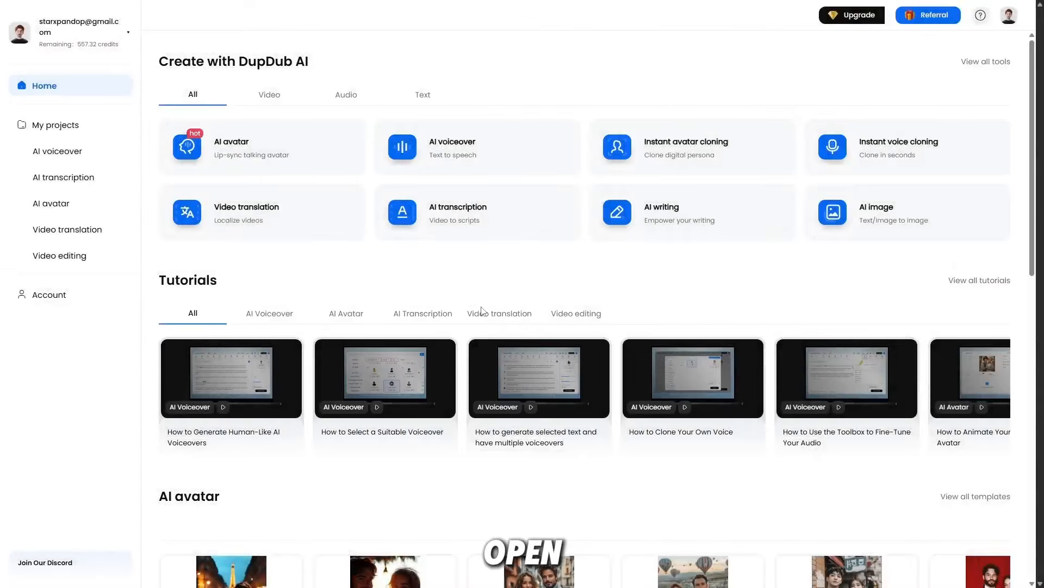
Step: Open an AI voiceover project in DupDub and copy the ChatGPT script text, without its title, into it
left_click(448, 155)
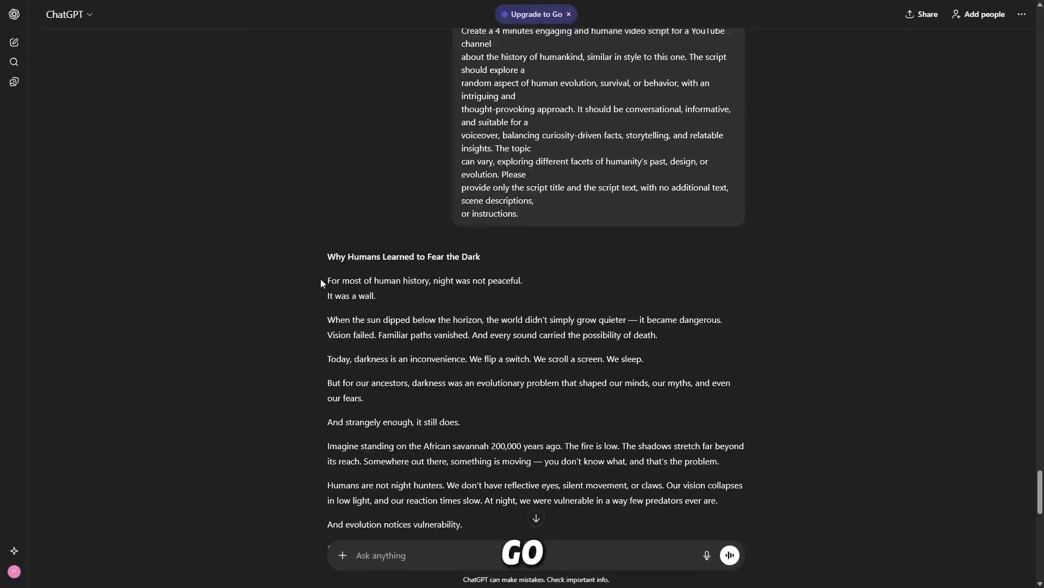
left_click_drag(322, 281, 497, 429)
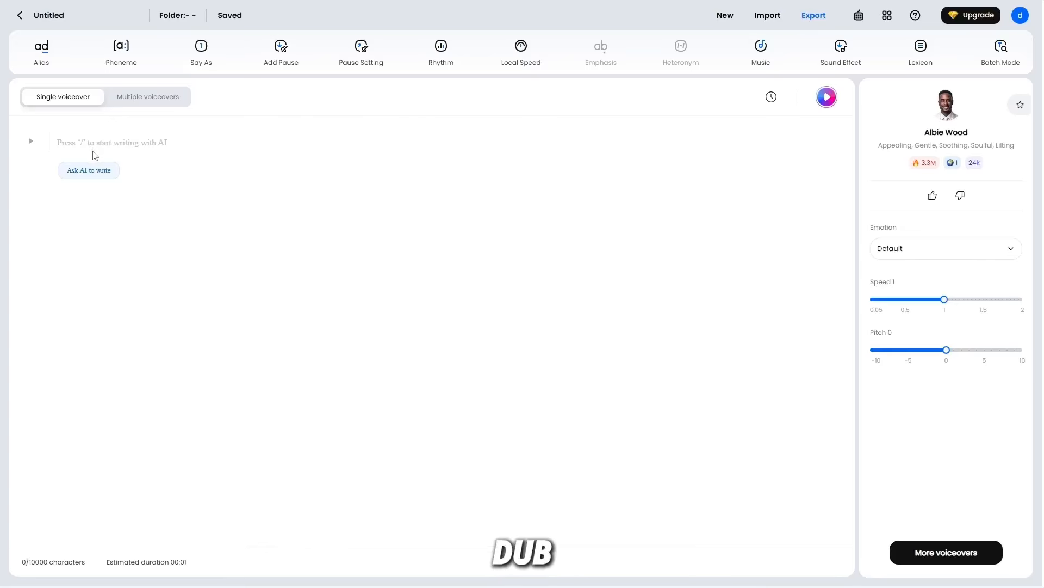
key("ctrl+v")
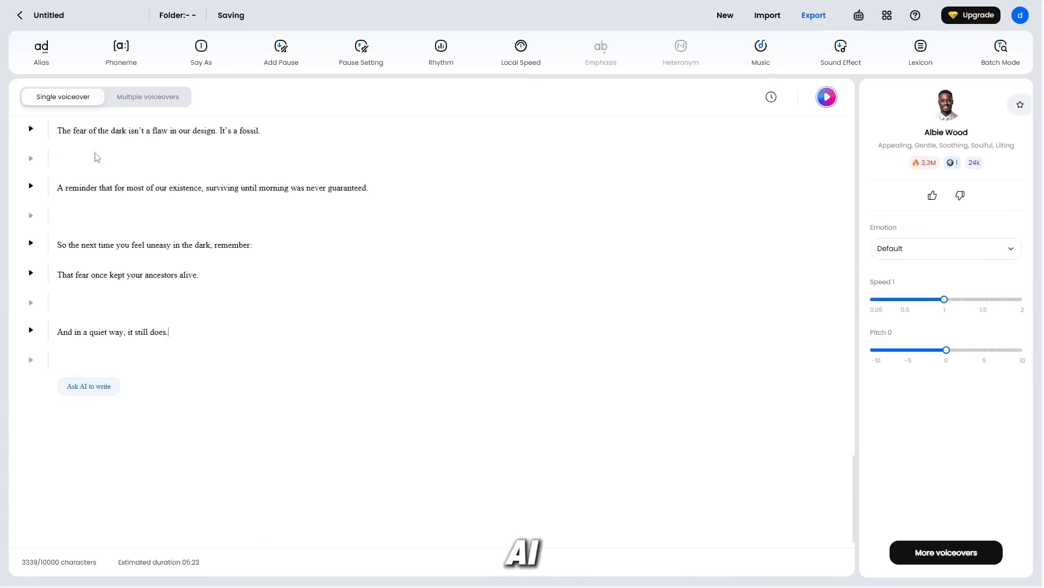
Step: Delete the empty lines between the paragraphs throughout the pasted voiceover script
left_click(114, 302)
key("BackSpace")
left_click(81, 219)
key("BackSpace")
scroll(73, 210, "up", 4)
scroll(72, 261, "up", 2)
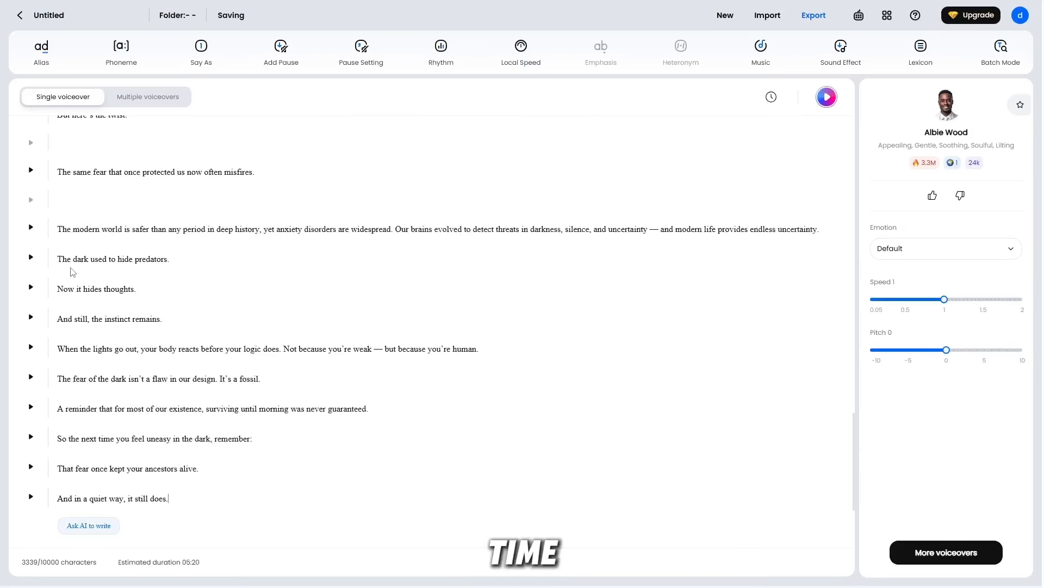
left_click(63, 310)
key("BackSpace")
left_click(63, 260)
key("BackSpace")
scroll(65, 228, "up", 4)
left_click(70, 310)
key("BackSpace")
left_click(63, 190)
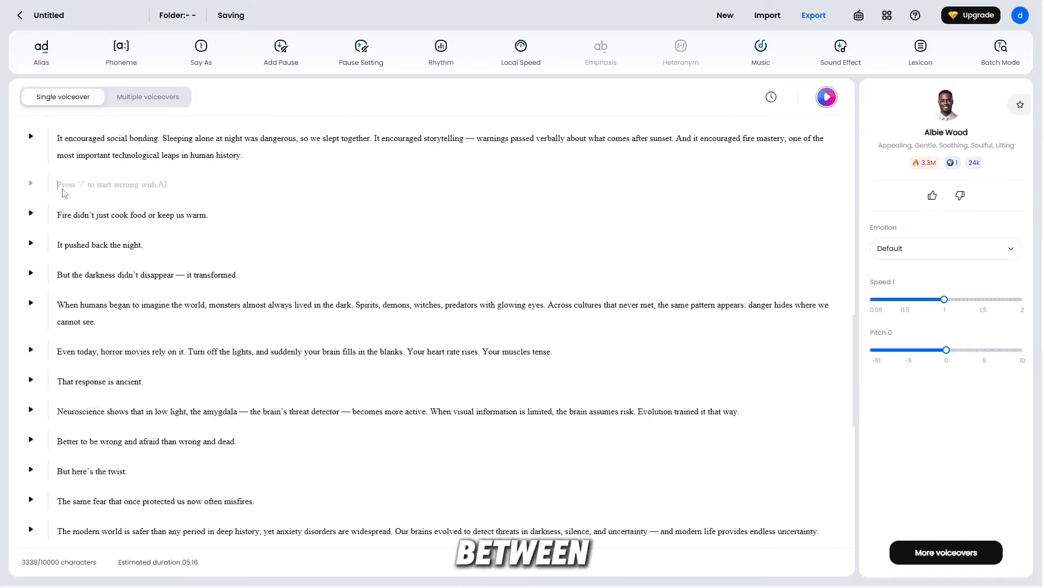
key("BackSpace")
scroll(64, 169, "up", 4)
left_click(66, 159)
key("BackSpace")
scroll(89, 283, "down", 10)
scroll(82, 245, "up", 15)
left_click(70, 187)
key("BackSpace")
left_click(65, 173)
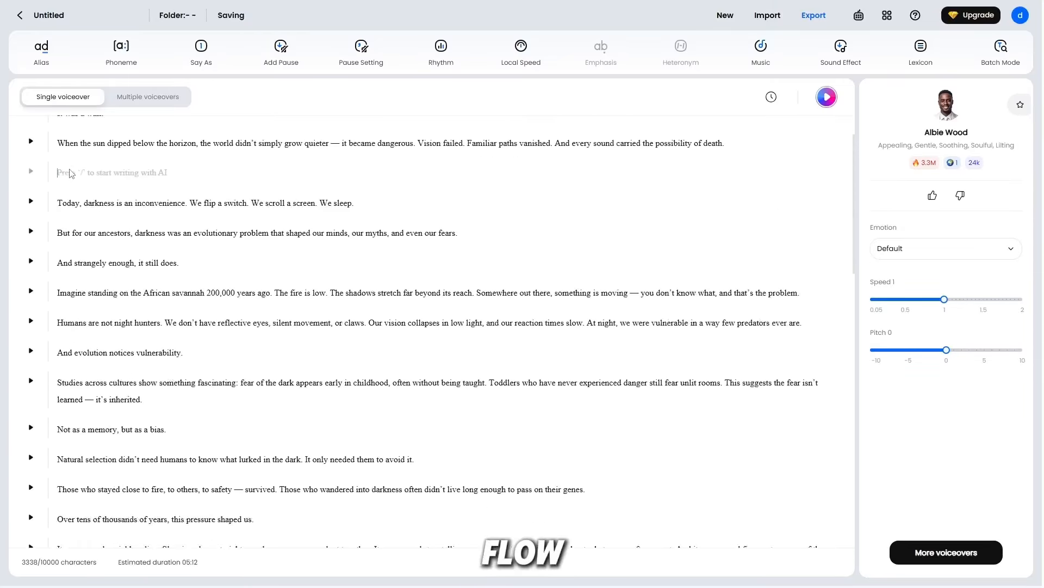
key("BackSpace")
Step: Browse the available voiceover speakers and select Ariel Turner as the voice for the script
left_click(921, 551)
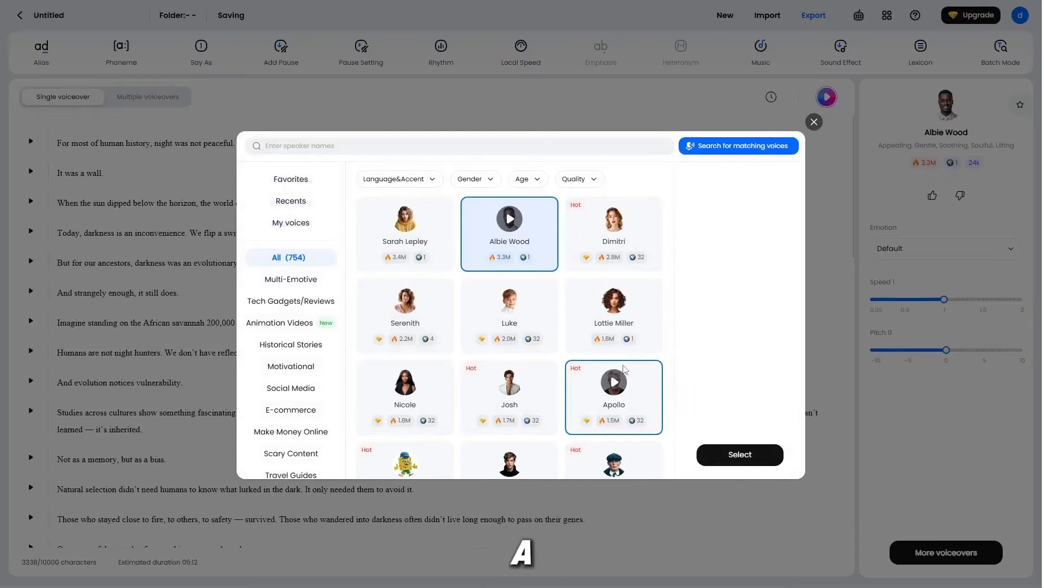
scroll(657, 375, "down", 4)
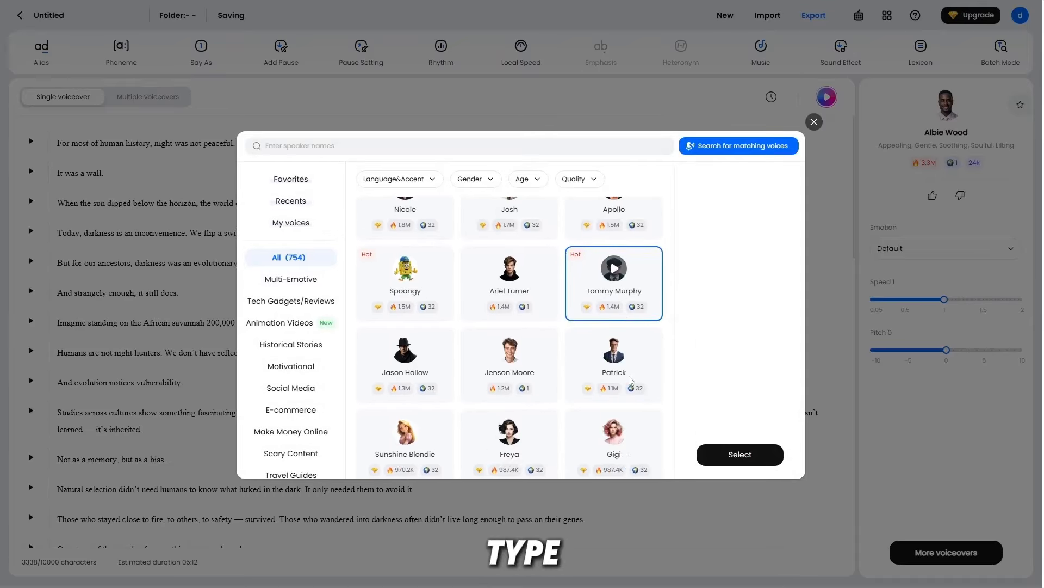
left_click(533, 262)
left_click(724, 459)
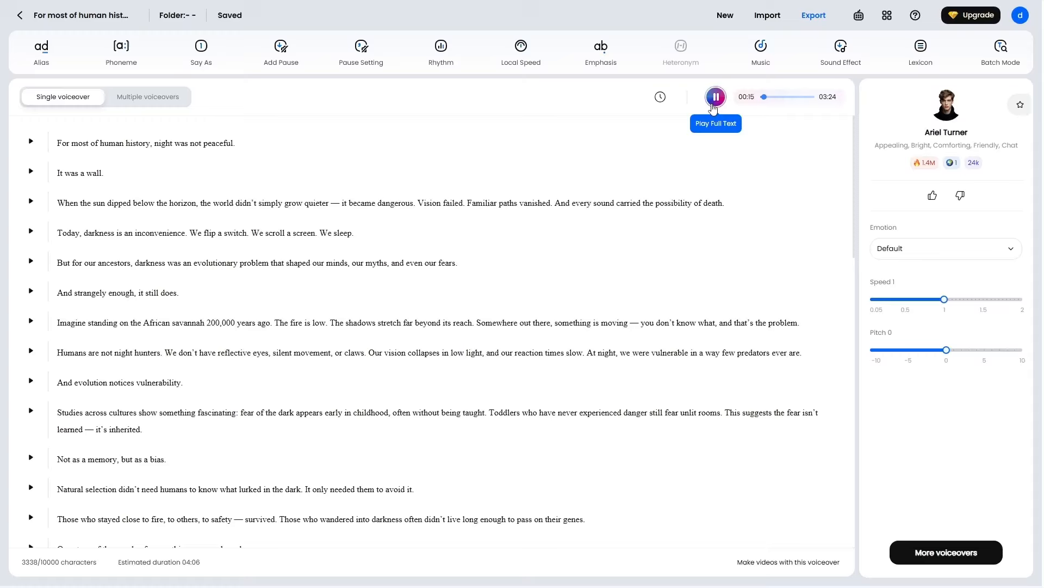
Step: Stop the full-text voiceover preview and export the voiceover as an MP3 audio file
left_click(714, 106)
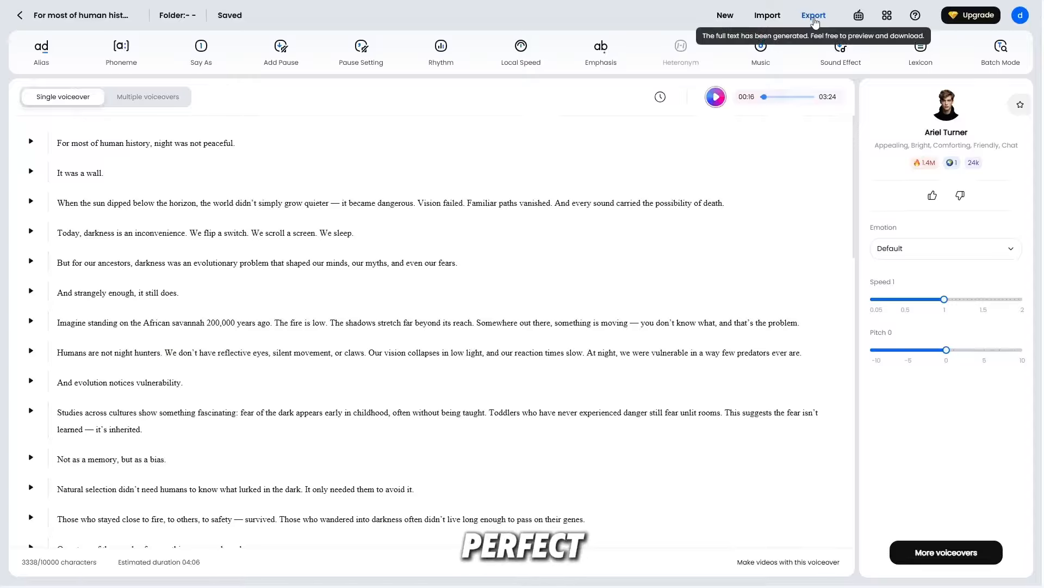
left_click(814, 15)
left_click(853, 54)
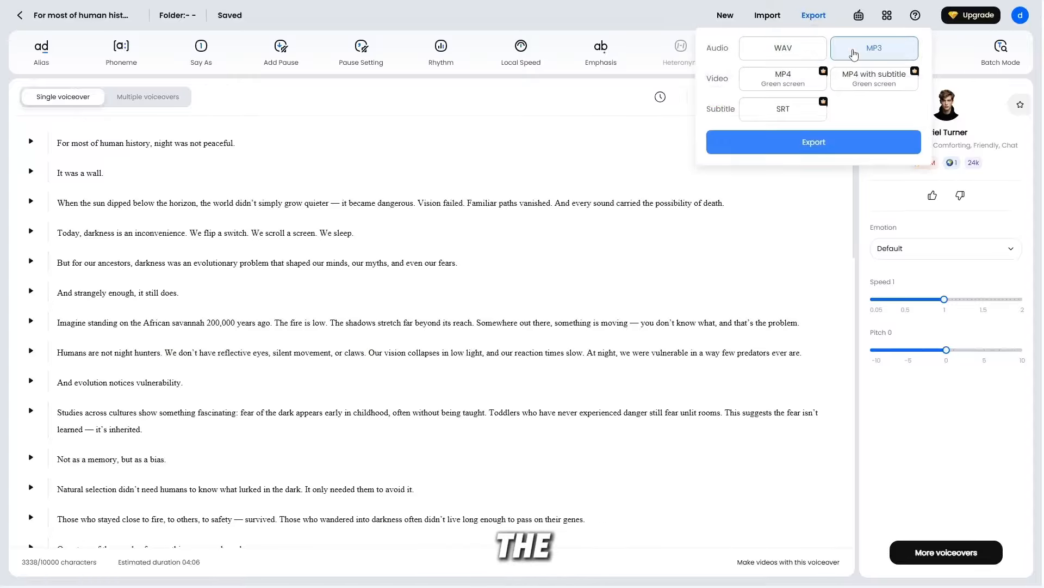
left_click(819, 147)
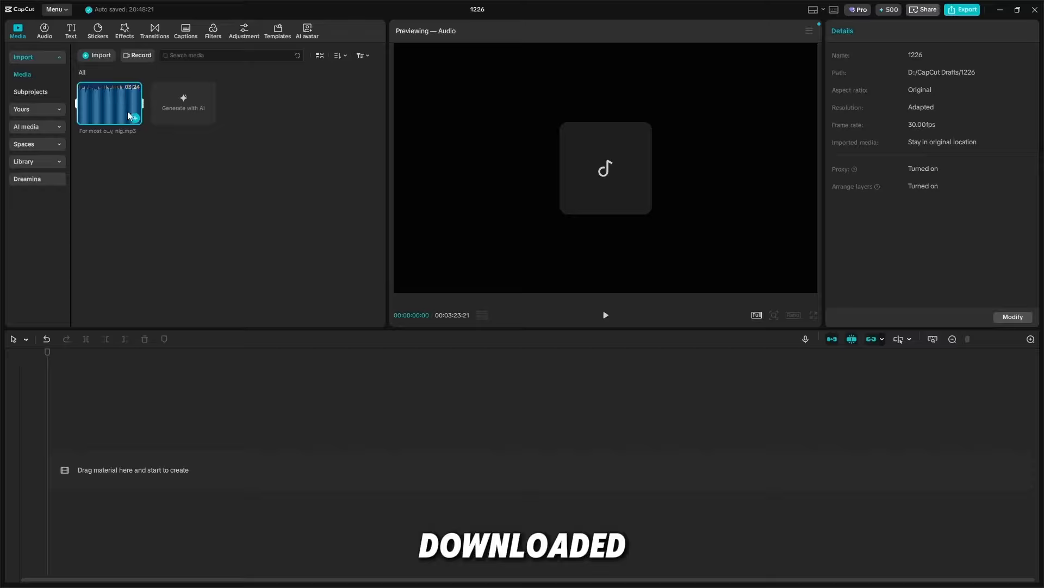
Step: In CapCut, place the imported MP3 voiceover at the start of the timeline
left_click_drag(130, 116, 119, 466)
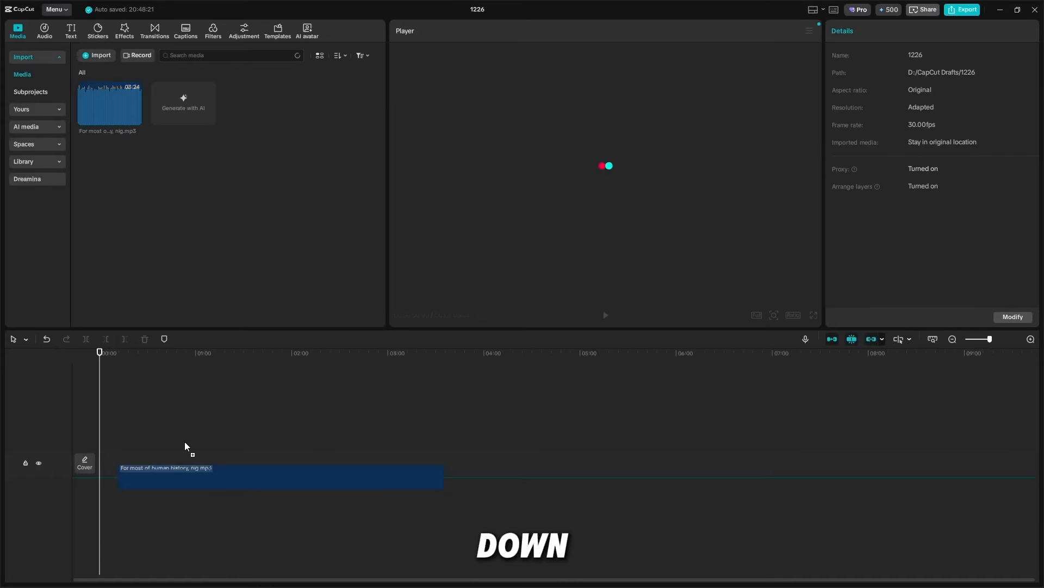
left_click_drag(185, 445, 170, 470)
scroll(212, 525, "up", 10)
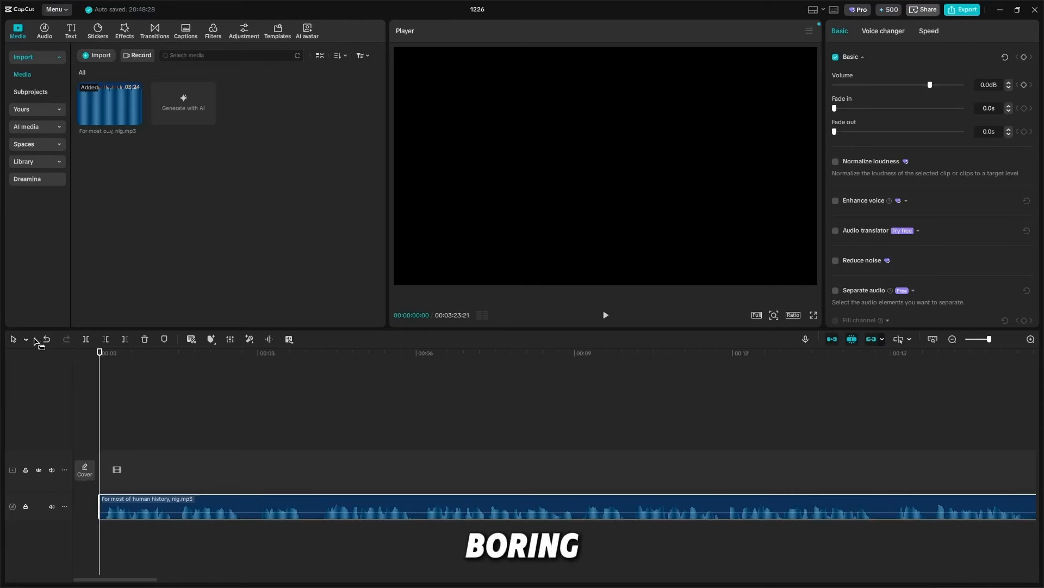
Step: Split the voiceover clip at 00:00:02:21 and trim the silence from the beginning of the second piece
left_click_drag(98, 402, 242, 466)
left_click(88, 339)
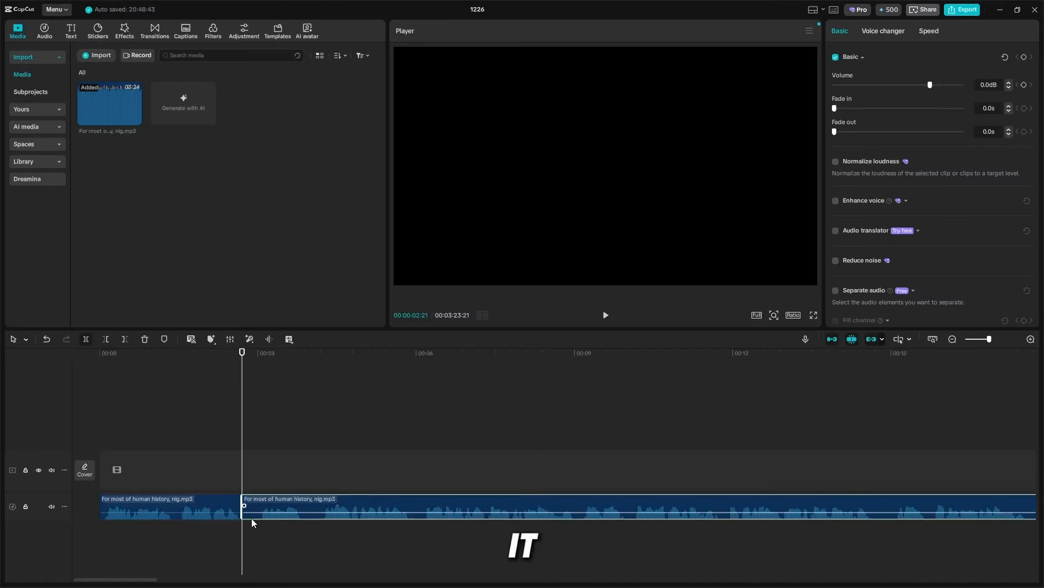
mouse_move(252, 517)
left_mouse_down()
mouse_move(266, 507)
mouse_move(251, 508)
left_mouse_up()
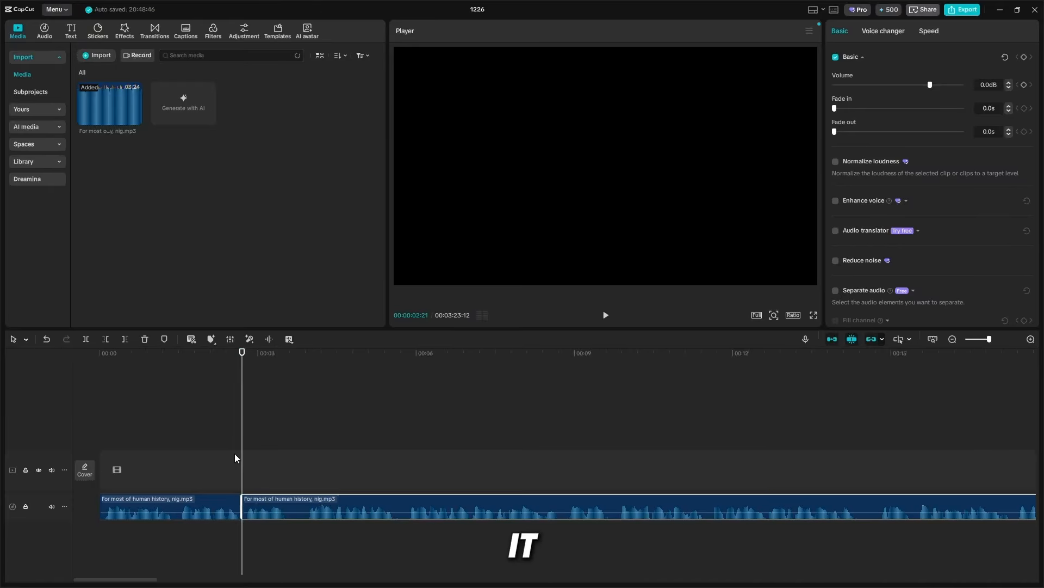
Step: Split the voiceover at its next pauses, up to 00:00:05:07, and trim away the silence there
left_click(85, 339)
left_click_drag(243, 460, 289, 507)
left_click_drag(288, 473, 375, 484)
left_click(85, 339)
left_click_drag(378, 506, 393, 507)
Step: Cut the voiceover at the pauses between about 8 and 9 seconds, trim their silence, and split it again at 00:00:13:13
left_click_drag(113, 579, 147, 566)
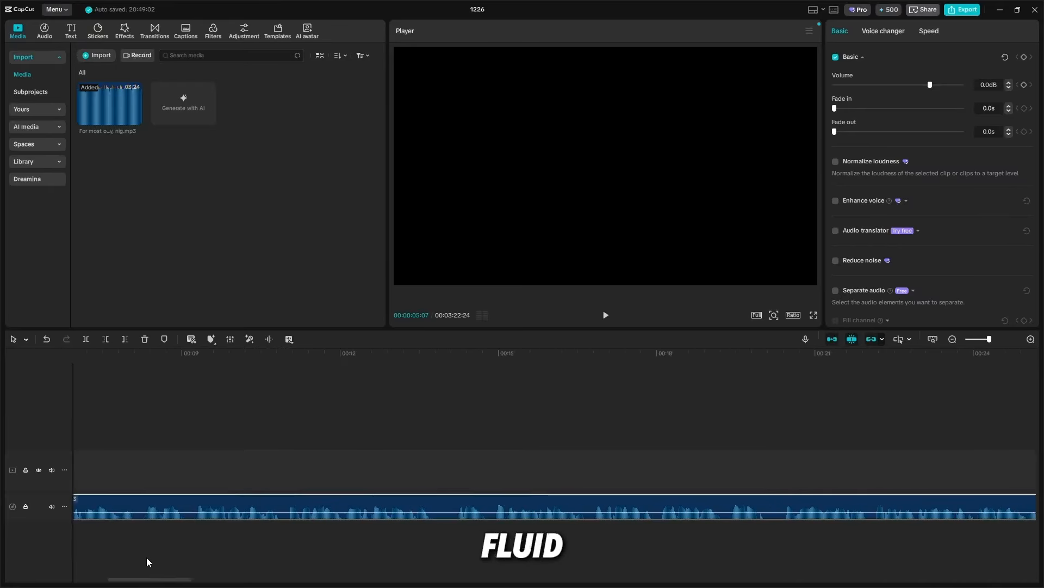
left_click(135, 473)
left_click(86, 338)
left_click_drag(136, 506, 178, 485)
left_click(85, 339)
left_click_drag(179, 506, 185, 506)
left_click(415, 473)
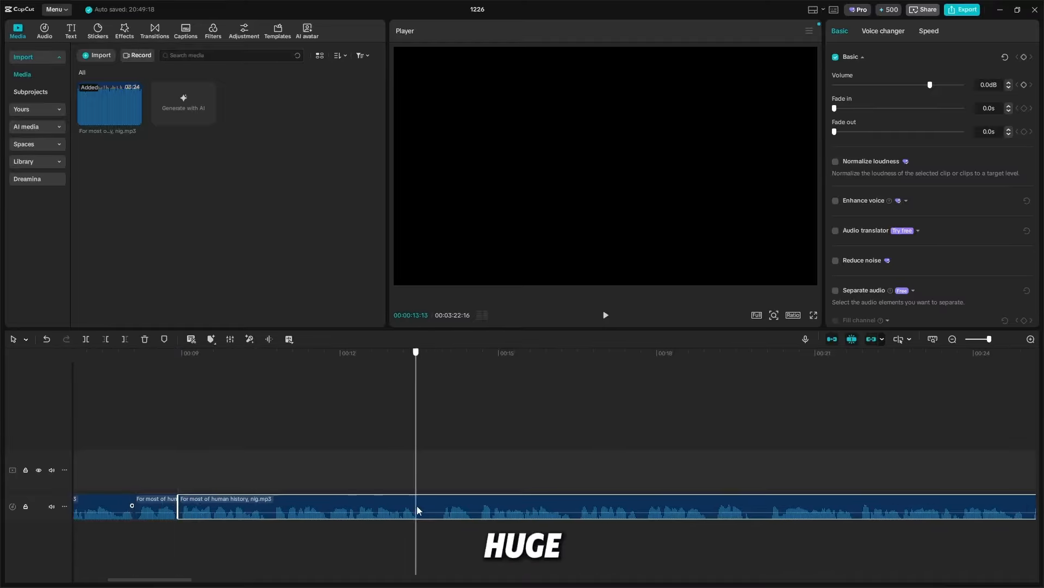
left_click(86, 339)
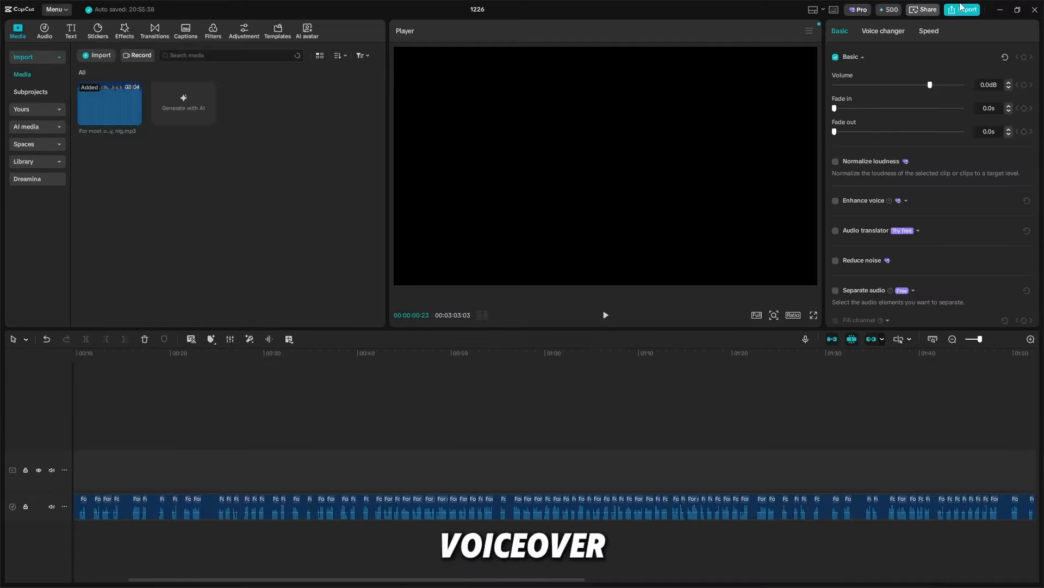
Step: Export the trimmed voiceover as audio only in MP3 format, with video output disabled
left_click(959, 10)
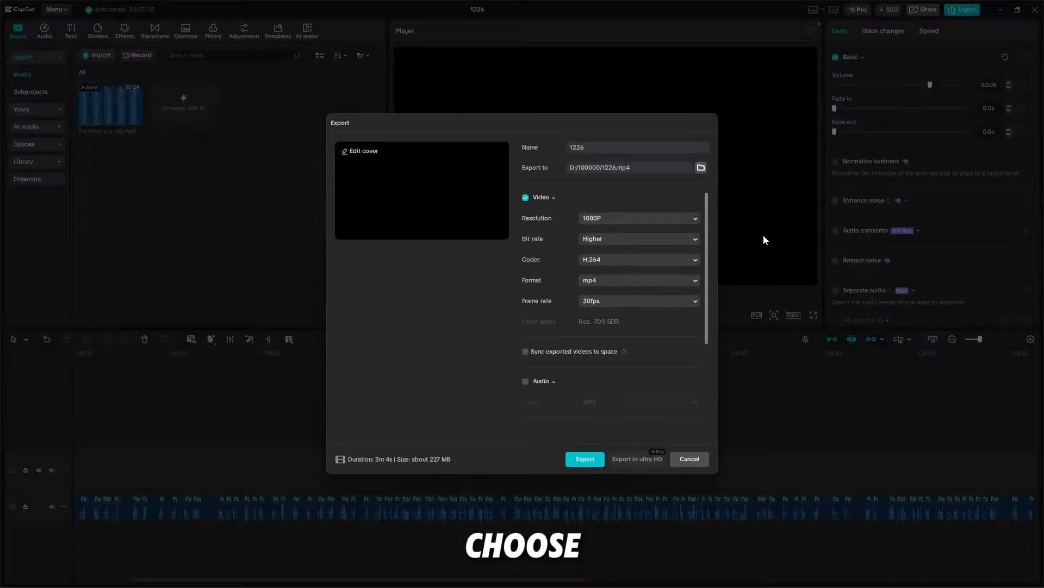
left_click(525, 198)
left_click(529, 382)
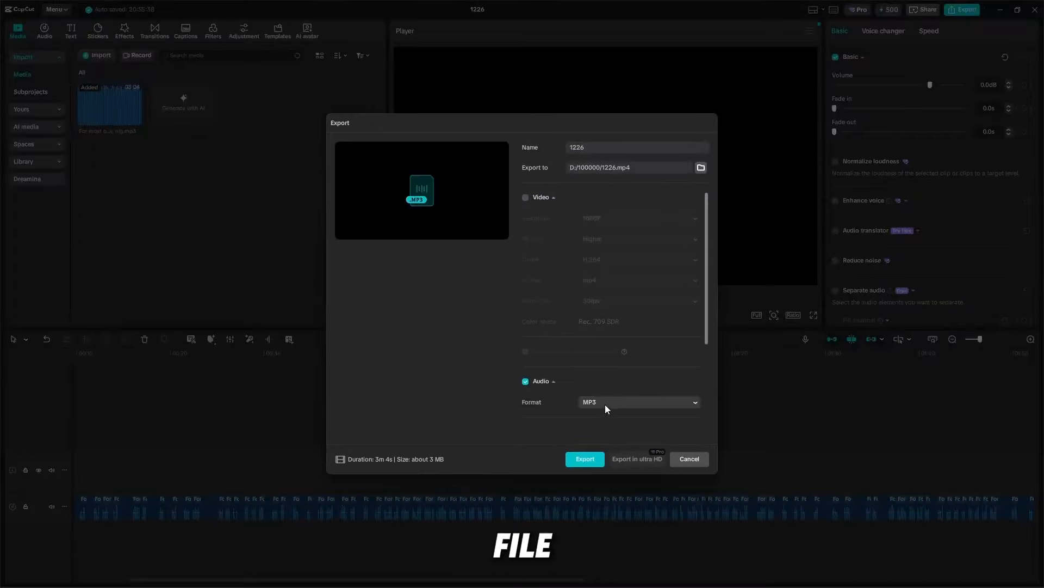
left_click(586, 459)
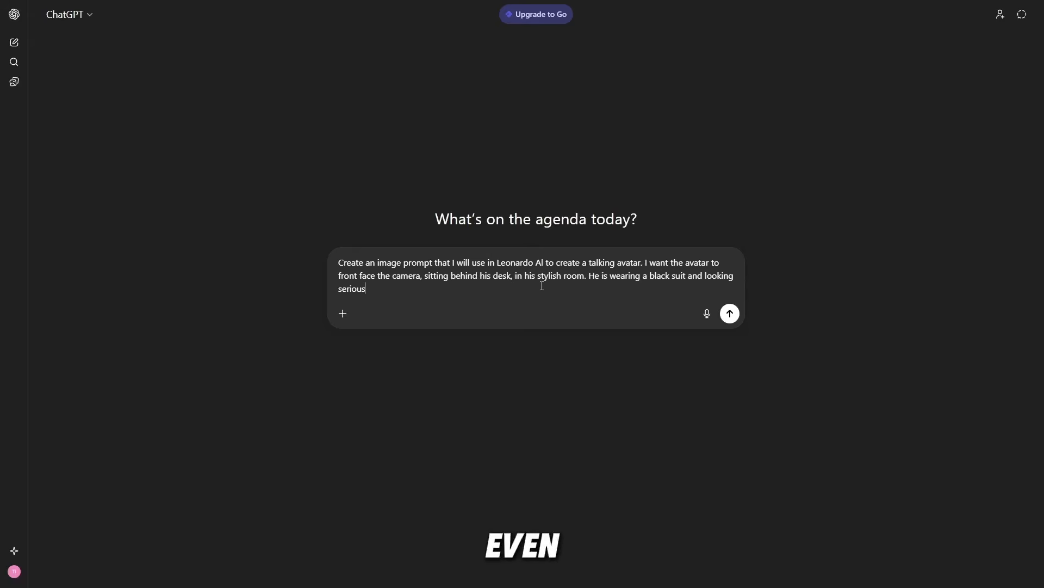
Step: Ask ChatGPT for a Leonardo AI talking-avatar prompt of a serious man in a black suit behind his desk, and copy the prompt text
key("Return")
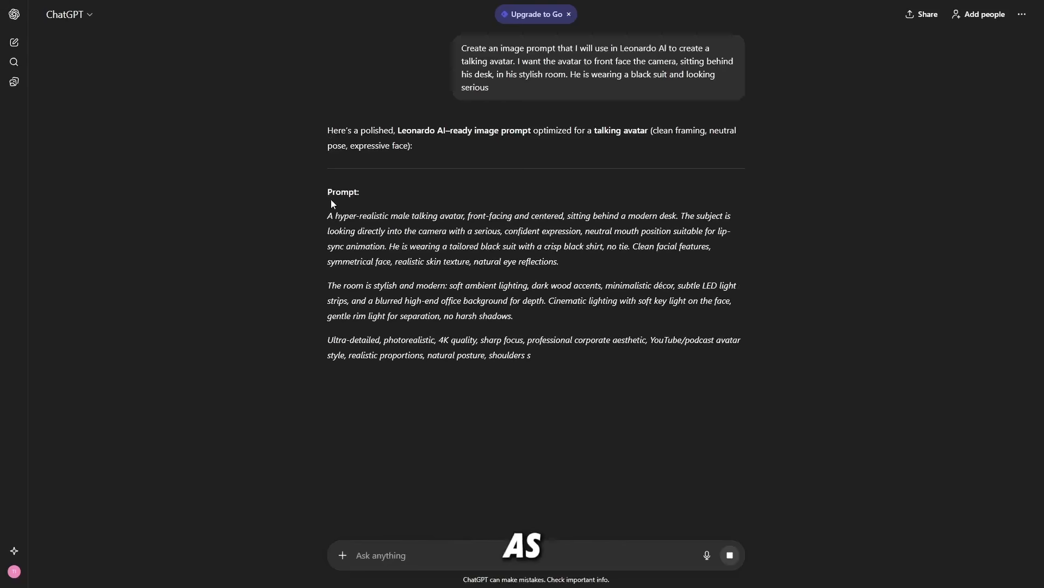
scroll(331, 198, "down", 1)
left_click_drag(326, 183, 413, 335)
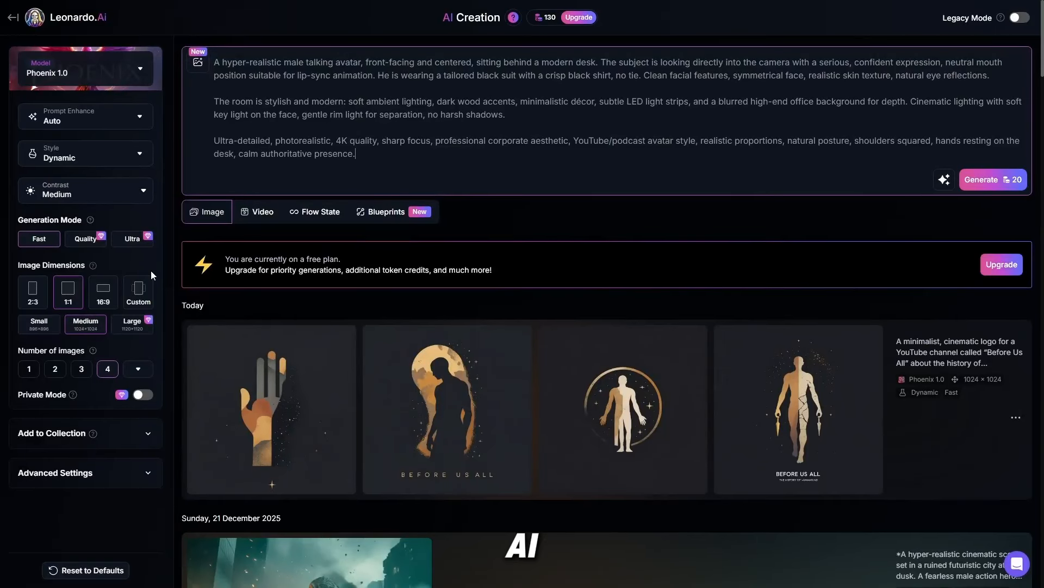
Step: In Leonardo.Ai, set the avatar image dimensions to 16:9 and generate four batches of images from the pasted prompt
left_click(106, 298)
left_click_drag(439, 185, 137, 38)
left_click(397, 141)
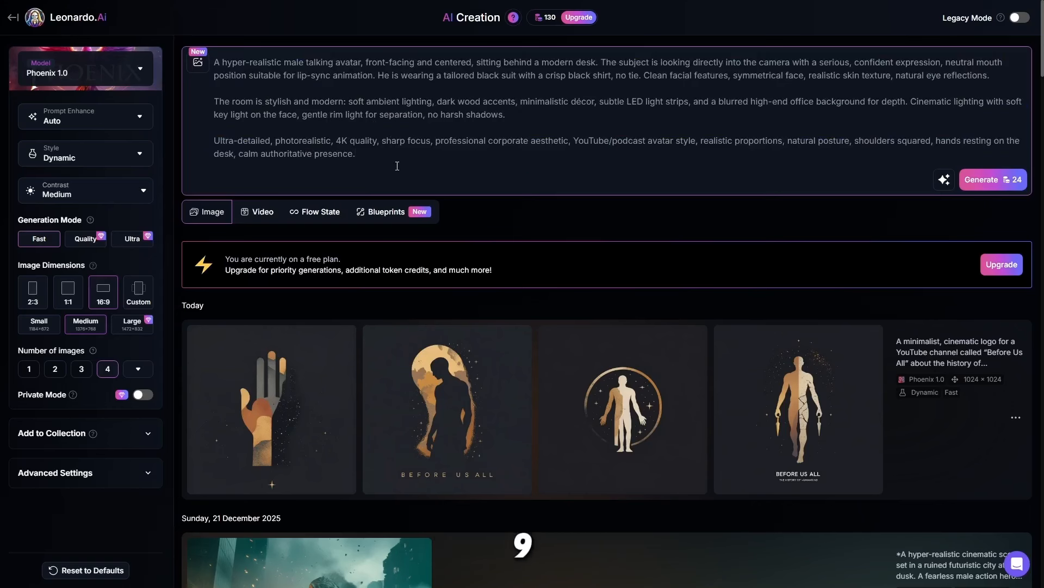
left_click(989, 185)
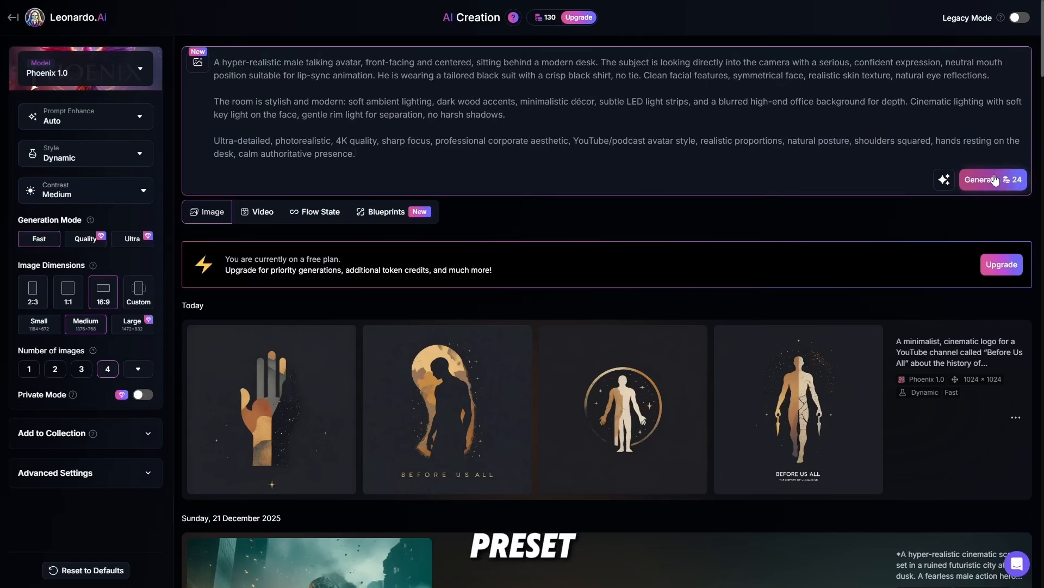
left_click(989, 185)
left_click(989, 184)
left_click(989, 185)
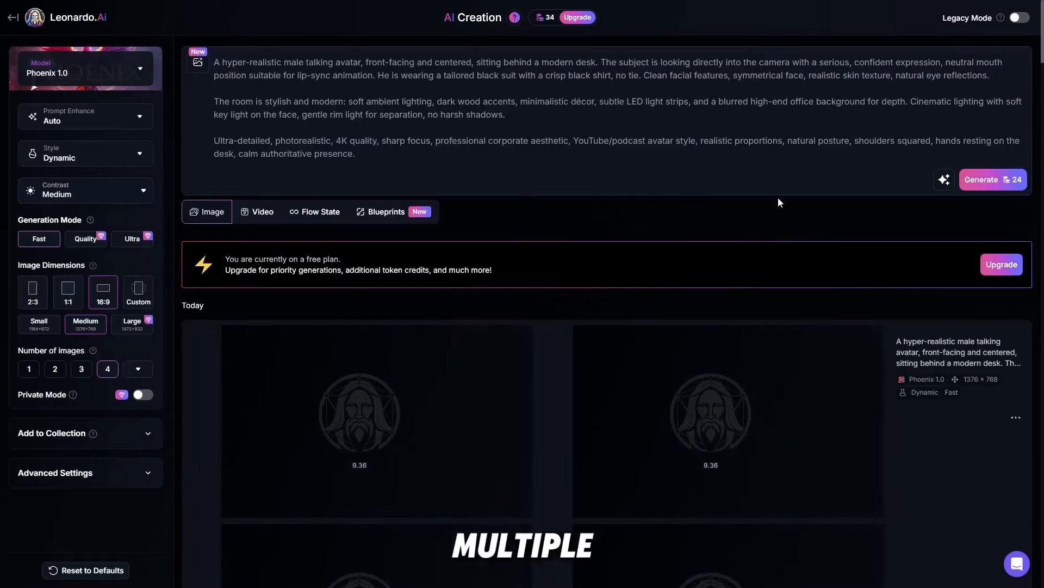
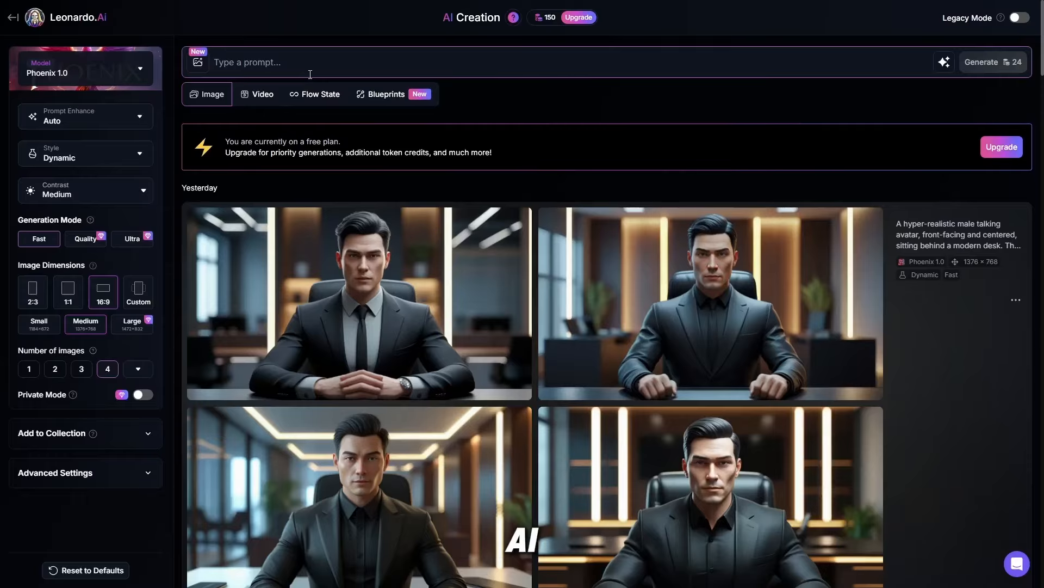
Step: Generate images of a vast prehistoric landscape at dusk, with long shadows across tall grass, an ominous atmosphere and cinematic lighting, ultra-realistic, 16:9
type("A vast prehistoric landscape at dusk, the sun dipping below the horizon, the land slowly swallowed by darkness, long shadows stretching across tall grass, distant hills barely visible, ominous atmosphere, muted colors, cinematic lighting, sense of uncertainty and looming danger, ultra-realistic, 16:9")
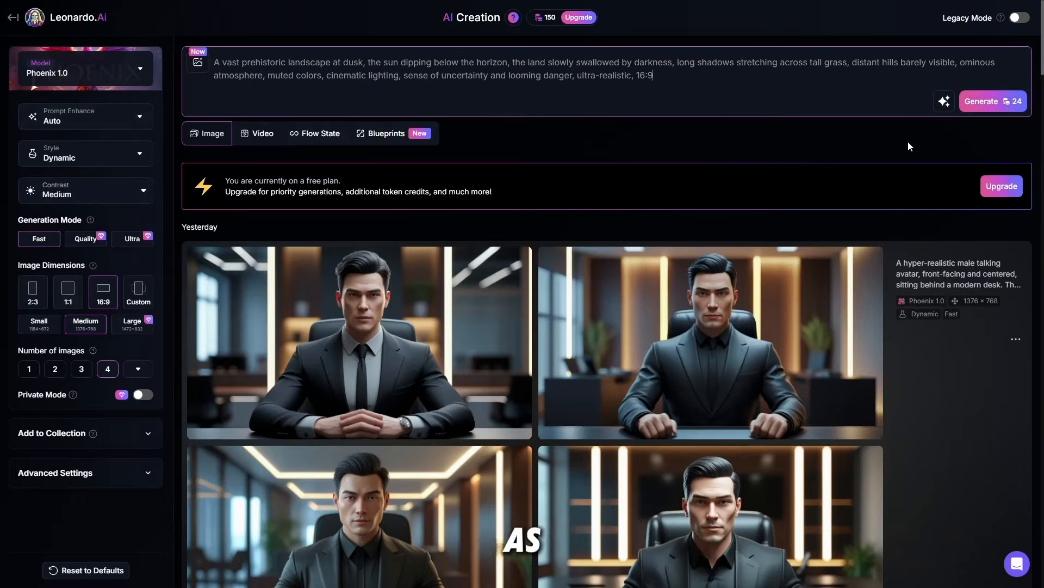
left_click(987, 101)
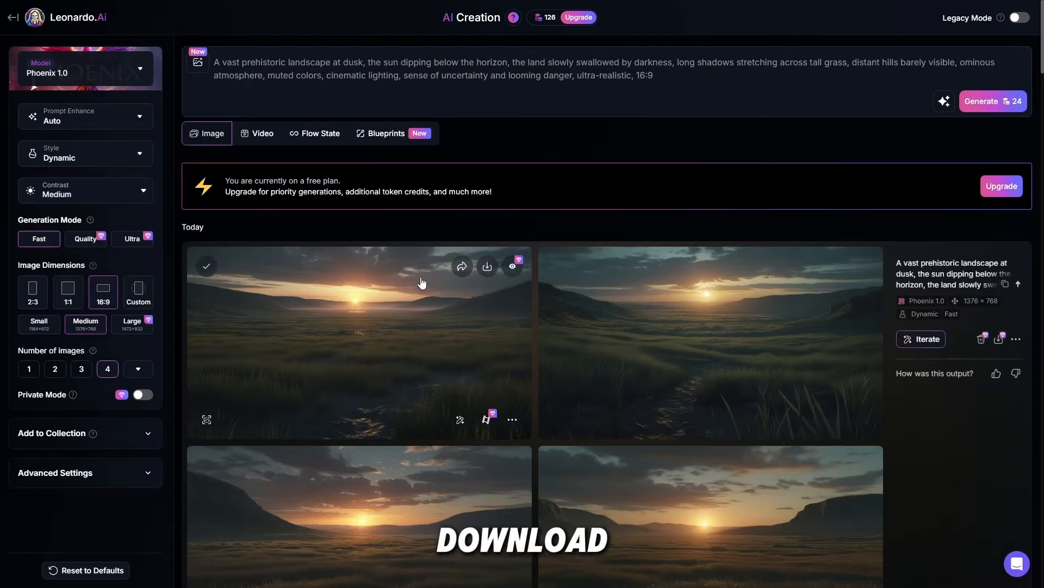
scroll(422, 282, "down", 1)
scroll(421, 282, "down", 2)
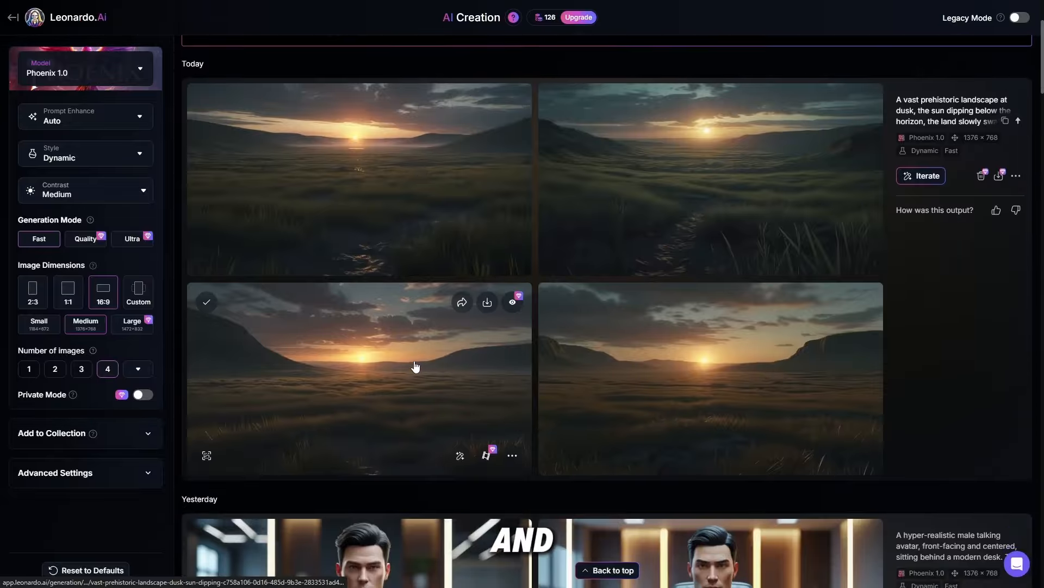
scroll(408, 393, "up", 3)
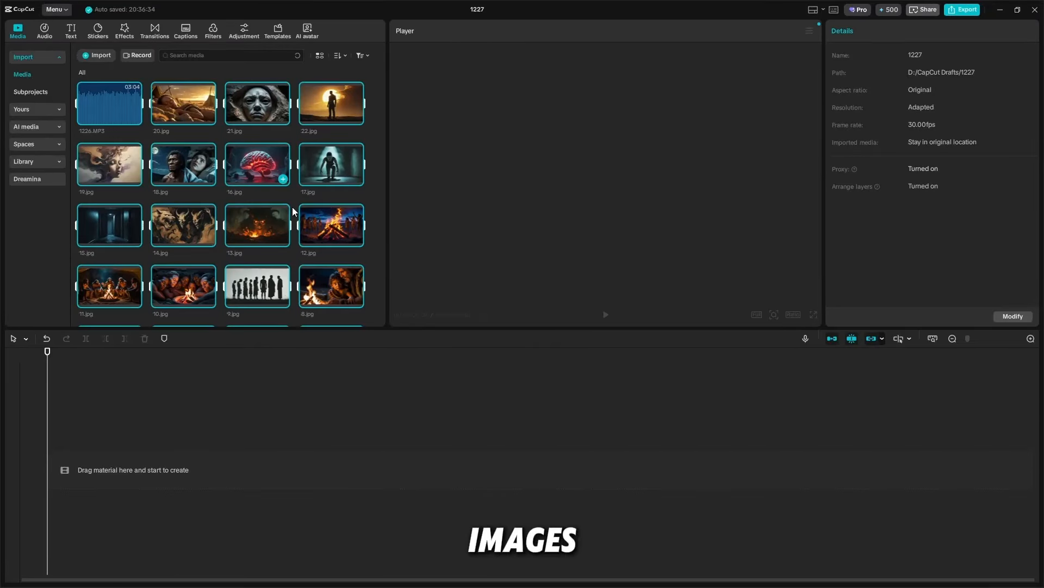
Step: In CapCut, place the voiceover 1226.MP3 at the start of the timeline
left_click(100, 97)
left_click_drag(100, 96, 123, 458)
scroll(125, 459, "up", 10)
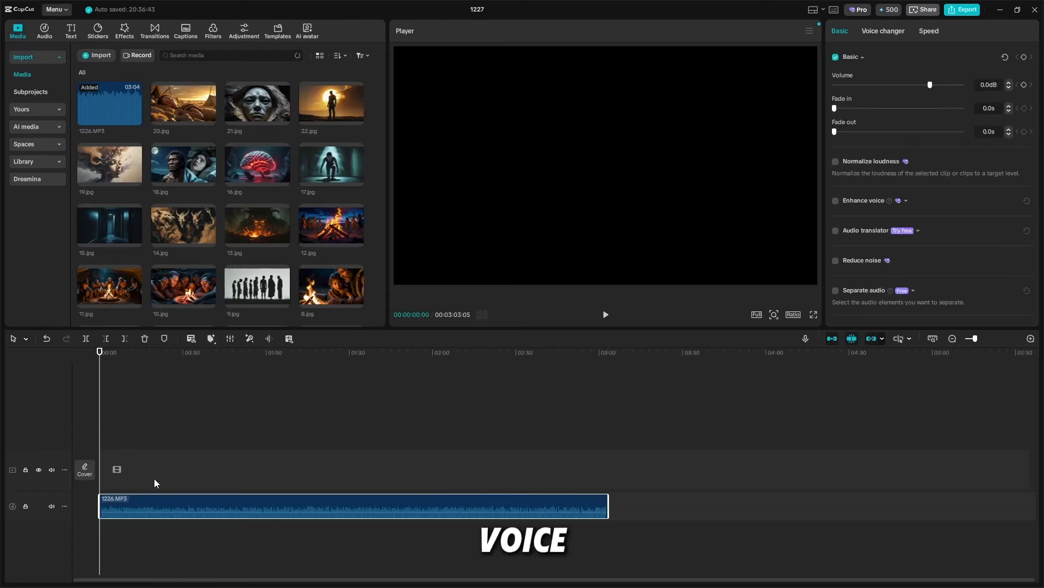
Step: Place images 1.jpg, 2.jpg and 3.jpg on the video track above the voiceover, followed by 4.jpg
scroll(207, 267, "down", 3)
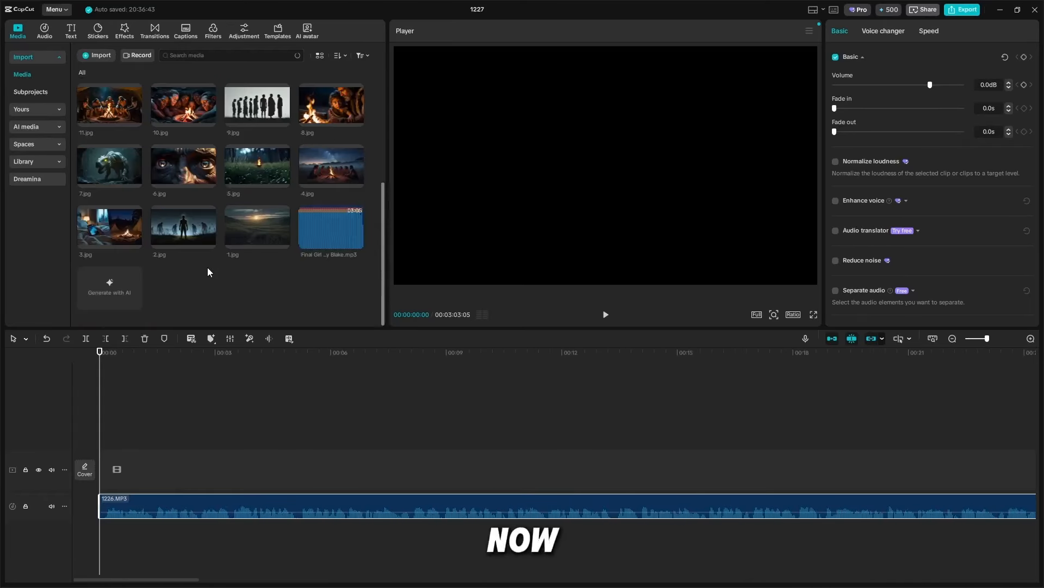
left_click_drag(251, 270, 122, 469)
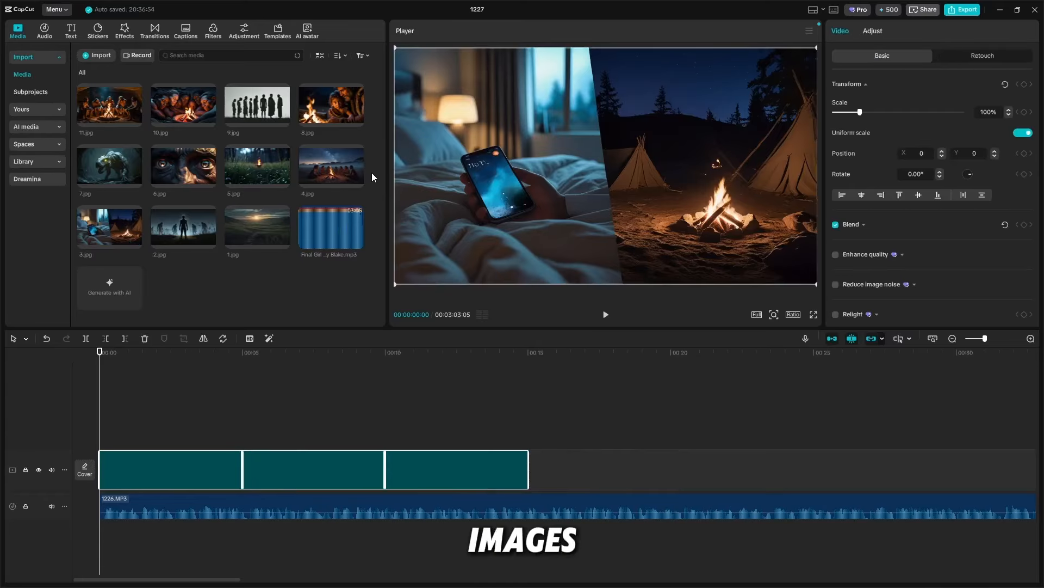
left_click_drag(373, 176, 190, 163)
left_click_drag(191, 163, 540, 473)
left_click(567, 469)
key("Delete")
left_click(567, 469)
key("Delete")
Step: Append 5.jpg and 6.jpg after 4.jpg on the video track and play the sequence from the start
left_click_drag(257, 167, 677, 470)
left_click_drag(183, 167, 819, 471)
left_click(101, 414)
key("space")
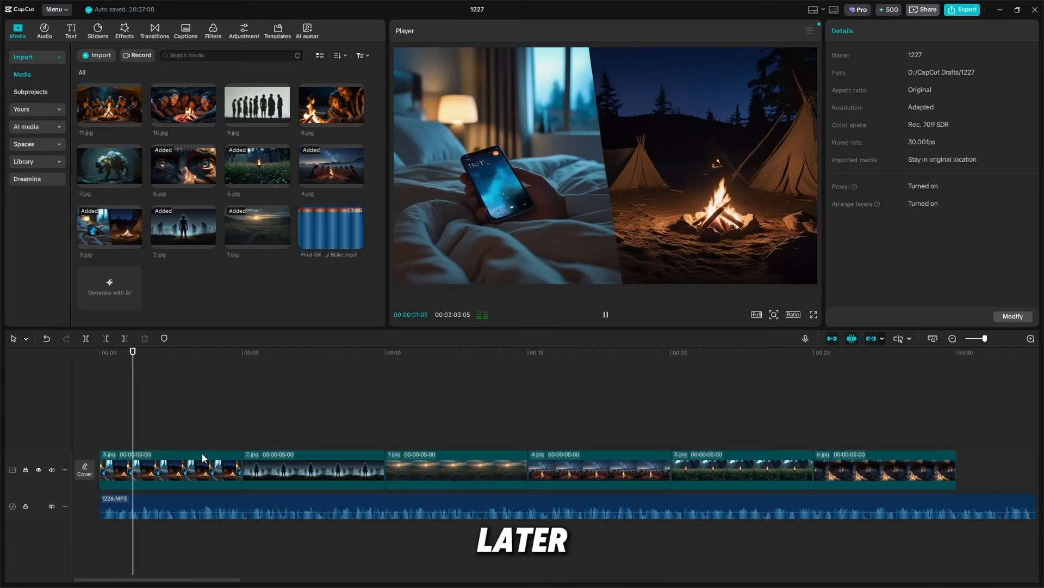
Step: Rearrange the first three image clips into the order 1.jpg, 2.jpg, 3.jpg
left_click(161, 468)
key("Delete")
left_click_drag(184, 228, 245, 470)
left_click_drag(110, 229, 375, 471)
Step: Cut off 1.jpg at 00:00:01:15 and shorten 2.jpg and 3.jpg to 2 seconds each
left_click(143, 469)
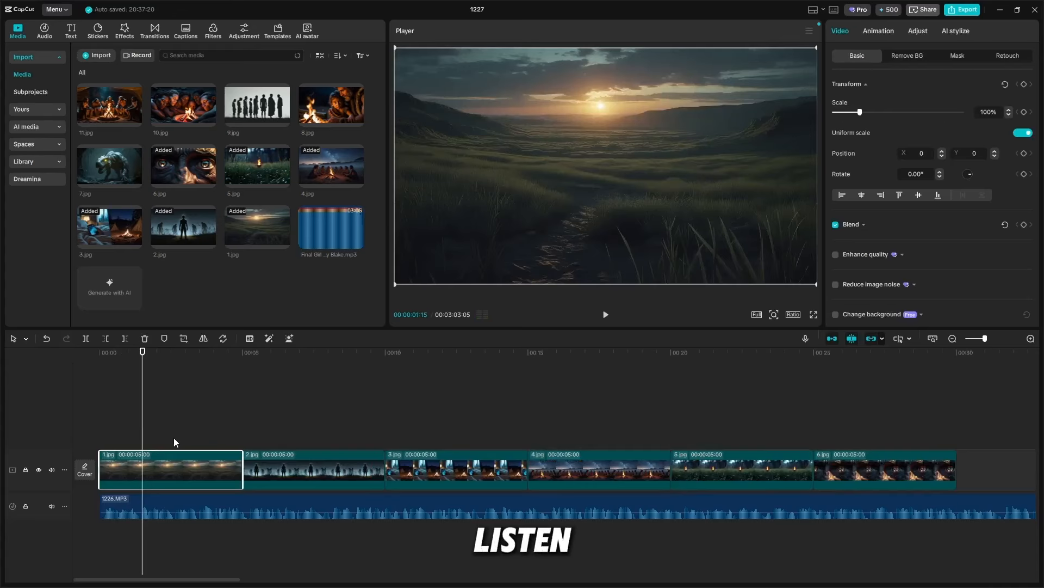
left_click(125, 339)
left_click(192, 468)
left_click_drag(286, 469, 199, 484)
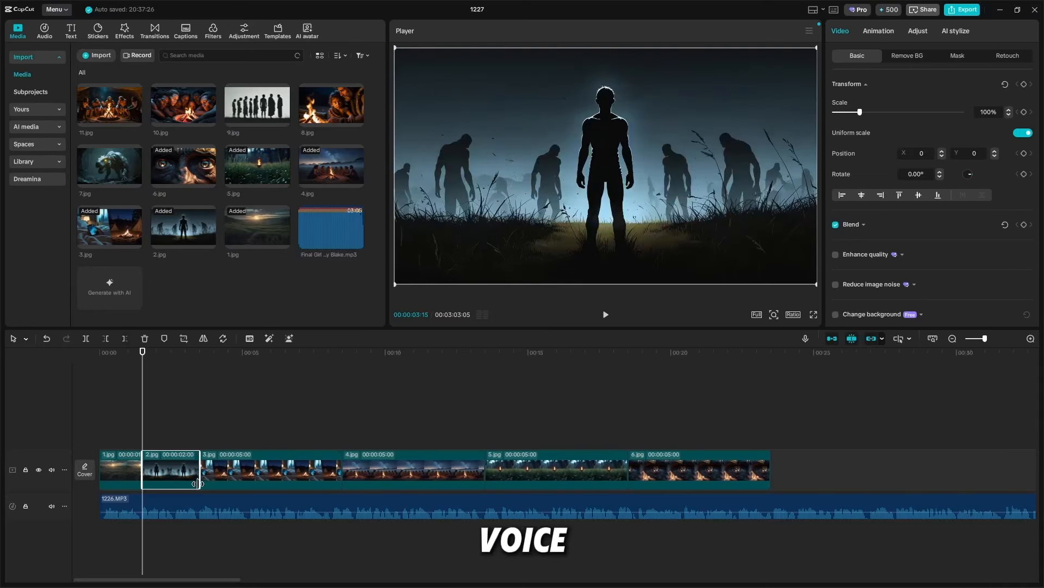
left_click(282, 475)
left_click_drag(342, 469, 254, 470)
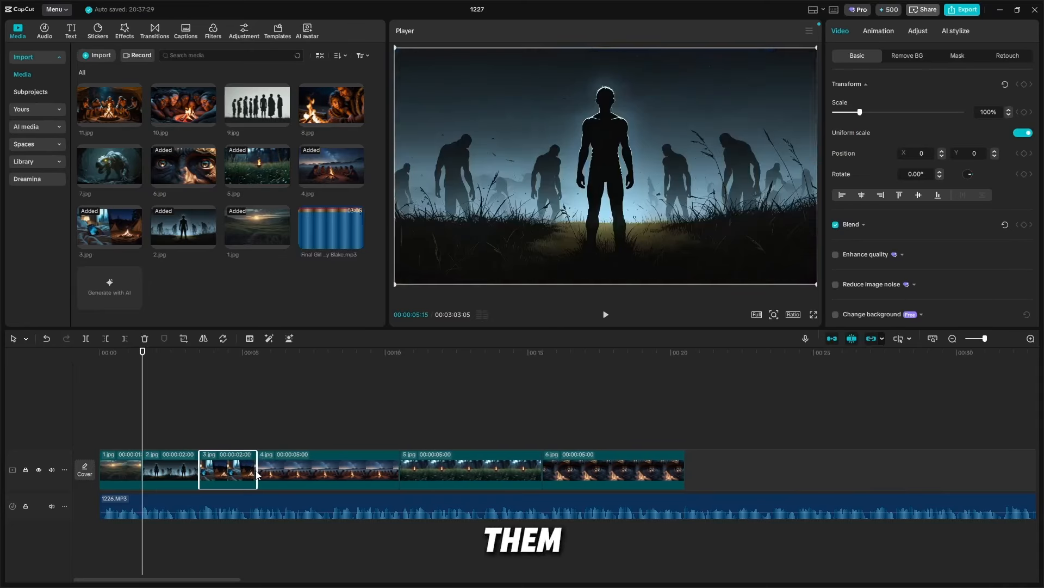
Step: Shorten 4.jpg to 00:00:01:22, 5.jpg to 00:00:01:25 and 6.jpg to 00:00:02:01, and return the playhead to the start
left_click(381, 467)
left_click_drag(401, 463, 305, 468)
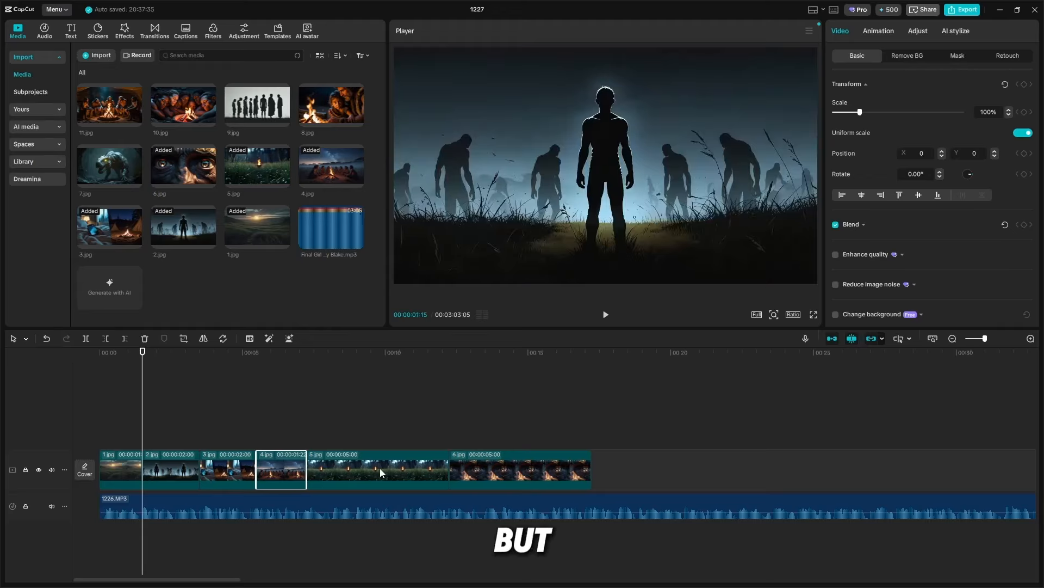
left_click(382, 472)
left_click_drag(446, 462, 359, 467)
left_click(492, 466)
left_click_drag(500, 468, 412, 479)
left_click(115, 429)
left_click(96, 429)
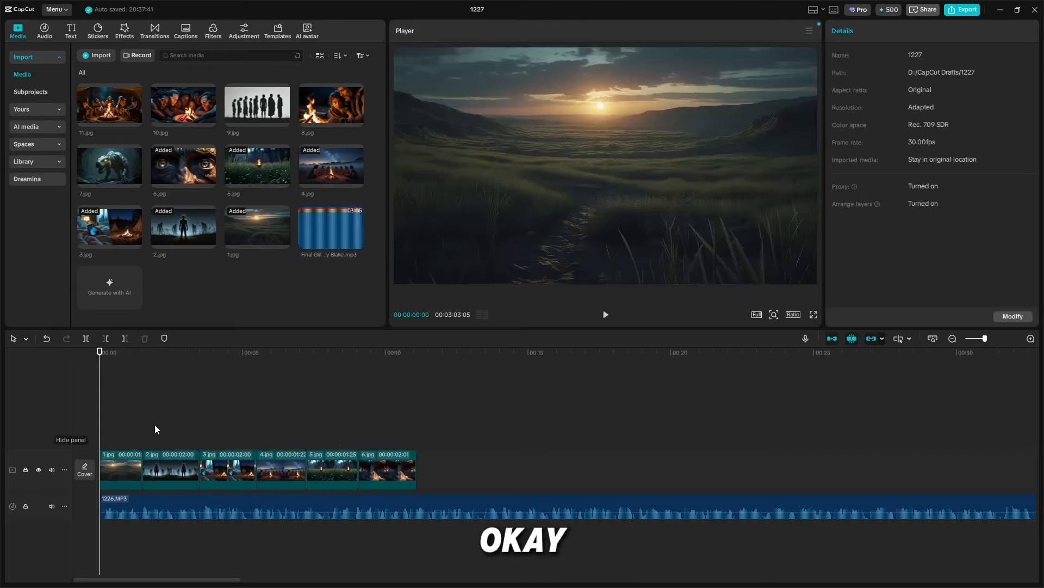
Step: Open the search of the video effects library
left_click(122, 32)
left_click(141, 55)
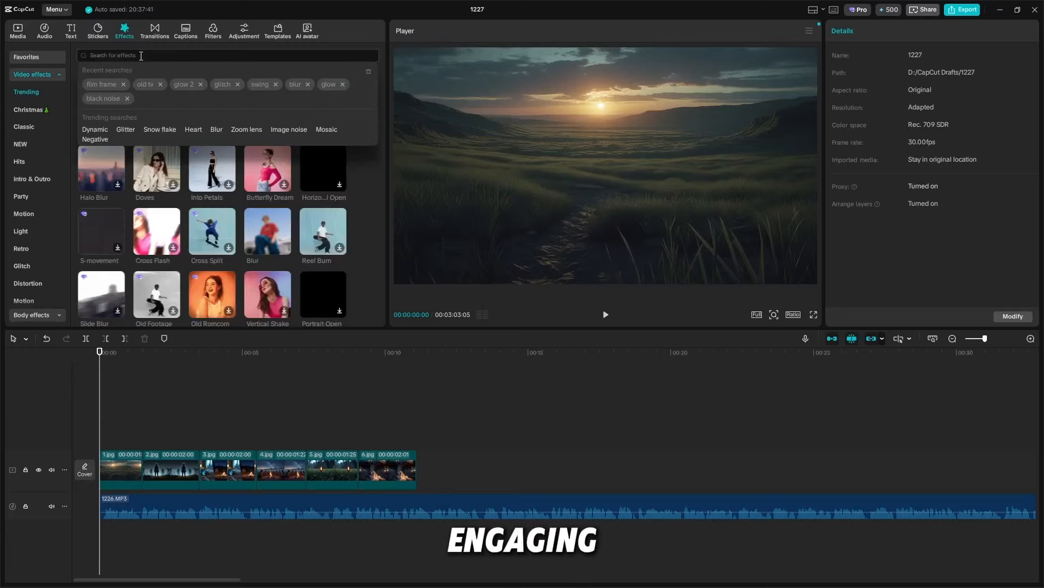
type("play")
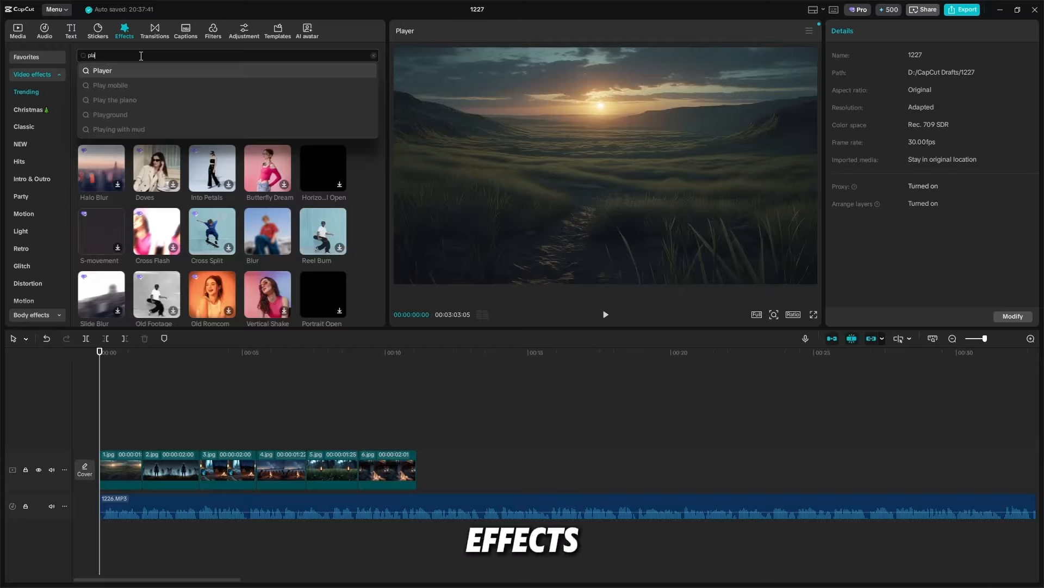
key("BackSpace")
key("BackSpace")
key("BackSpace")
Step: Find Play Pendulum among the swing effects, apply it to 1.jpg with strength 5, twist 0 and sharpen 0, and preview it
left_click(259, 85)
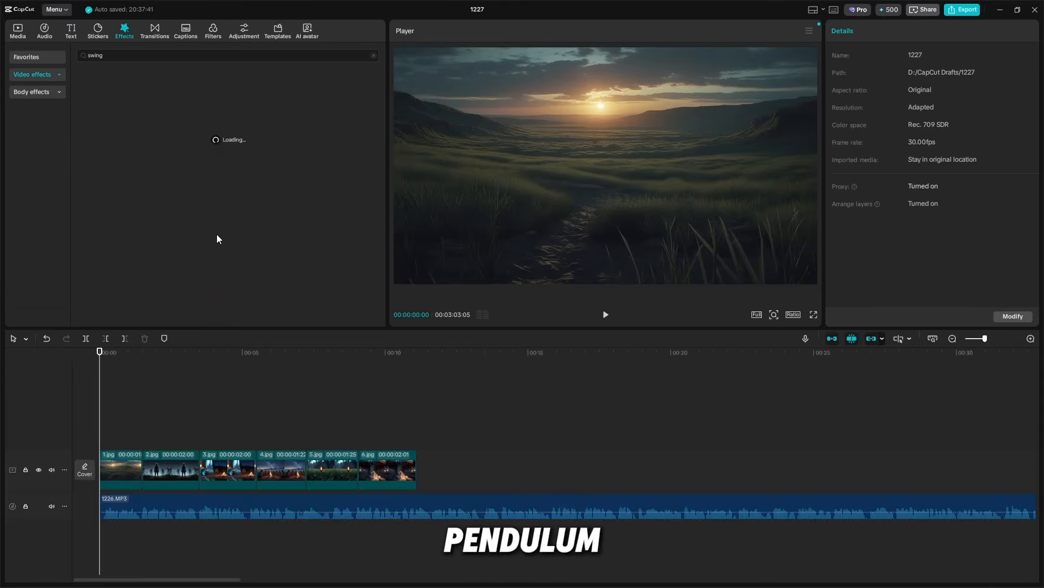
left_click_drag(212, 108, 111, 471)
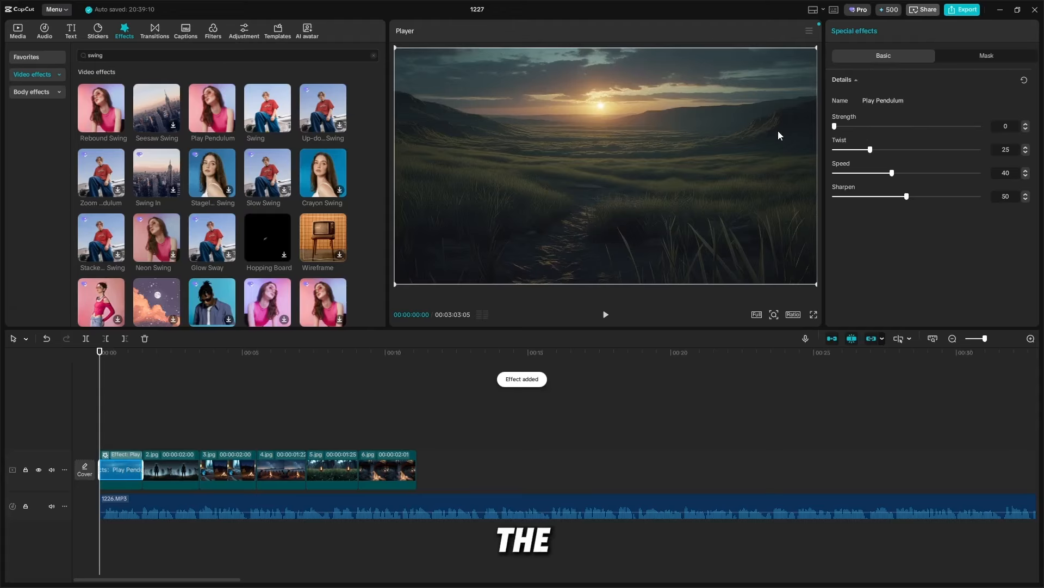
left_click_drag(871, 150, 833, 151)
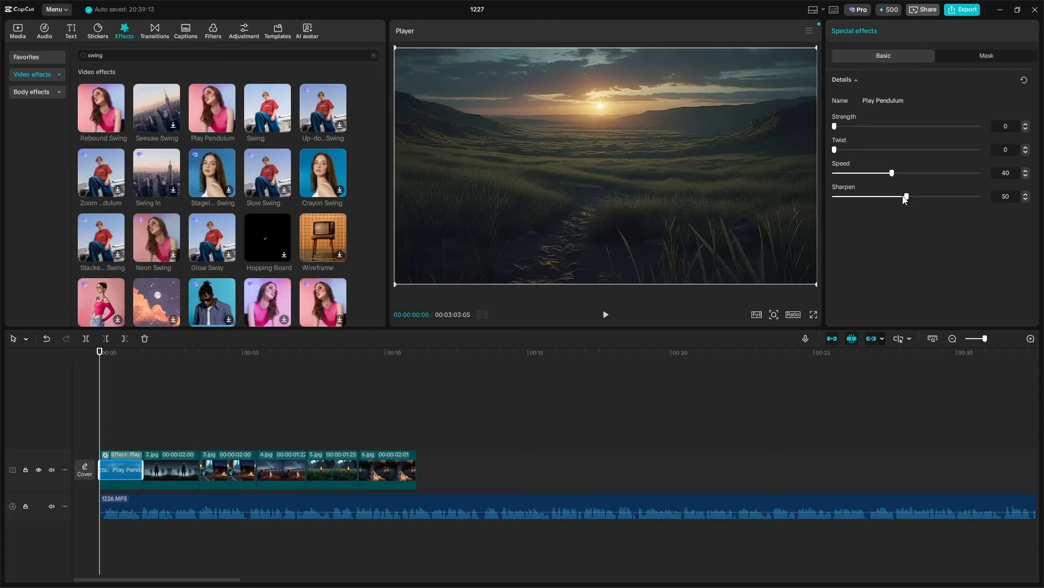
left_click(842, 127)
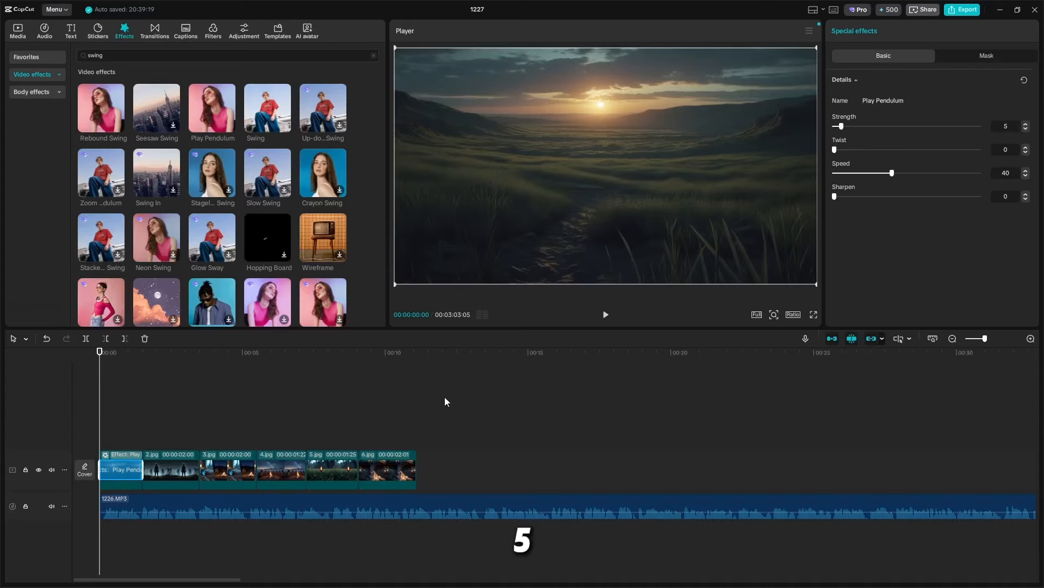
key("space")
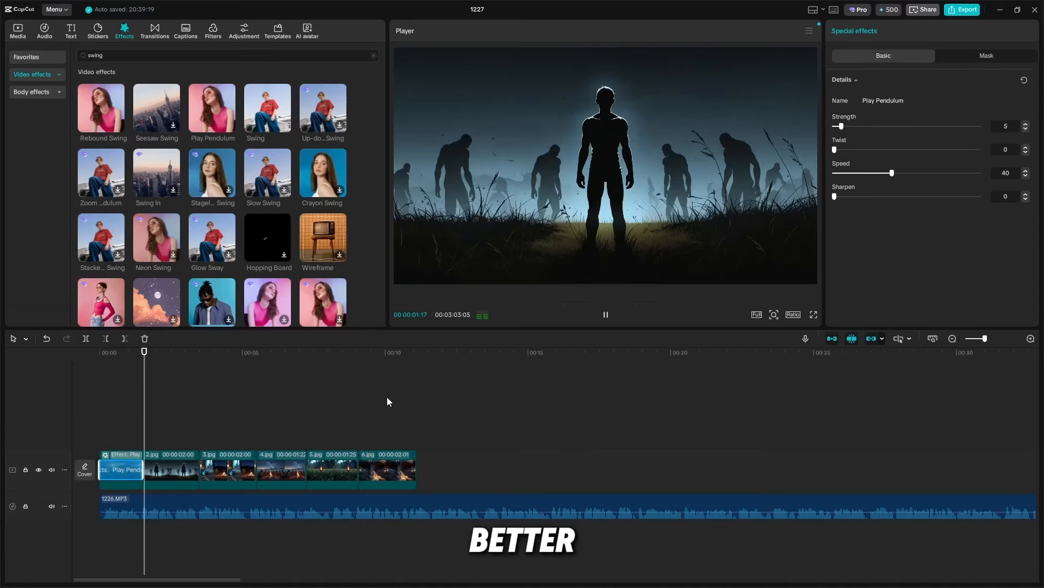
key("space")
Step: Apply Play Pendulum to the clips 2.jpg through 6.jpg, with strength about 5 and twist and sharpen at 0
left_click_drag(212, 108, 228, 469)
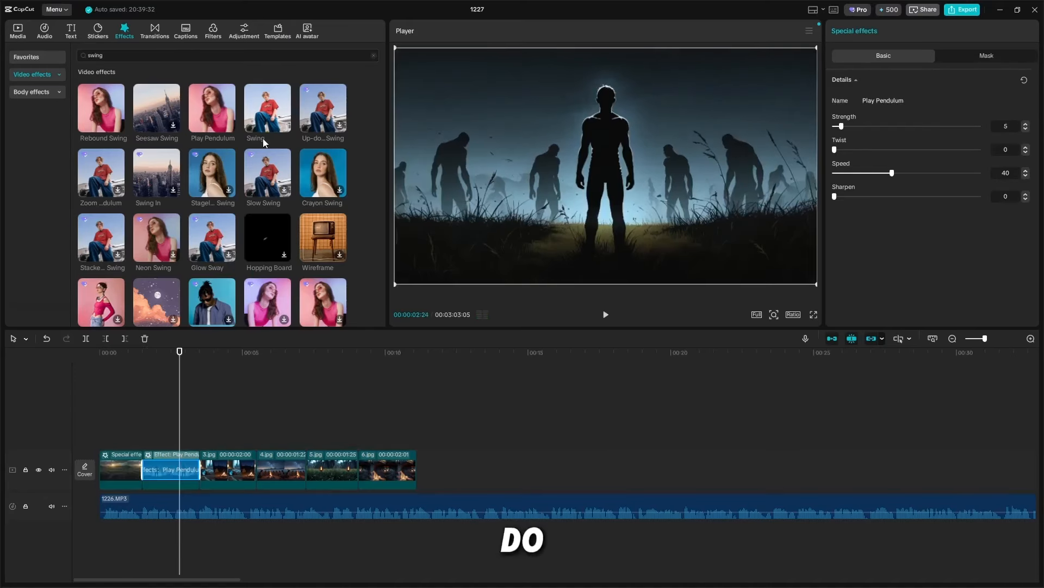
left_click_drag(870, 149, 833, 149)
left_click_drag(212, 107, 281, 470)
left_click_drag(907, 197, 834, 196)
left_click_drag(922, 126, 843, 127)
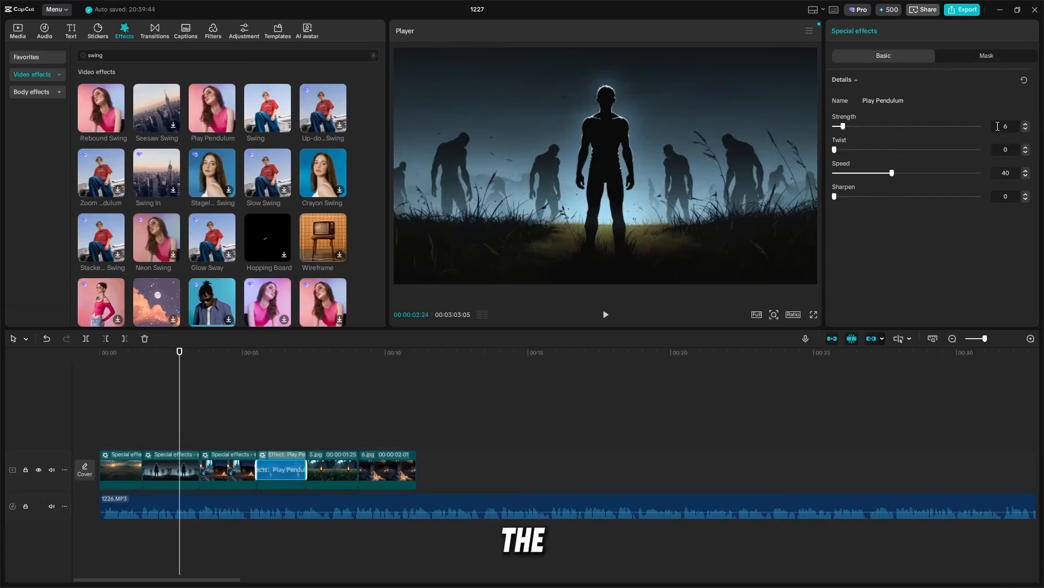
left_click_drag(212, 108, 332, 470)
left_click_drag(213, 108, 387, 470)
Step: Search the effects for film noise, apply Black Noise to the first clip, and play it back
triple_click(227, 55)
type("film noise")
key("Return")
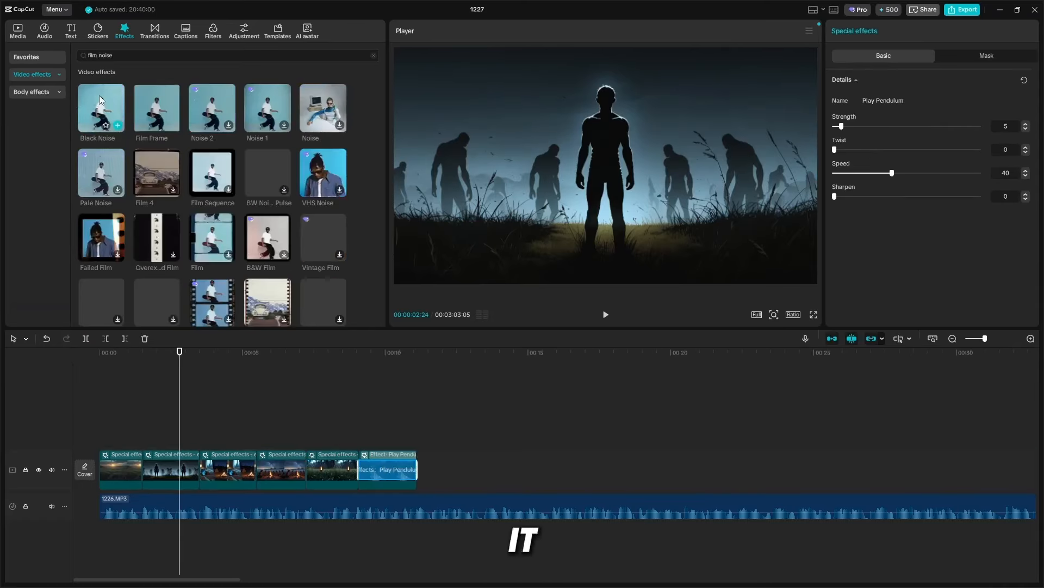
left_click_drag(100, 99, 113, 458)
left_click_drag(179, 423, 109, 422)
key("space")
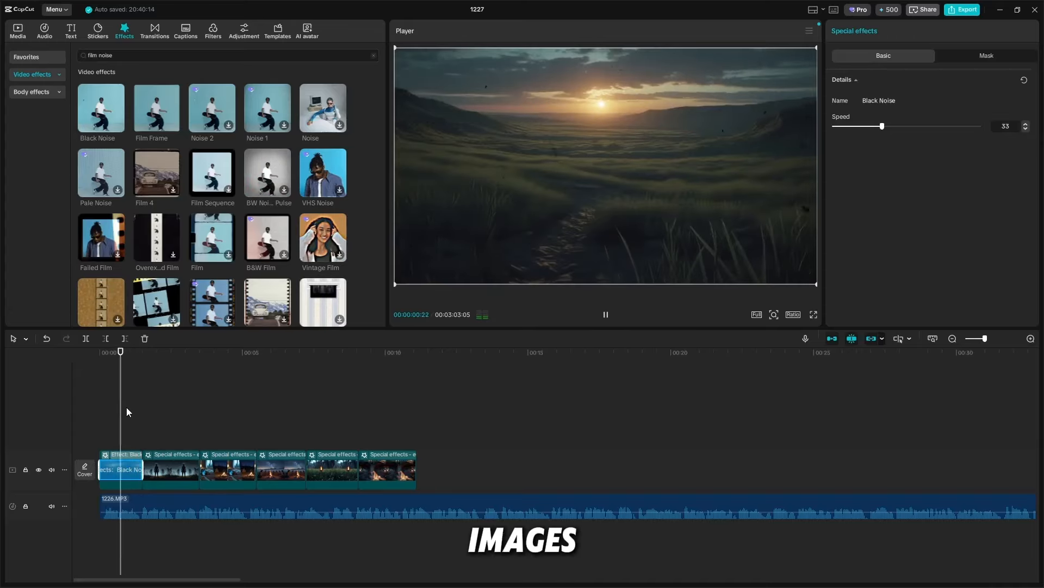
Step: Apply the Black Noise effect to the remaining image clips, from the second through the sixth
left_click_drag(102, 109, 154, 461)
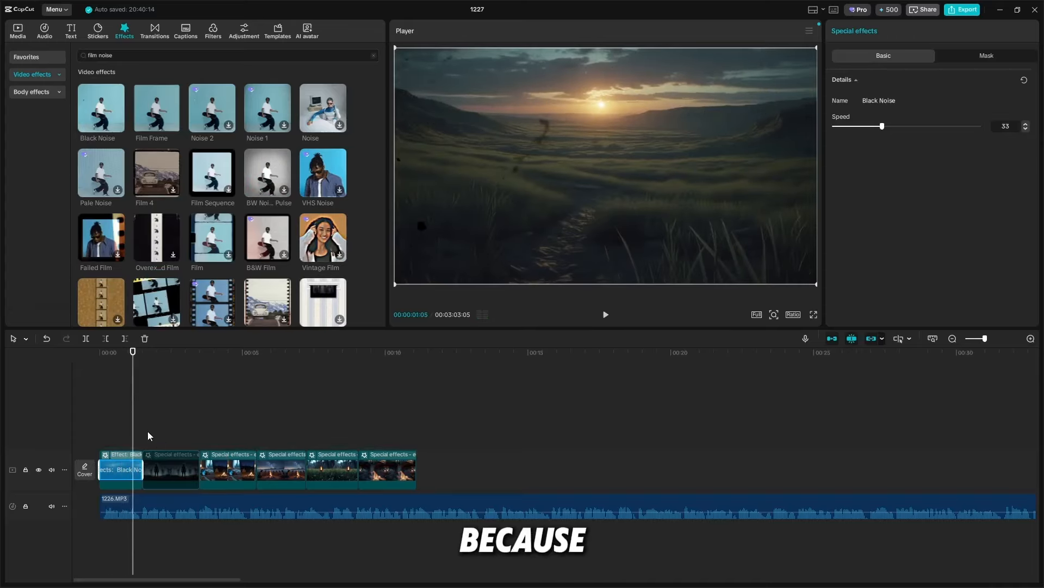
left_click_drag(87, 103, 276, 484)
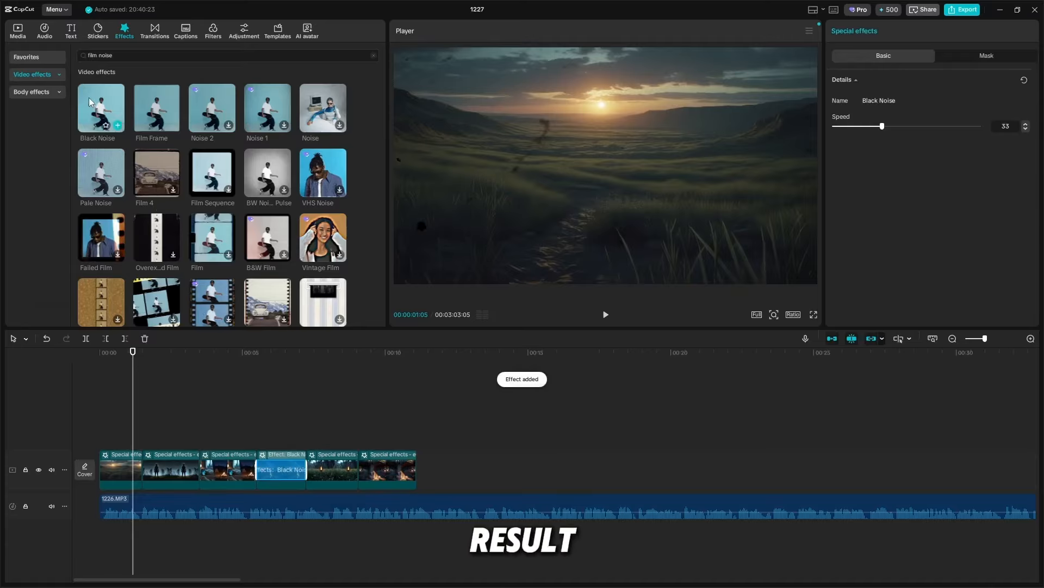
left_click_drag(102, 121, 390, 482)
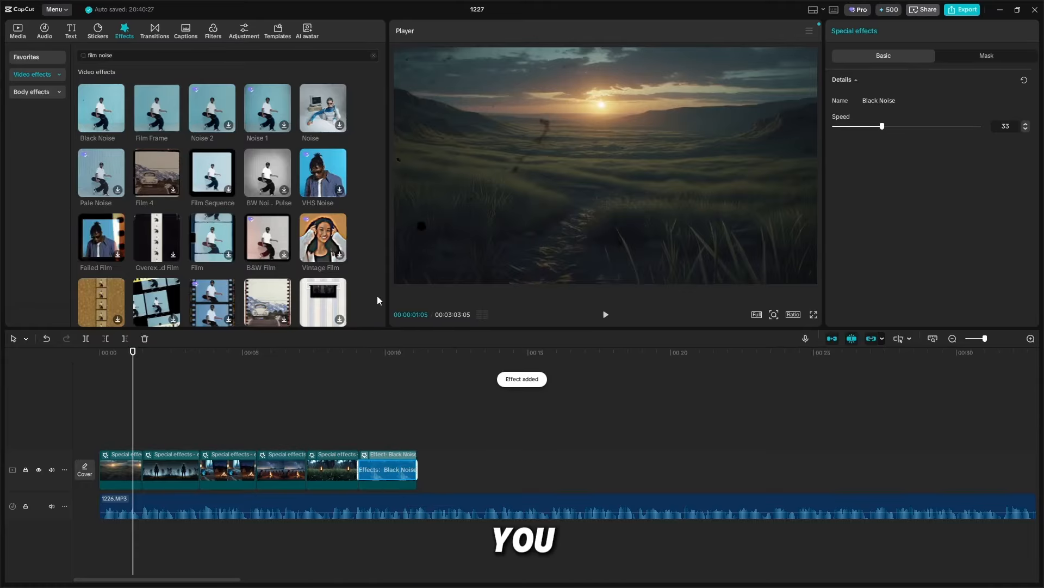
Step: Search the transitions for fade, add Black Fade between the first and second clips, and preview it
left_click(153, 33)
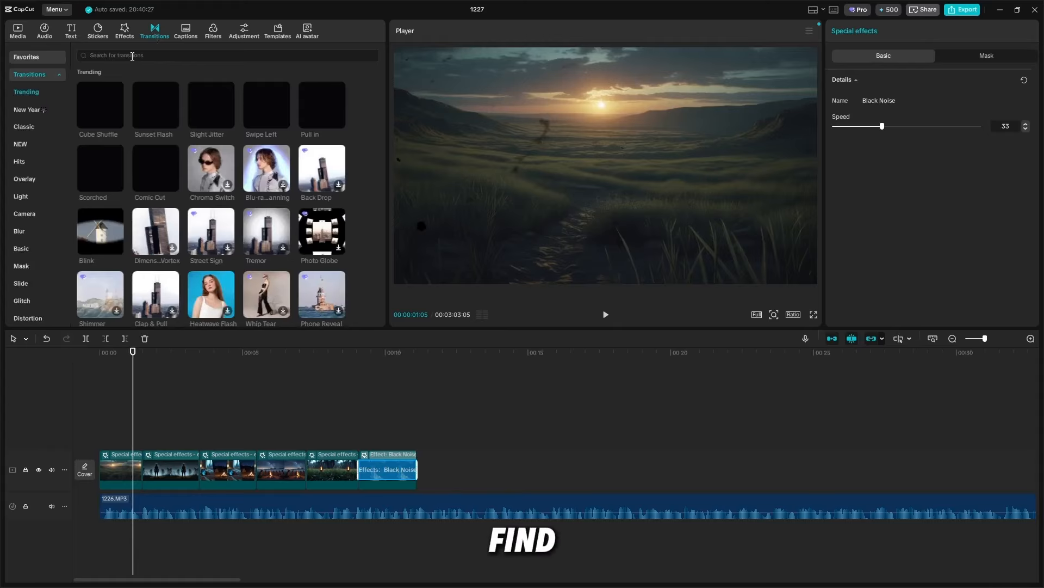
left_click(132, 56)
type("fade")
key("Return")
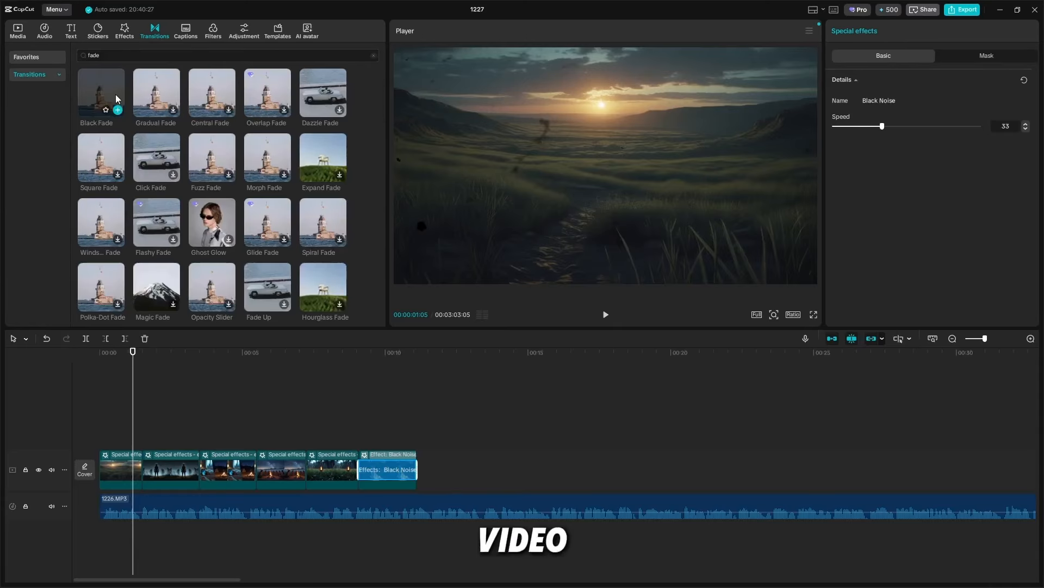
left_click_drag(101, 92, 137, 475)
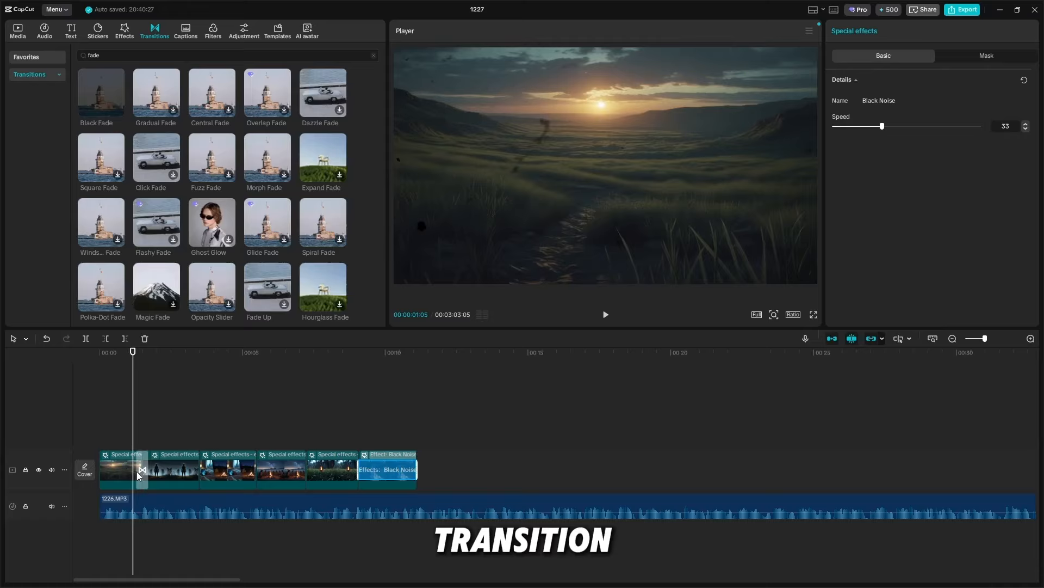
left_click(128, 428)
key("space")
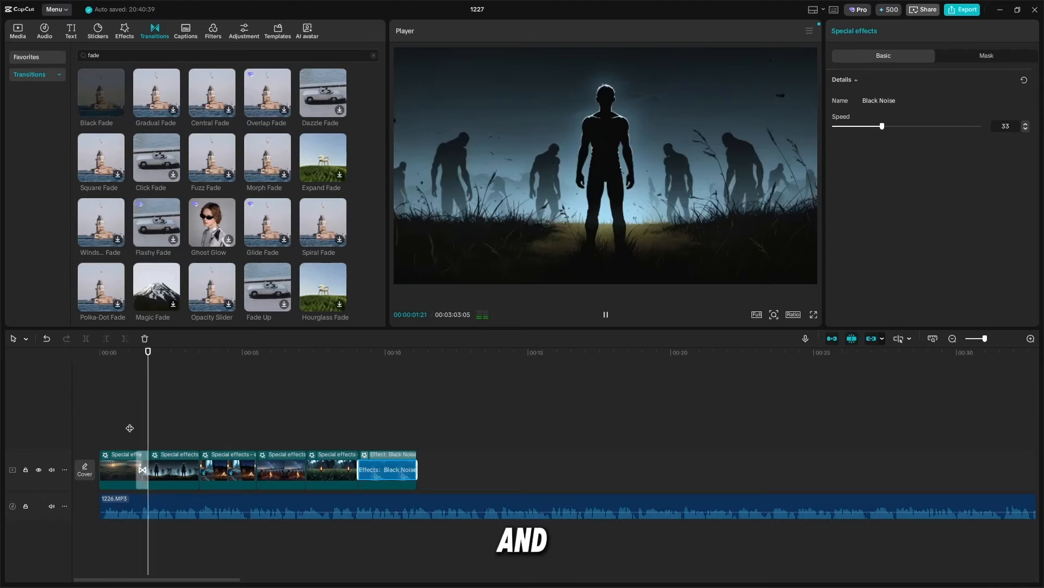
key("space")
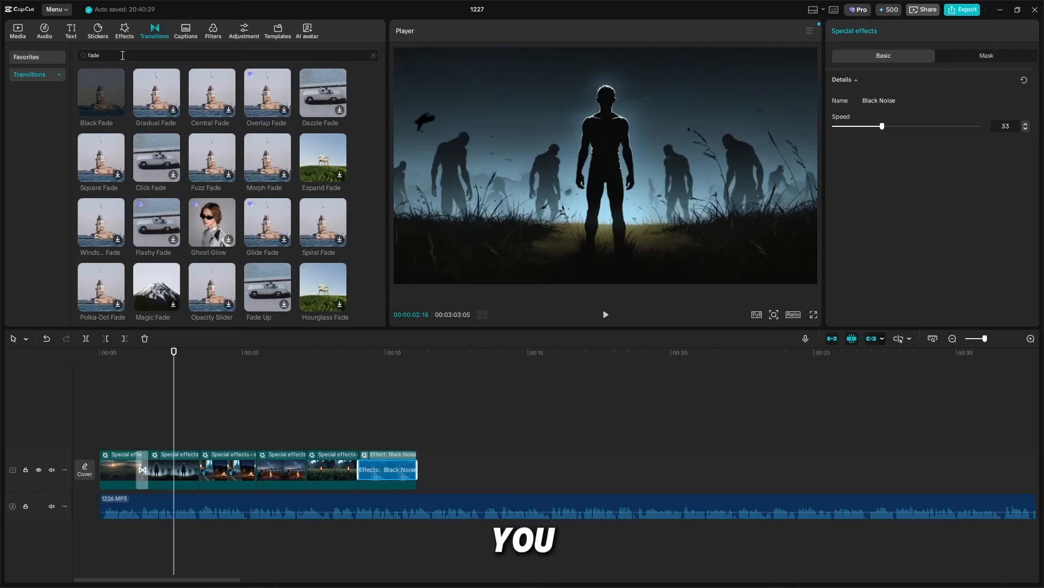
Step: Search the transitions for mix, add Mix after the second clip using duplicate frames, preview it, and add Mix between the fifth and sixth clips
key("ctrl+a")
type("mix")
key("Return")
left_click_drag(101, 93, 191, 459)
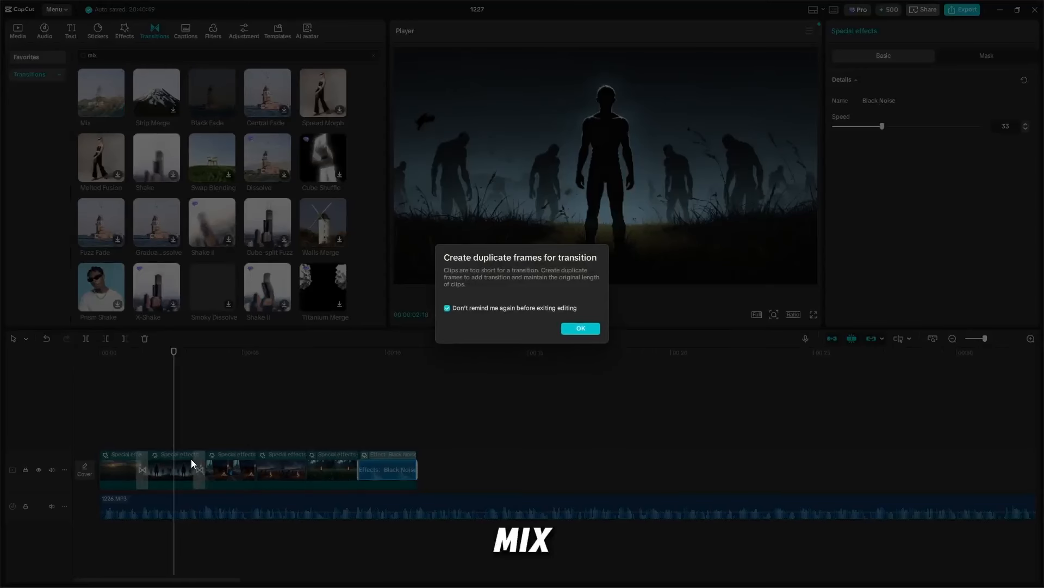
left_click(571, 328)
key("space")
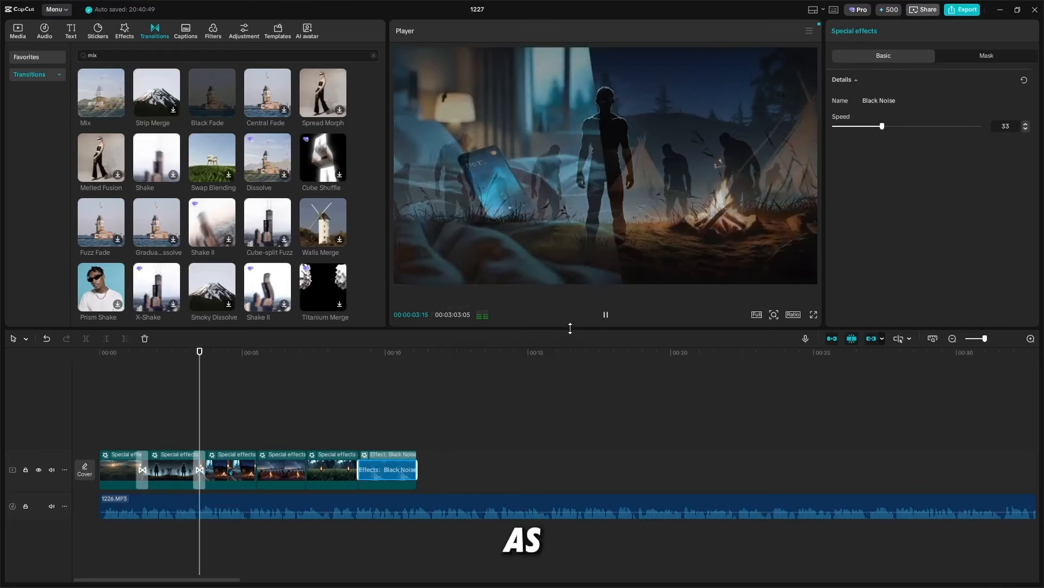
key("space")
left_click_drag(101, 92, 357, 468)
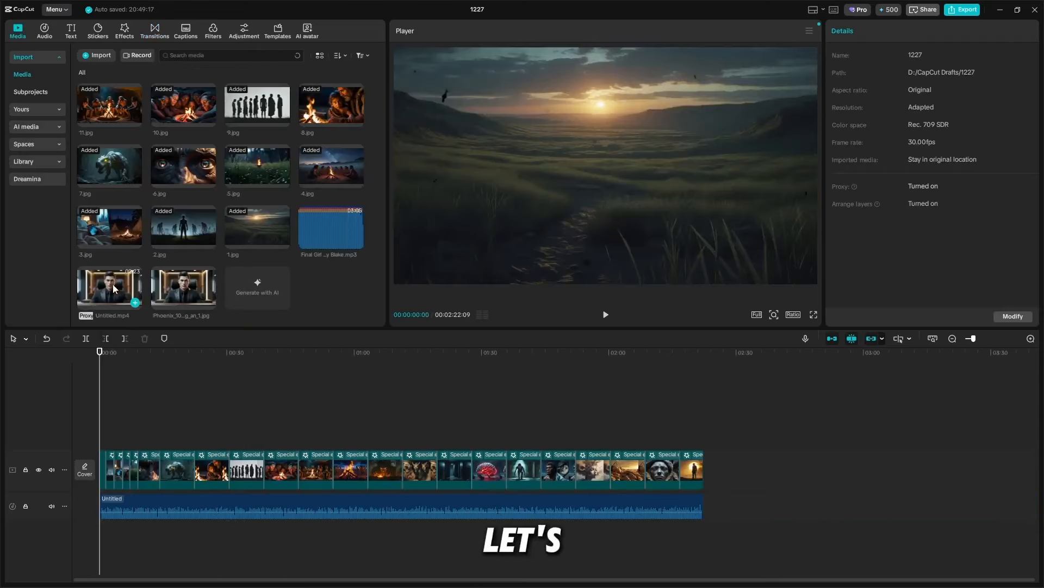
Step: Place the talking avatar video on a track above the image clips and give it a rounded rectangle mask framing the head
left_click(136, 304)
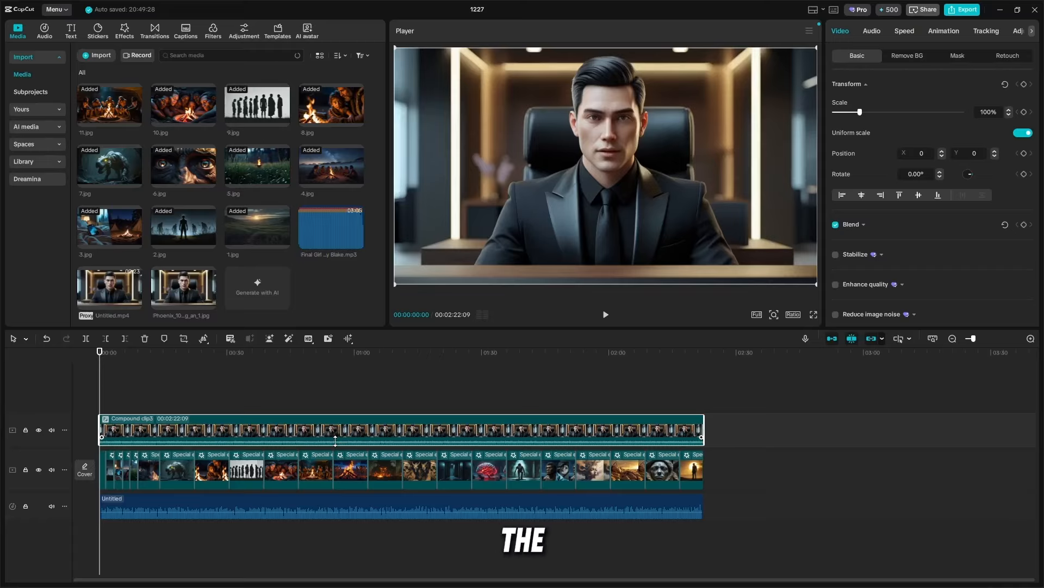
left_click_drag(335, 441, 337, 455)
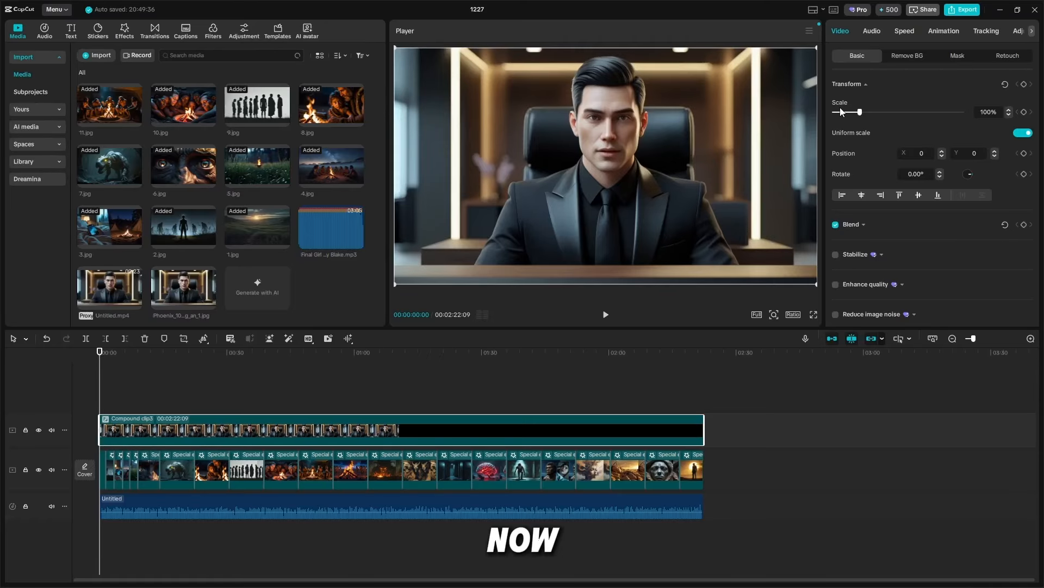
left_click(957, 56)
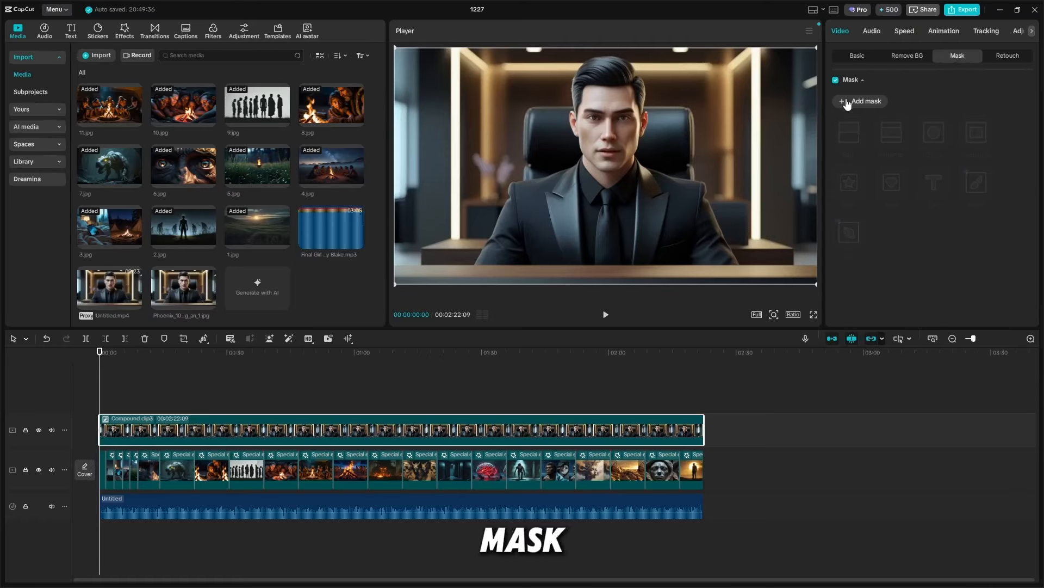
left_click(847, 102)
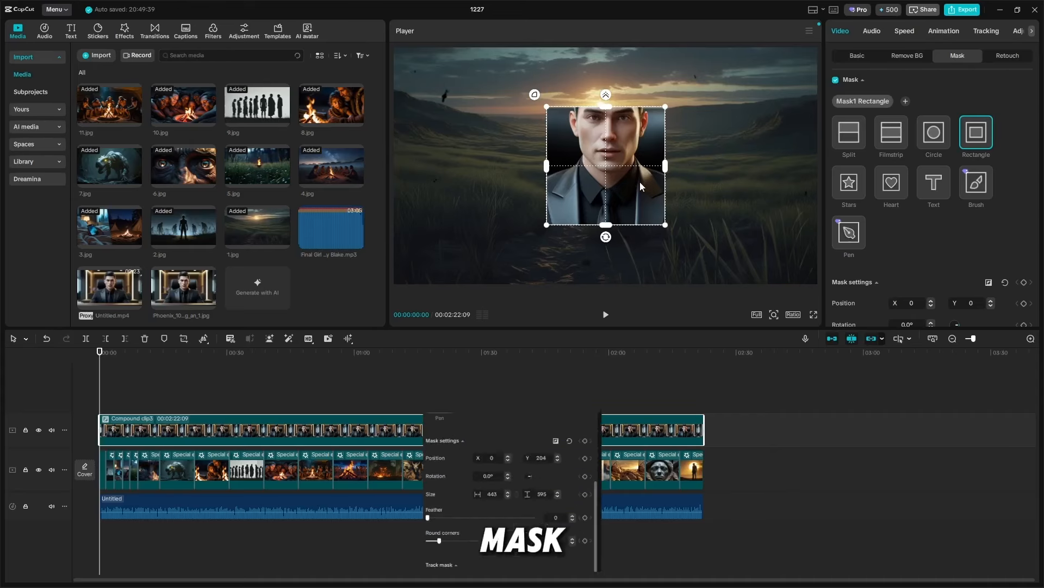
scroll(931, 269, "down", 3)
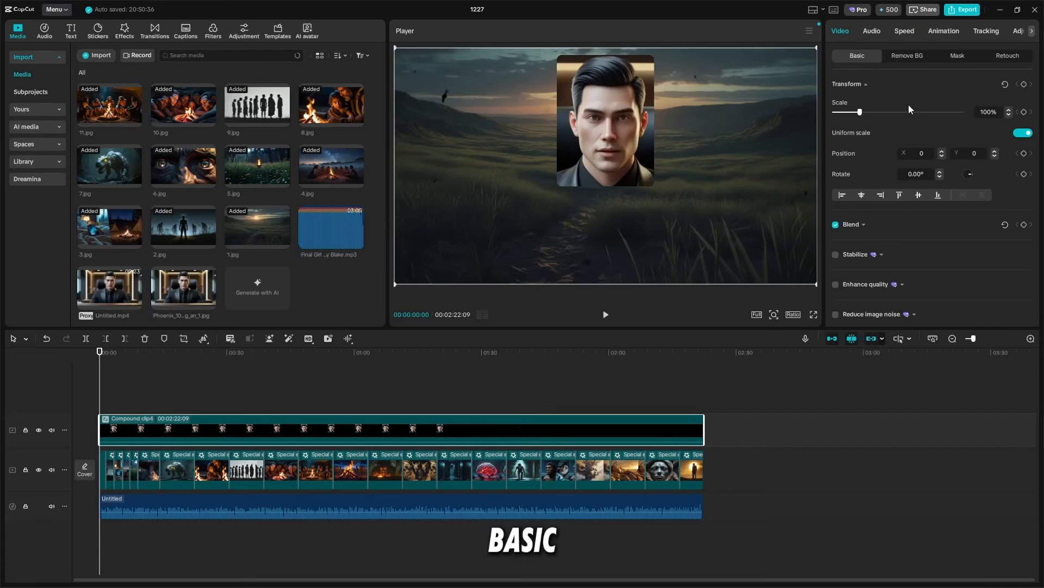
Step: Scale the masked avatar clip to 80% and move it into the lower-right corner of the frame
left_click_drag(858, 116, 855, 113)
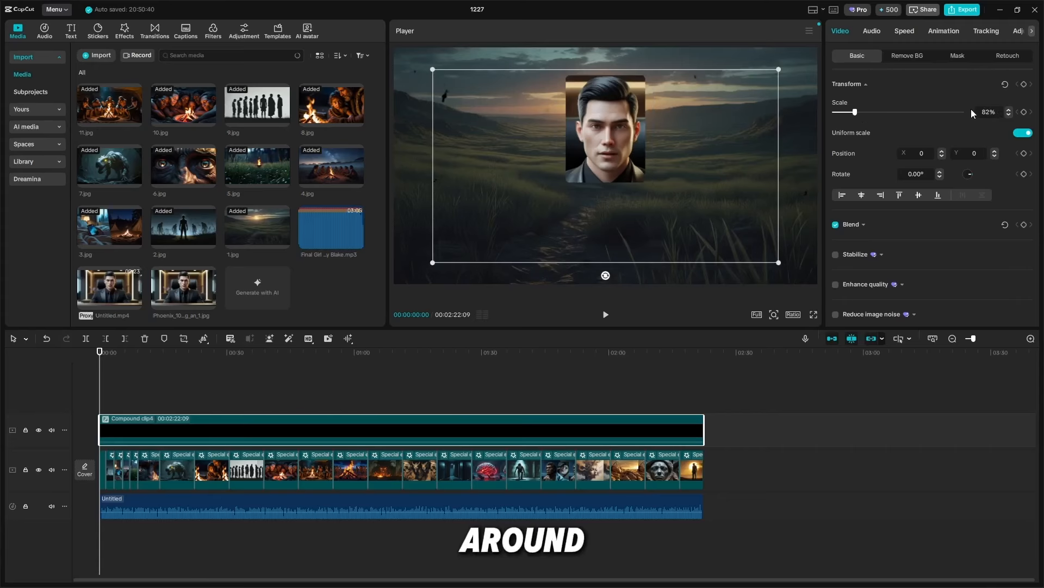
left_click(1010, 115)
left_click(1009, 115)
left_click_drag(678, 178, 843, 277)
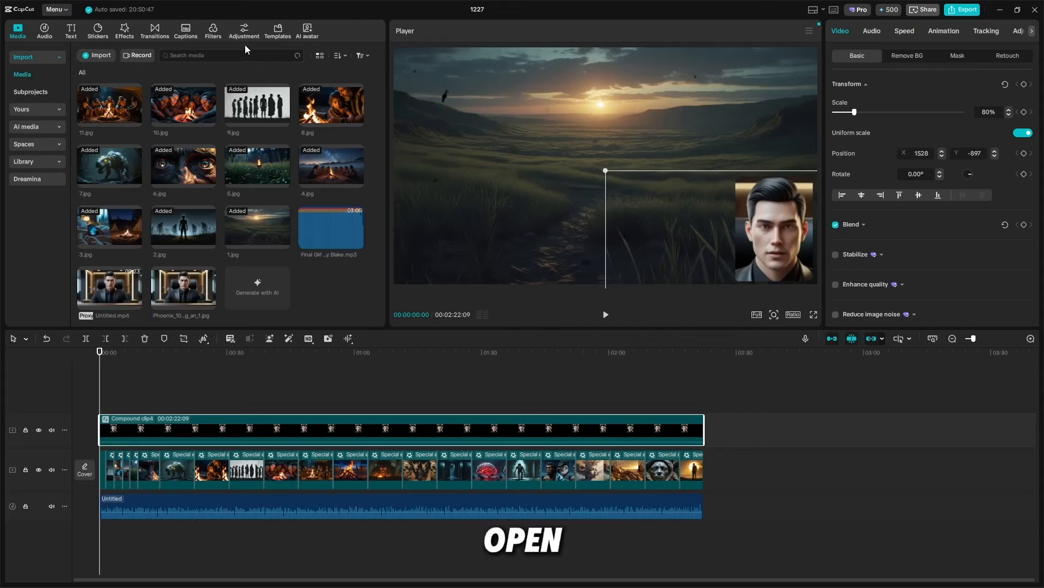
Step: Add a custom adjustment layer over the full length of the image clips, beneath the avatar, with Vignette set to 20
left_click(245, 32)
left_click_drag(100, 82, 703, 441)
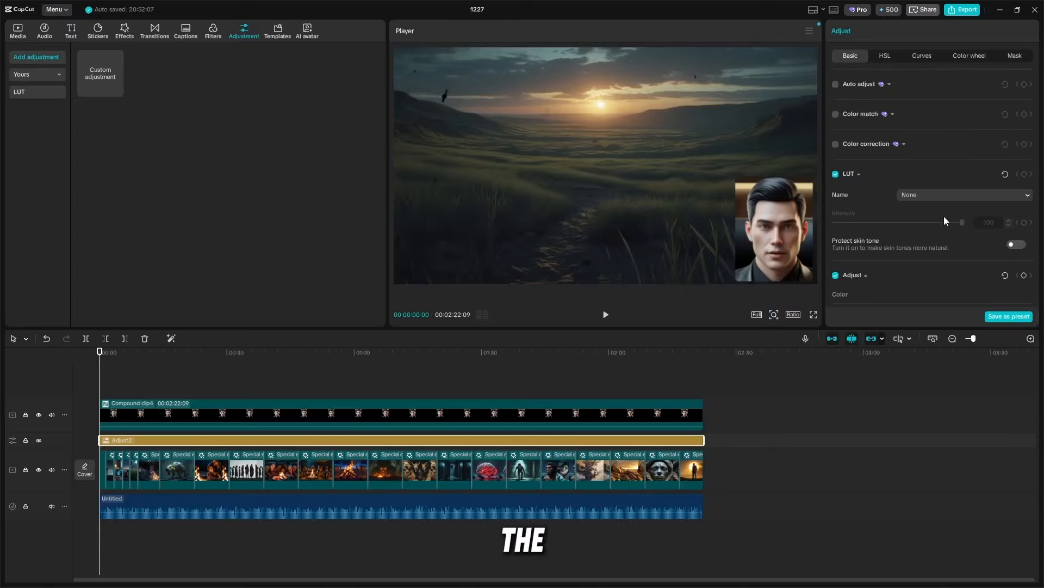
scroll(944, 220, "down", 10)
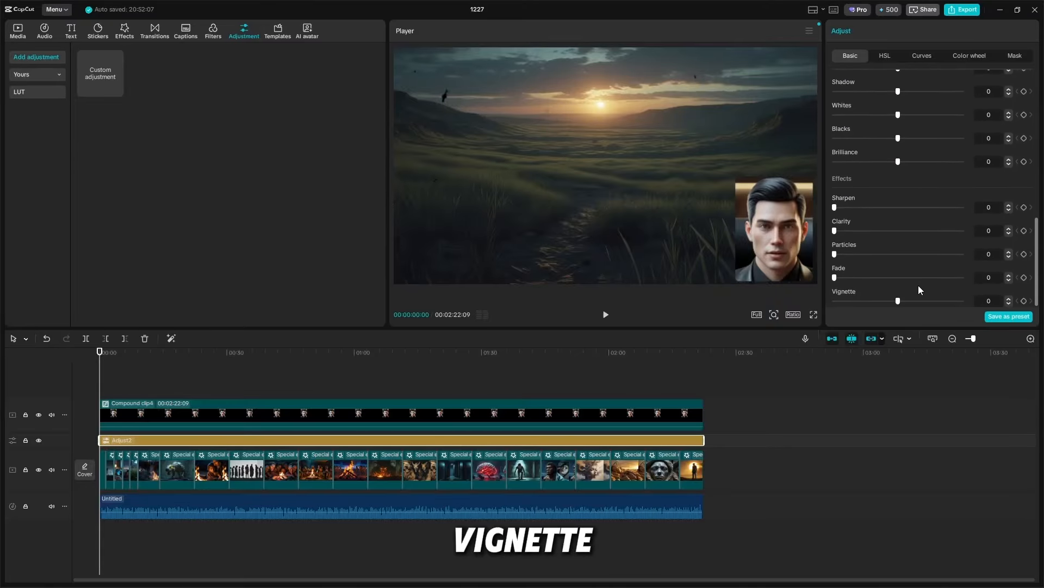
left_click(917, 301)
left_click(1008, 299)
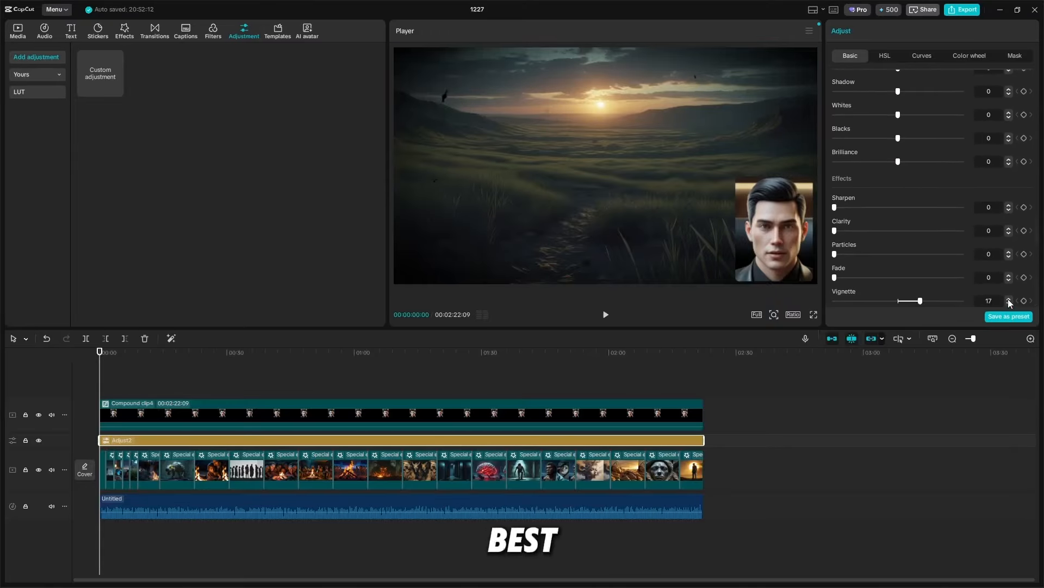
left_click(1008, 299)
left_click(1008, 299)
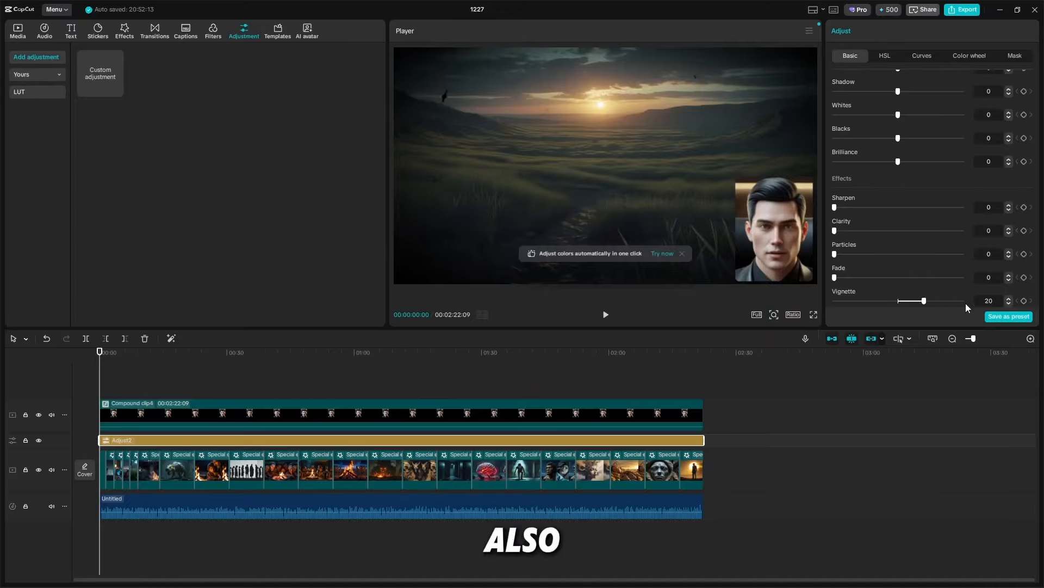
Step: Add the Final Girl music track beneath the voiceover and trim off everything past the end of the video
left_click(19, 33)
left_click_drag(332, 229, 154, 536)
left_click(709, 509)
left_click_drag(709, 514, 705, 524)
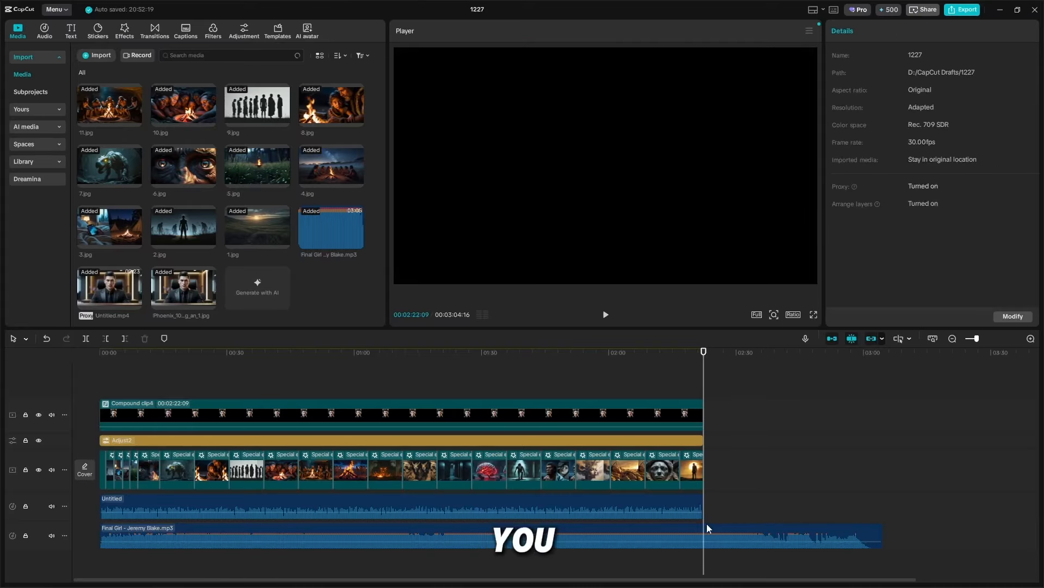
left_click(702, 534)
left_click(126, 339)
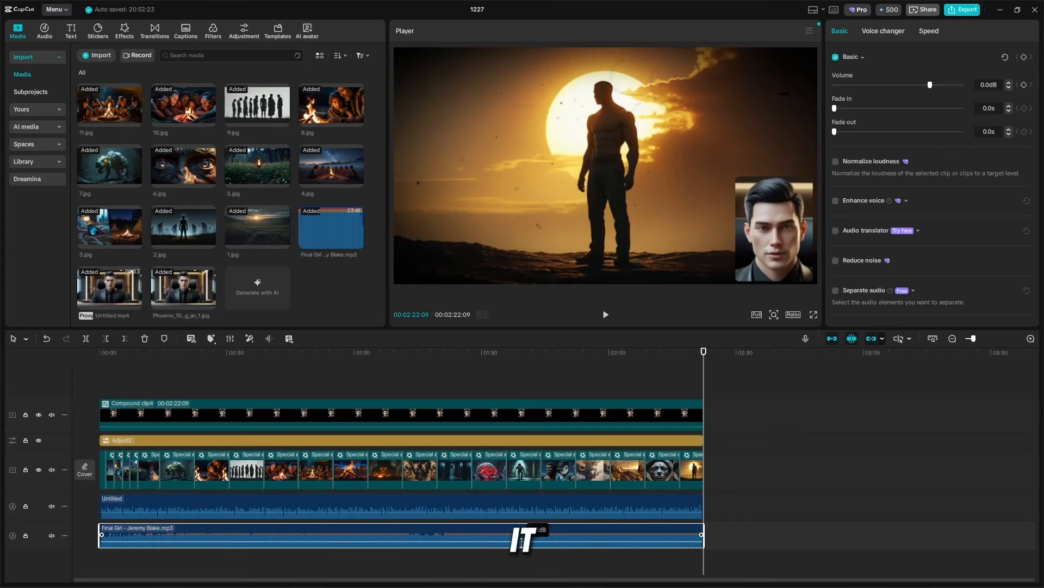
Step: Lower the background music volume to -13.8 dB and give it a fade-in and a fade-out of about 1 s each
left_click_drag(522, 541, 522, 547)
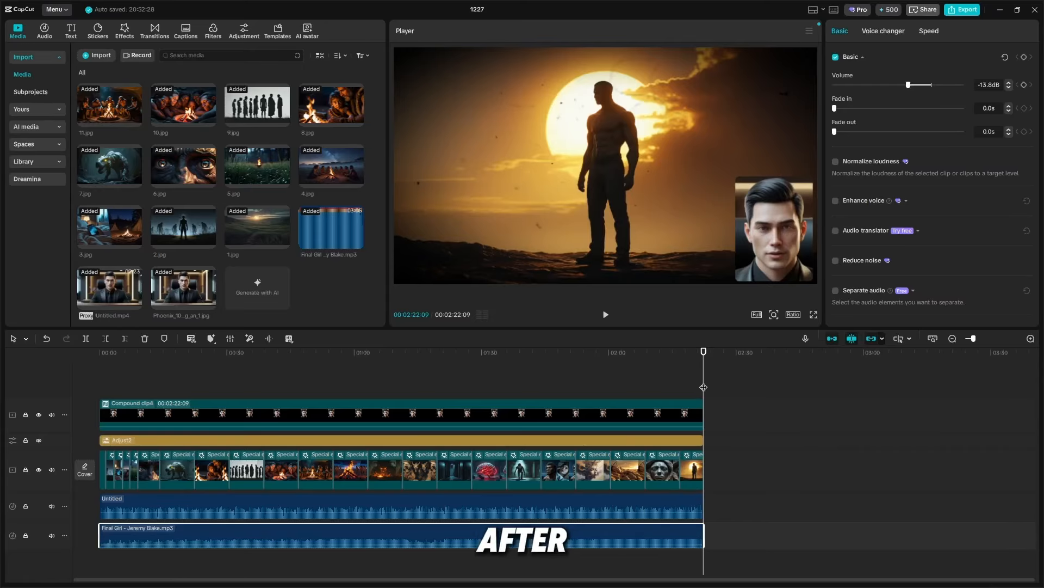
key("Home")
left_click(845, 131)
left_click(1009, 128)
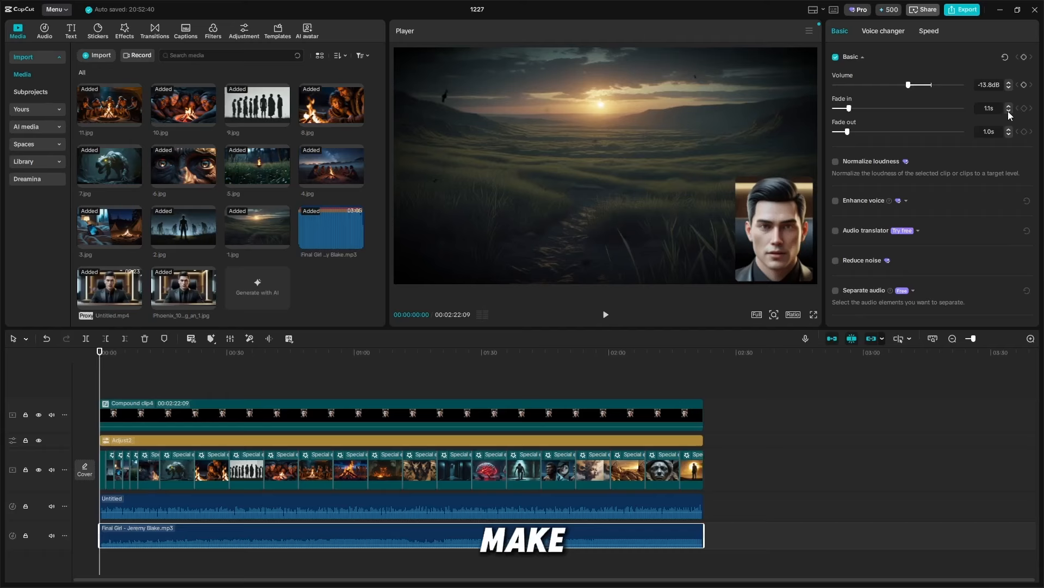
left_click(1008, 111)
Step: Apply the Fade In animation to the first image clip
left_click(106, 470)
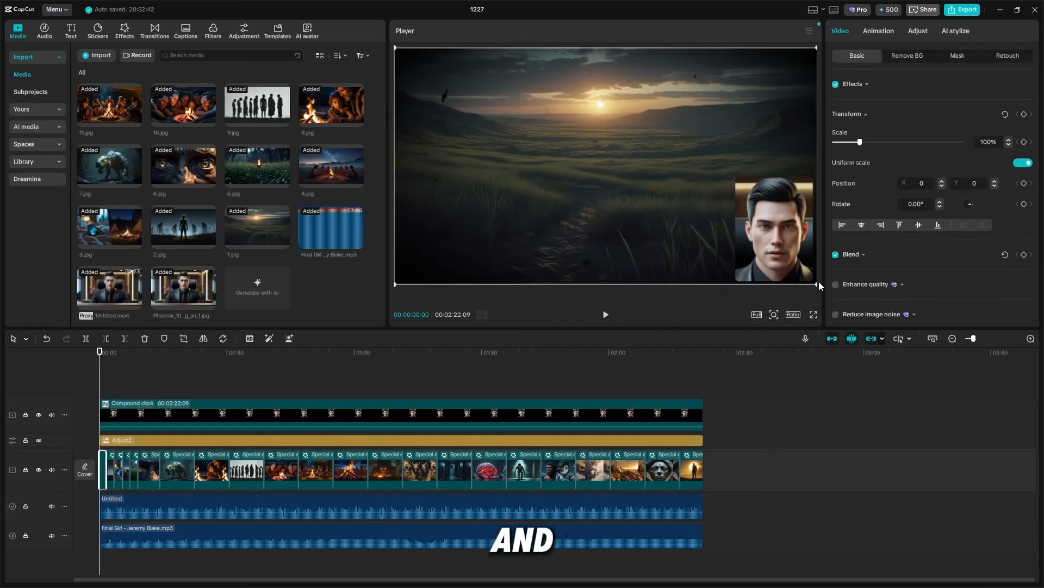
left_click(888, 33)
left_click(888, 141)
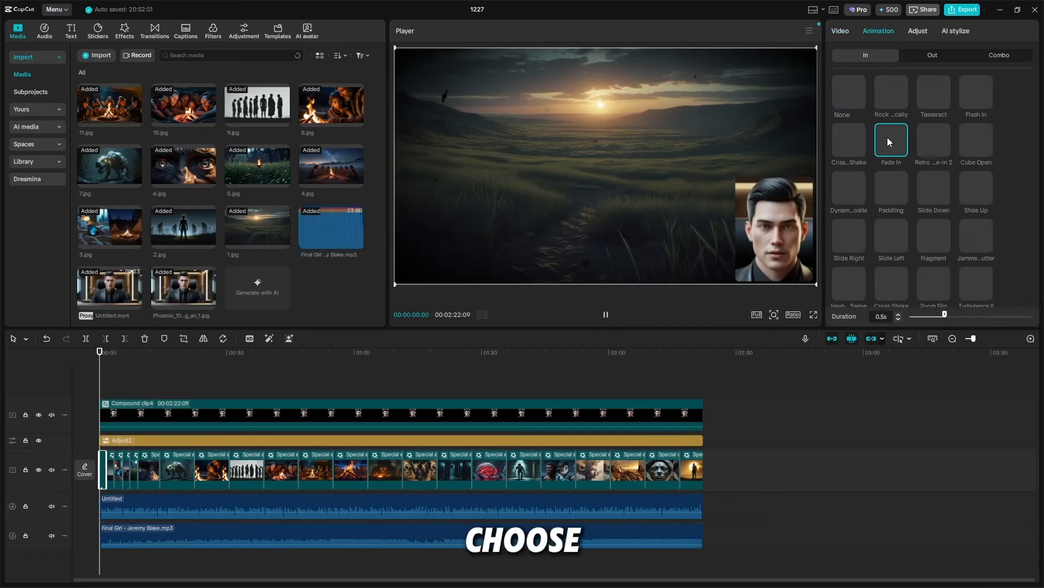
Step: Apply the Fade Out animation to the last image clip and to the talking avatar clip
left_click(694, 465)
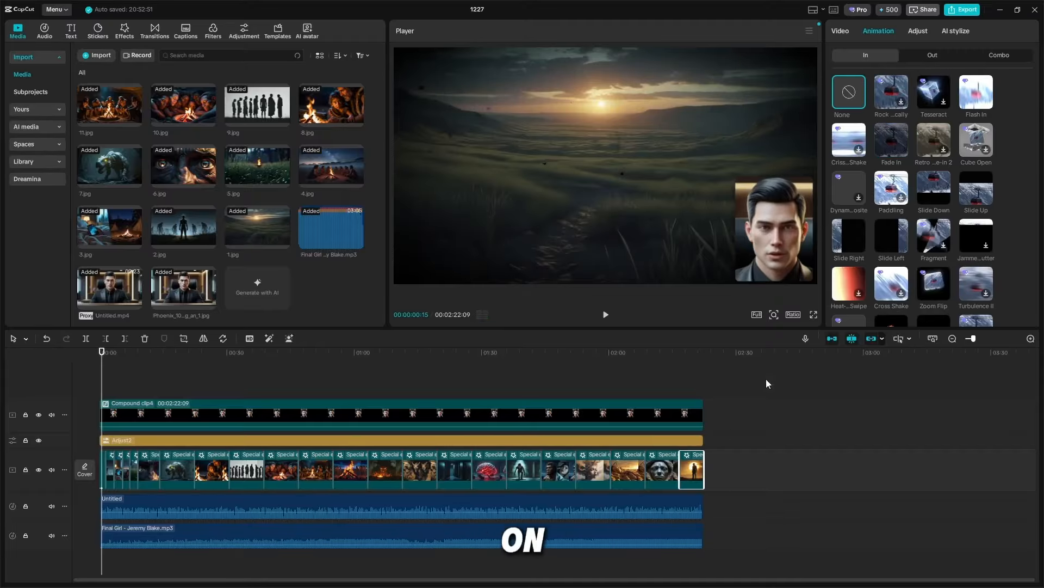
left_click(932, 55)
left_click(891, 140)
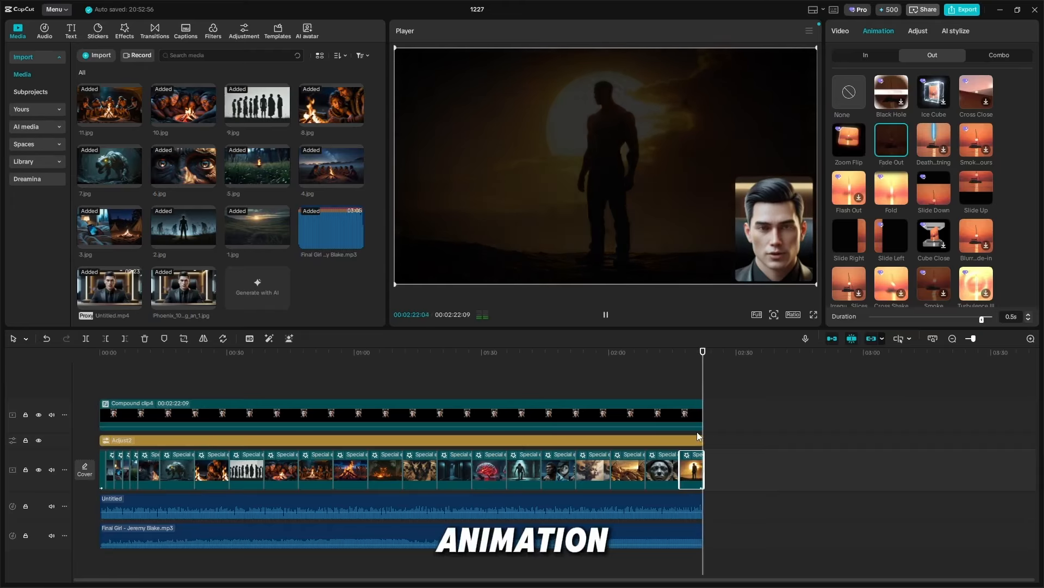
left_click(679, 424)
left_click(903, 142)
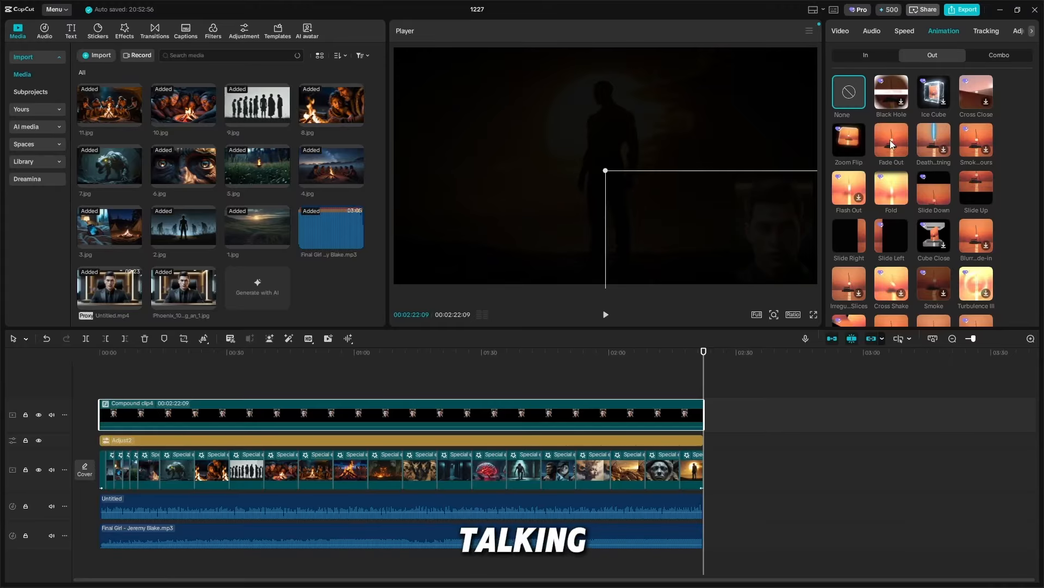
left_click(569, 384)
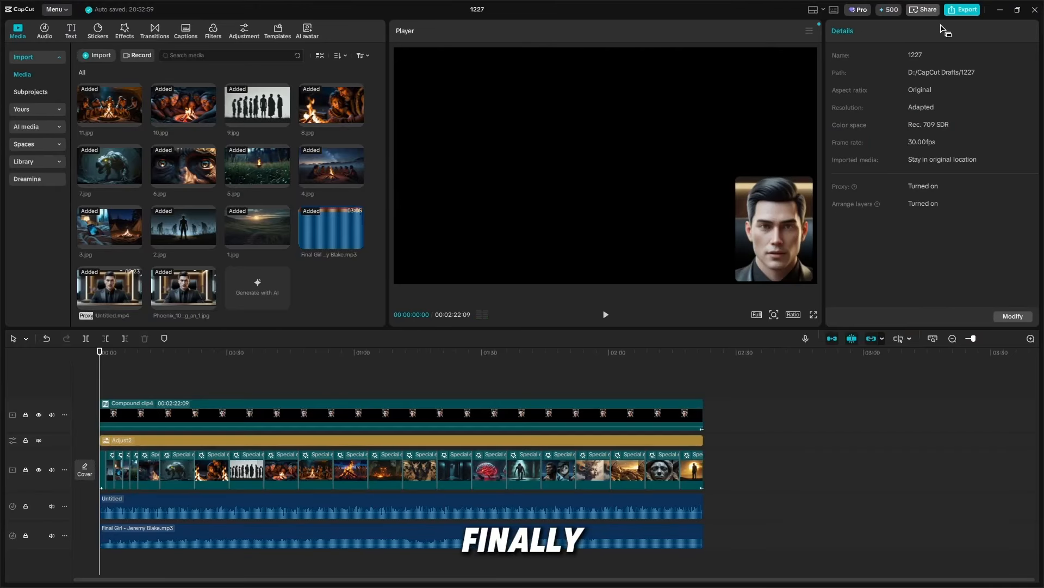
Step: Export the project with video enabled and separate audio output disabled, at 4K resolution and 60fps
left_click(962, 9)
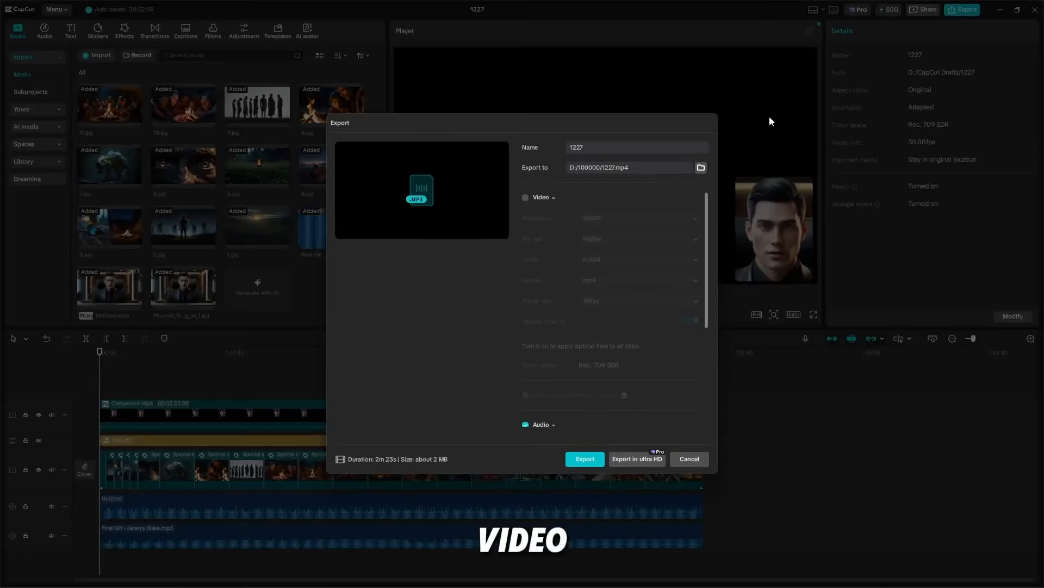
left_click(525, 425)
left_click(525, 198)
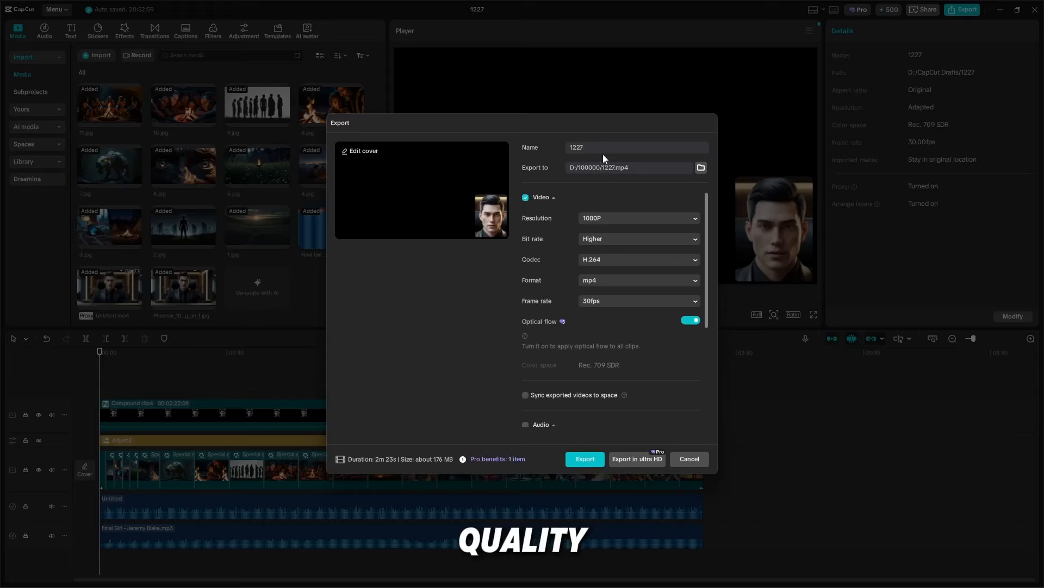
left_click(599, 216)
left_click(609, 308)
left_click(606, 301)
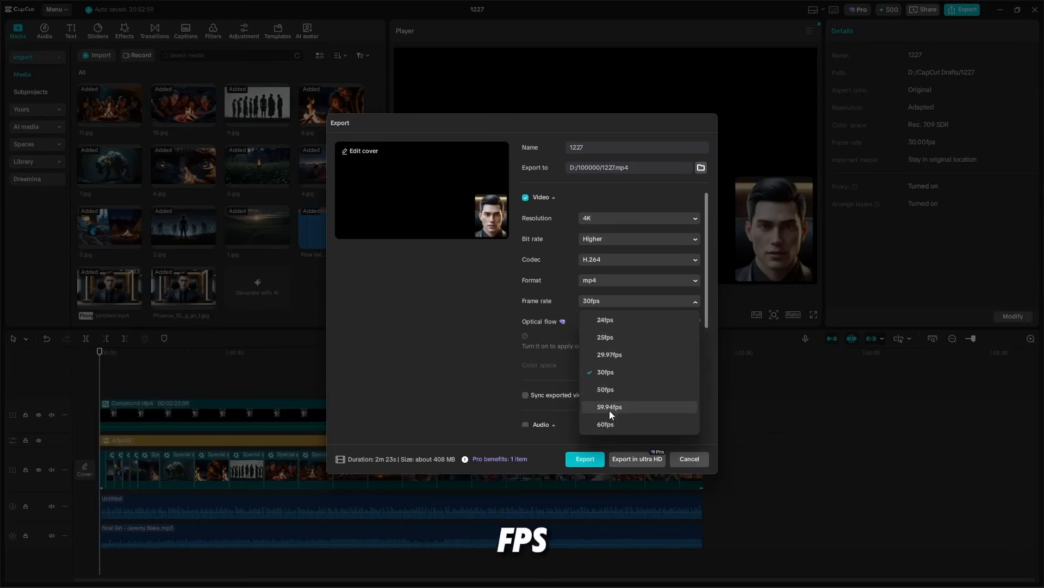
left_click(606, 424)
left_click(587, 460)
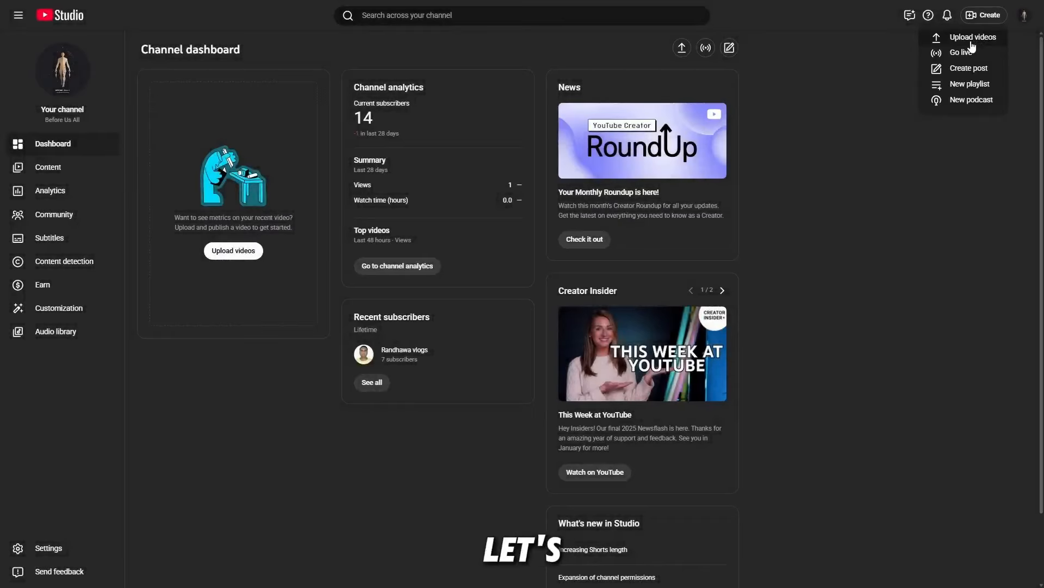
Step: In YouTube Studio, start a new video upload for the channel
left_click(971, 43)
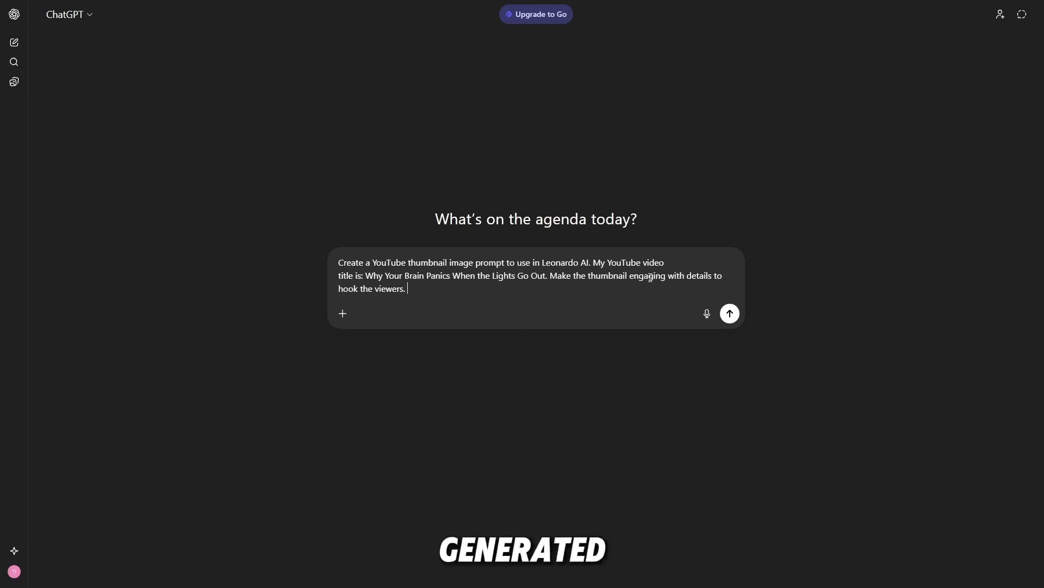
Step: In ChatGPT, request a Leonardo AI thumbnail prompt for "Why Your Brain Panics When the Lights Go Out" and copy the generated prompt
left_click(730, 314)
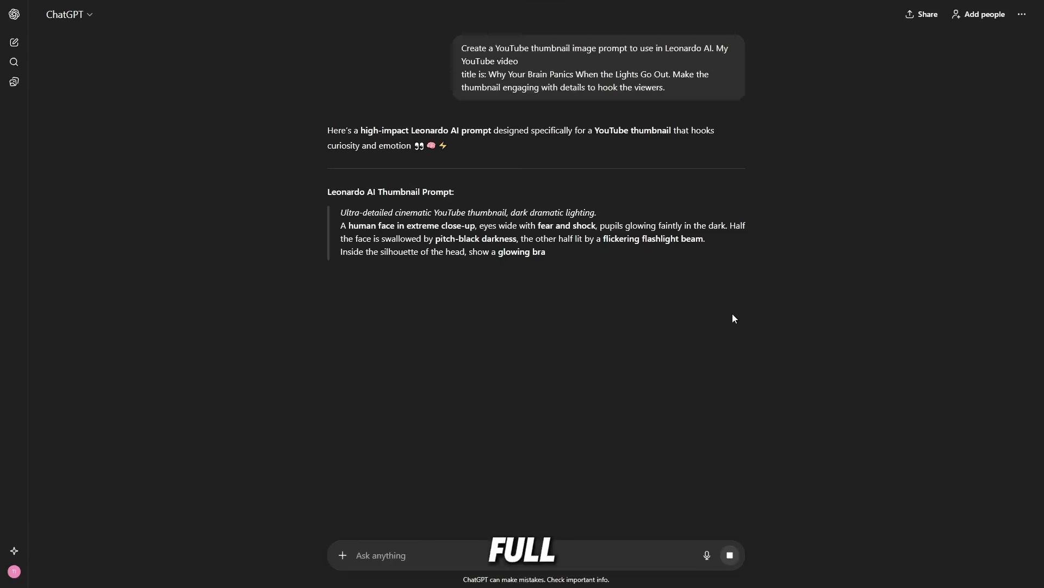
left_click_drag(370, 337, 341, 213)
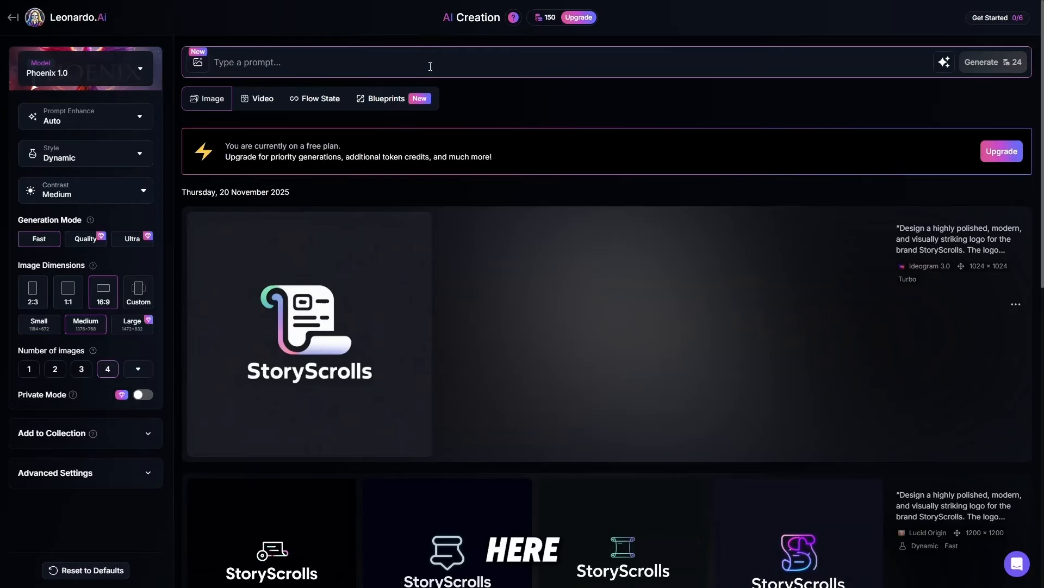
Step: In Leonardo.Ai, generate 16:9 thumbnail images from the prompt and open the one with a screaming face and a brain-shaped bulb
type("Ultra-detailed cinematic YouTube thumbnail, dark dramatic lighting. A human face in extreme close-up, eyes wide with fear and shock, pupils glowing faintly in the dark. Half the face is swallowed by pitch-black darkness, the other half lit by a flickering flashlight beam. Inside the silhouette of the head, show a glowing brain with electric sparks and chaotic neural signals, symbolizing panic and survival instincts. Background is a sudden blackout scene — faint outlines of a dark room, broken light bulb sparks fading. High contrast, bold shadows, cinematic realism, emotional tension. Style: psychological thriller, hyper-realistic, dramatic composition, sharp focus, vibrant highlights. Color palette: deep blacks, electric blue, neon orange highlights. Designed for YouTube thumbnail, centered subject, readable at small sizes, attention-grabbing, viral science content.")
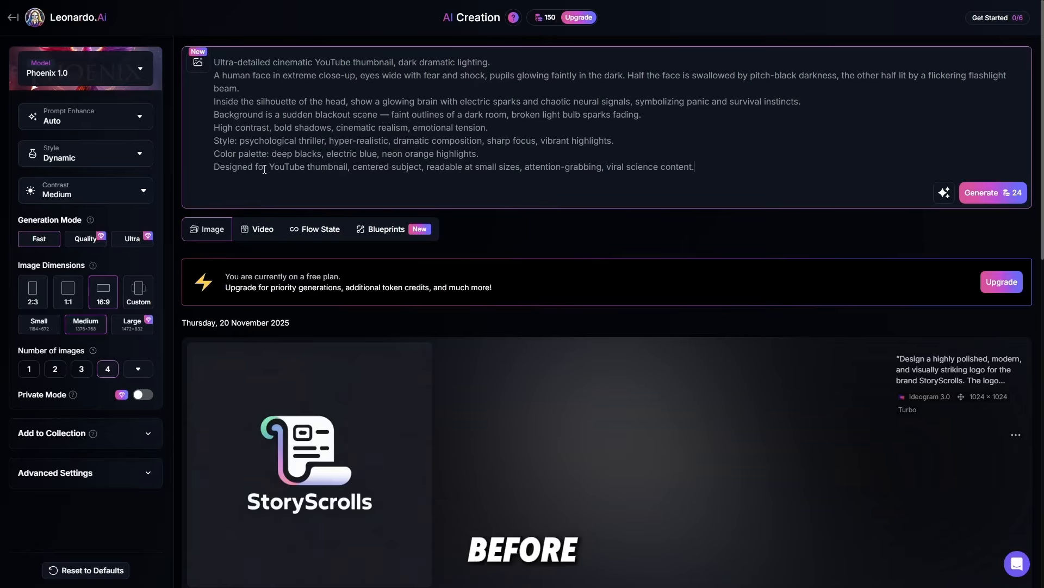
left_click(982, 193)
scroll(825, 266, "down", 3)
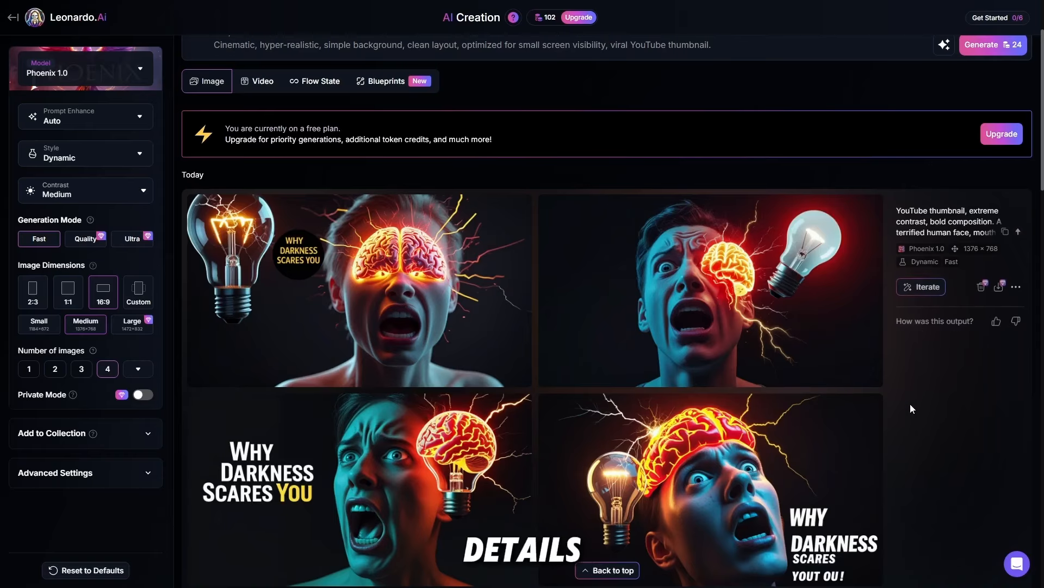
left_click(480, 438)
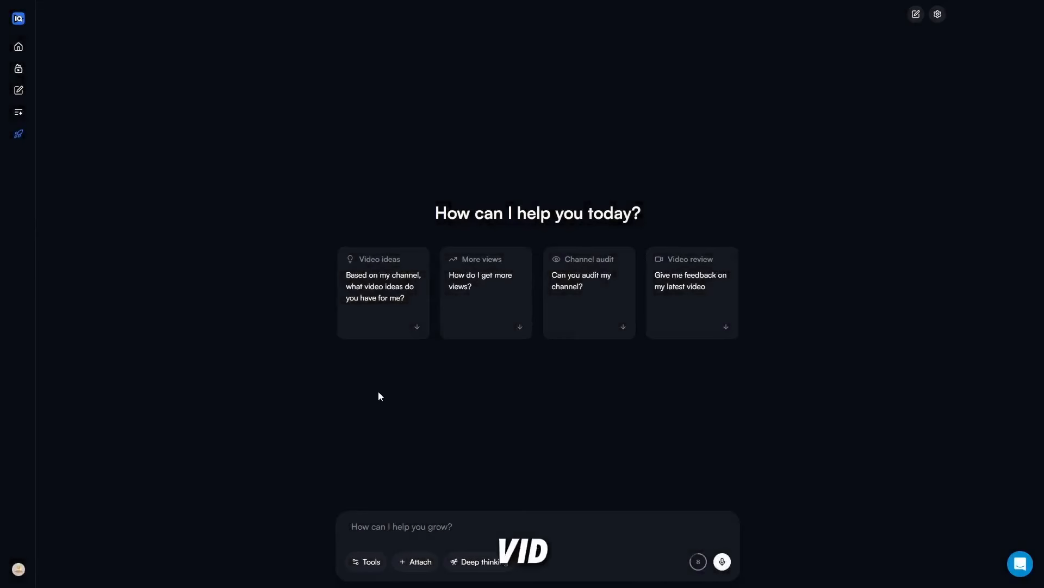
Step: In vidIQ, request an engaging SEO-optimized description for the video "WHY DARKNESS SCARES YOU", including relevant tags and double/triple keywords
left_click(469, 529)
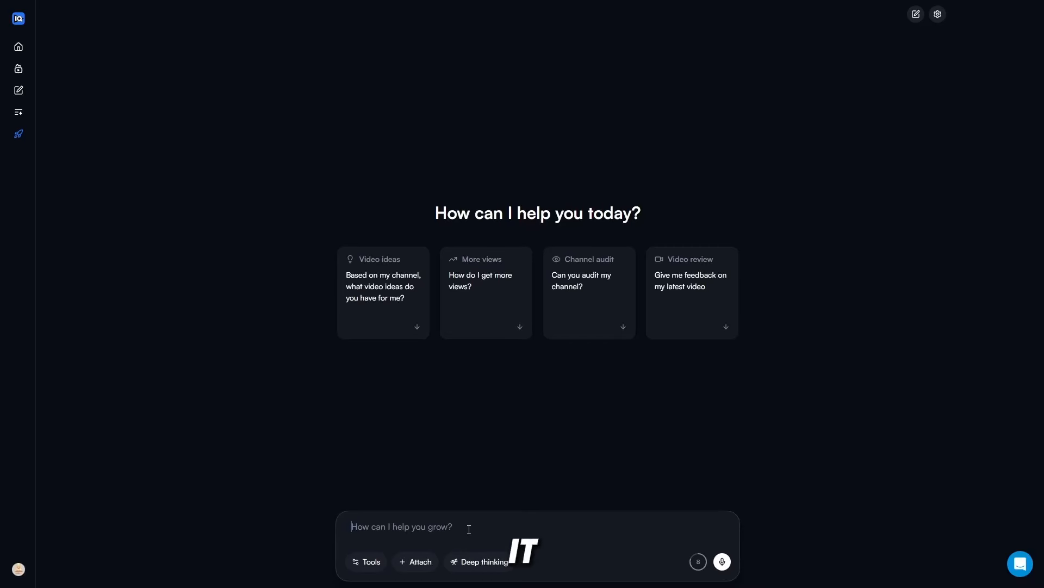
type("Create an SEO-optimized description for a YouTube video called: WHY DARKNESS SCARES YOU. Make it engaging and natural, including relevant tags and double/triple keywords.")
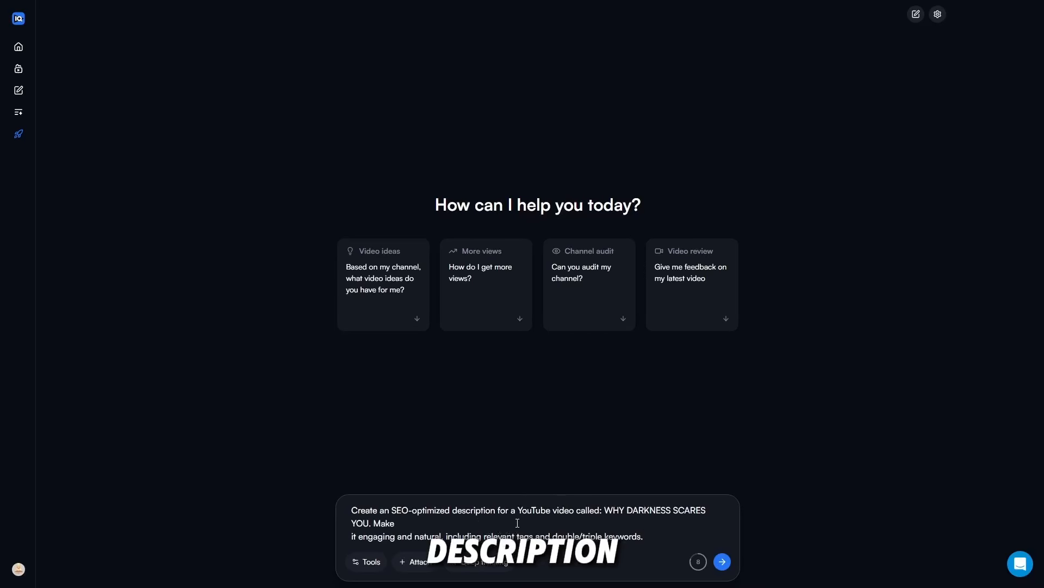
key("Return")
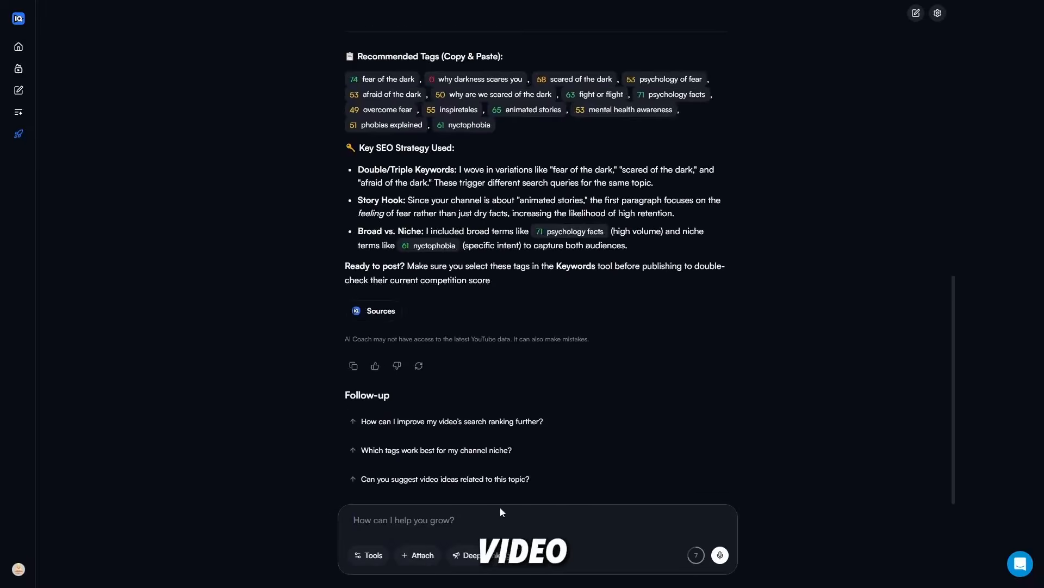
Step: Ask vidIQ to create SEO-optimized and trending video tags for the same video
type("Create SEO-optimized and trending video tags for the same video.")
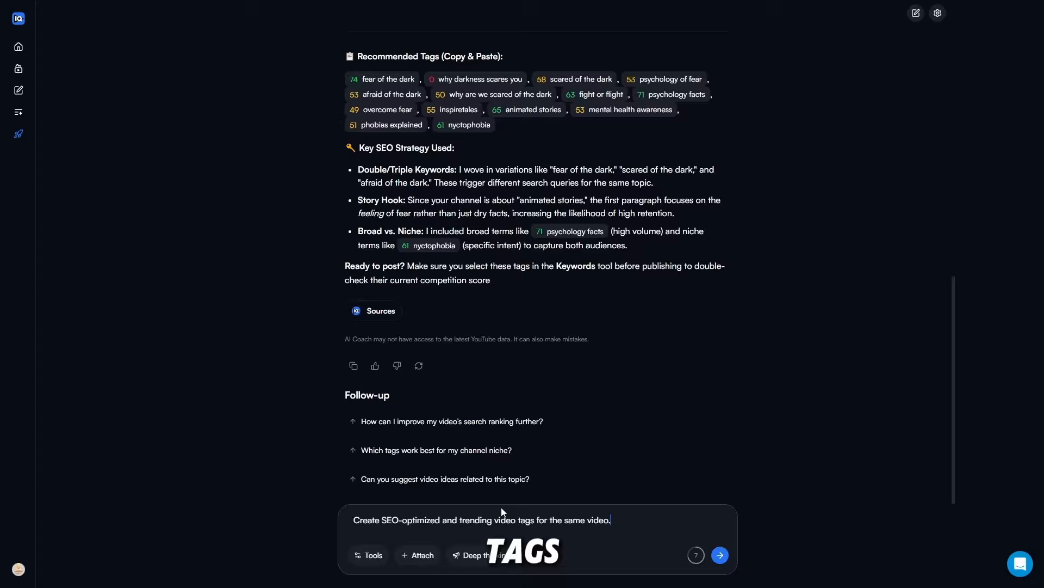
left_click(720, 556)
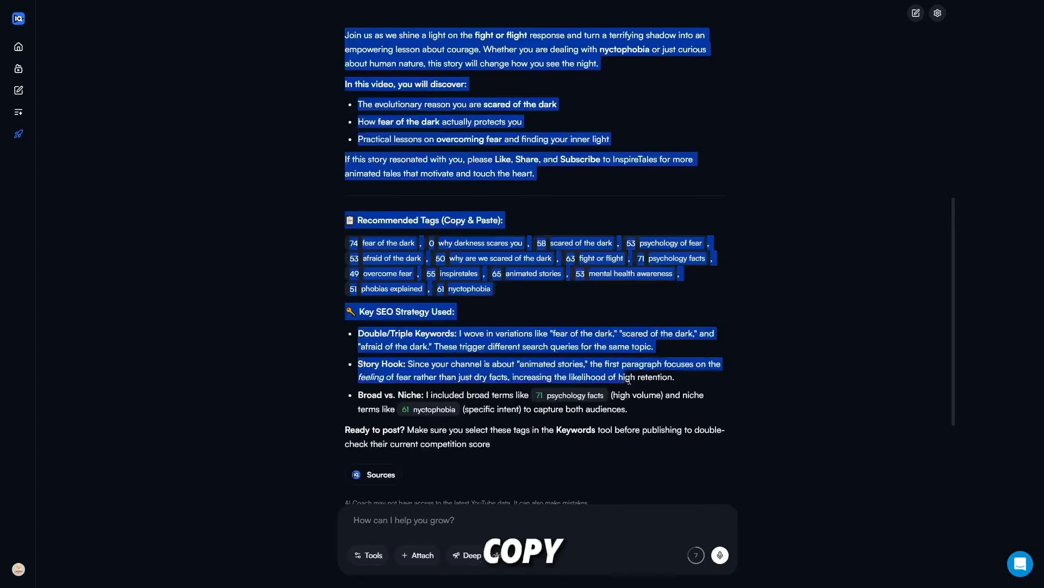
Step: Copy the generated description and recommended tags from vidIQ into the video's description in YouTube Studio
scroll(644, 345, "down", 3)
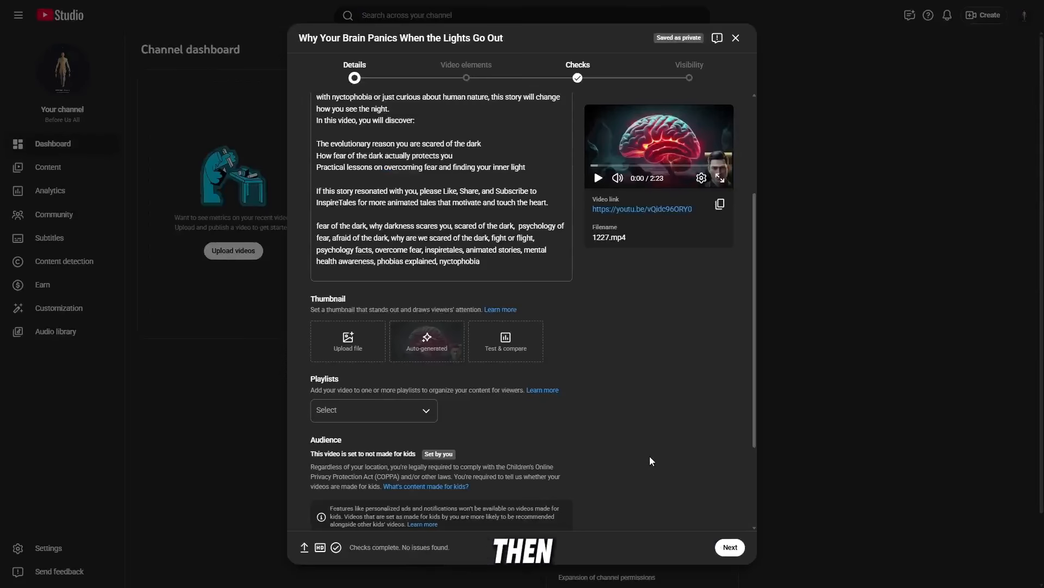
scroll(610, 455, "down", 3)
scroll(610, 455, "up", 5)
scroll(608, 401, "down", 5)
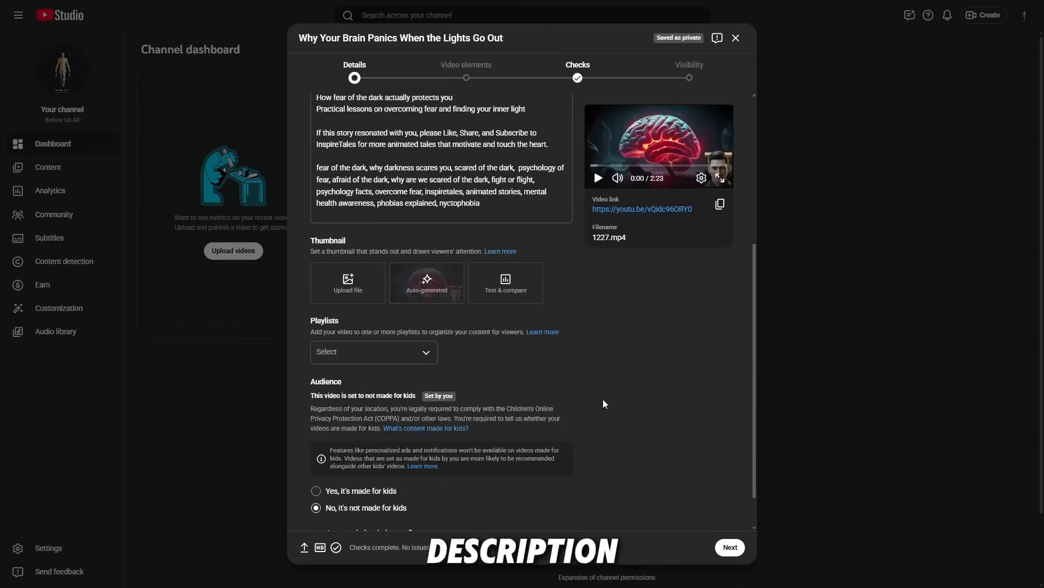
Step: Copy the optimized tag list from vidIQ into the video's Tags field in YouTube Studio, trimming it to fit the 500-character limit
scroll(429, 460, "down", 15)
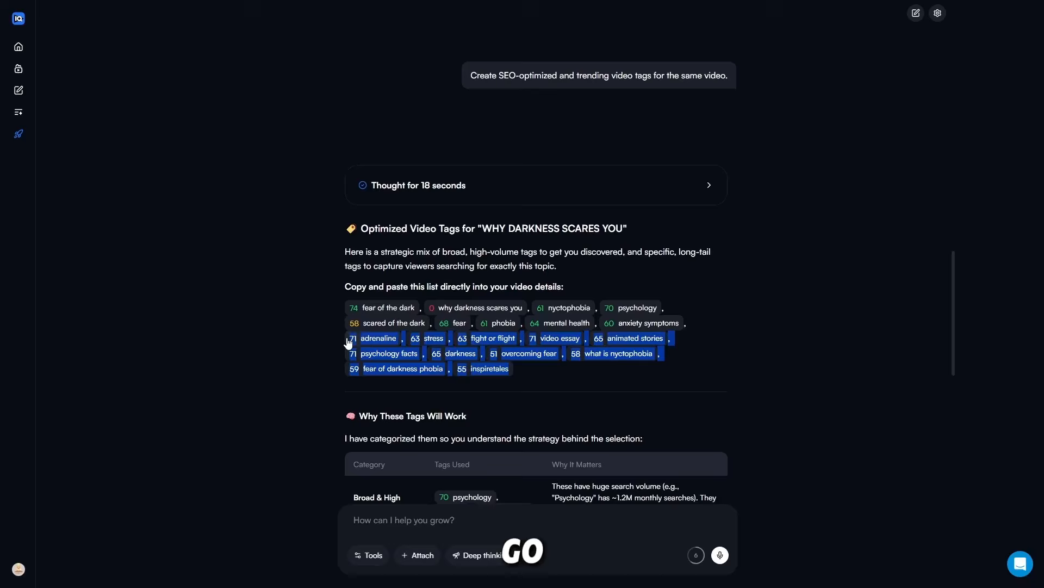
left_click_drag(350, 341, 347, 314)
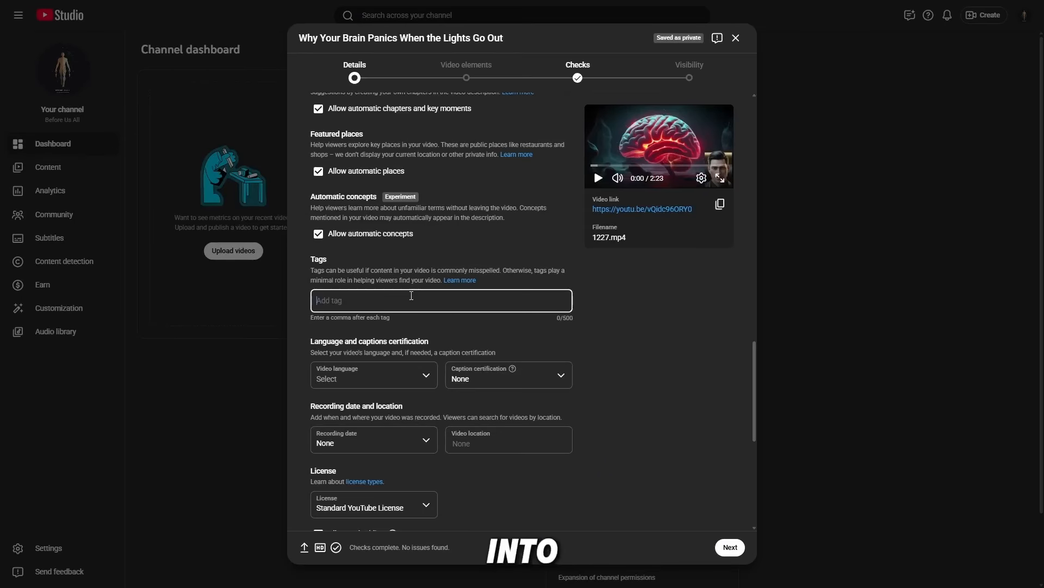
key("ctrl+v")
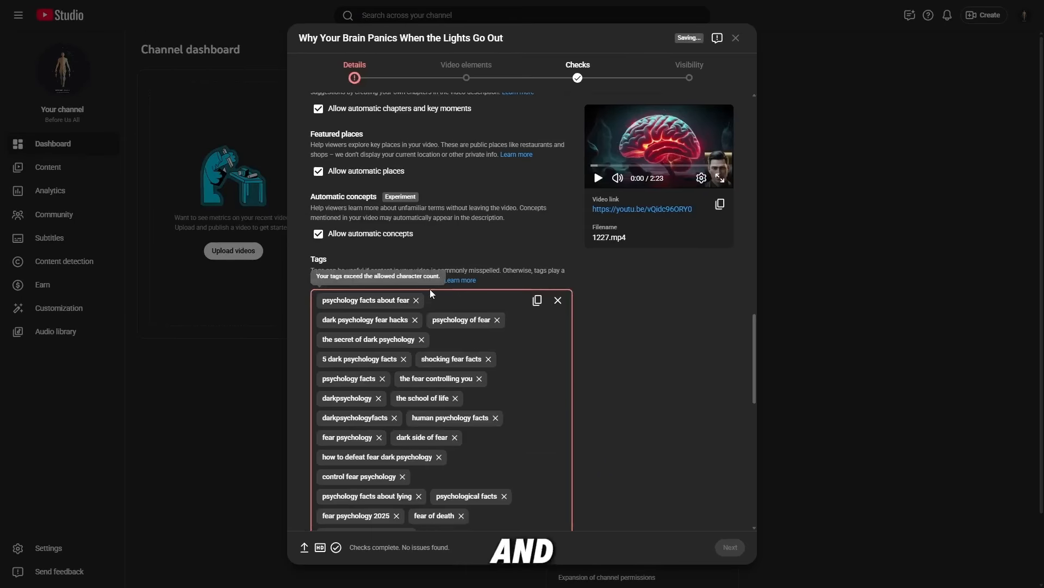
scroll(413, 381, "down", 3)
left_click(409, 373)
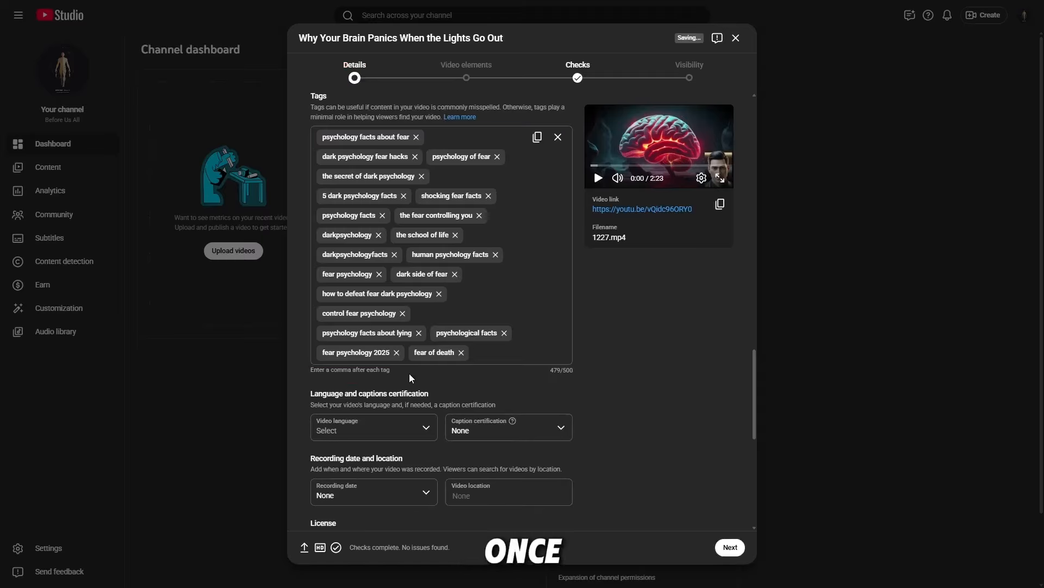
Step: Declare altered content as No and upload the "Why Darkness Scares You" image as the video's thumbnail
scroll(597, 374, "up", 7)
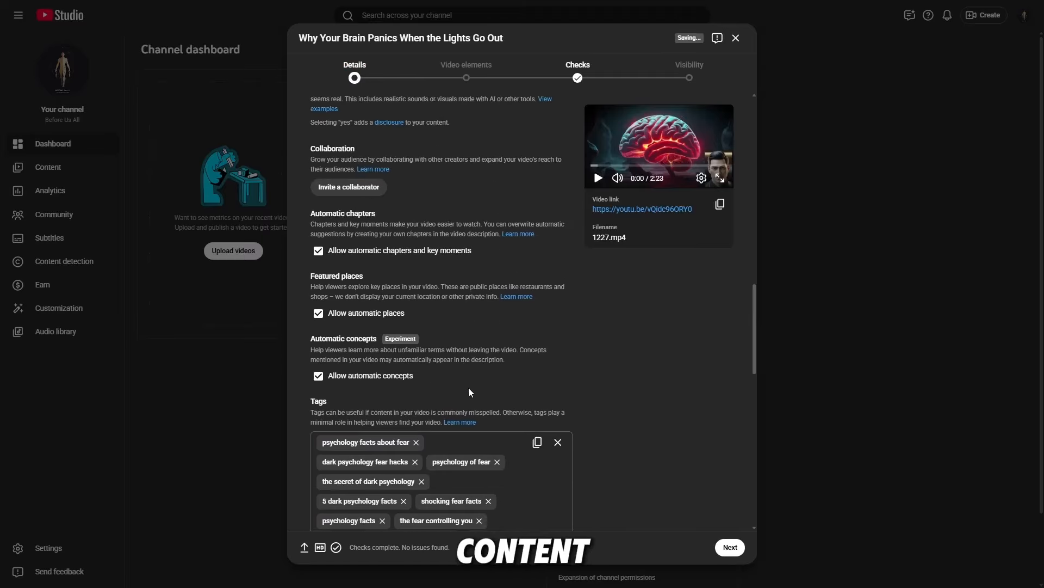
scroll(347, 387, "up", 2)
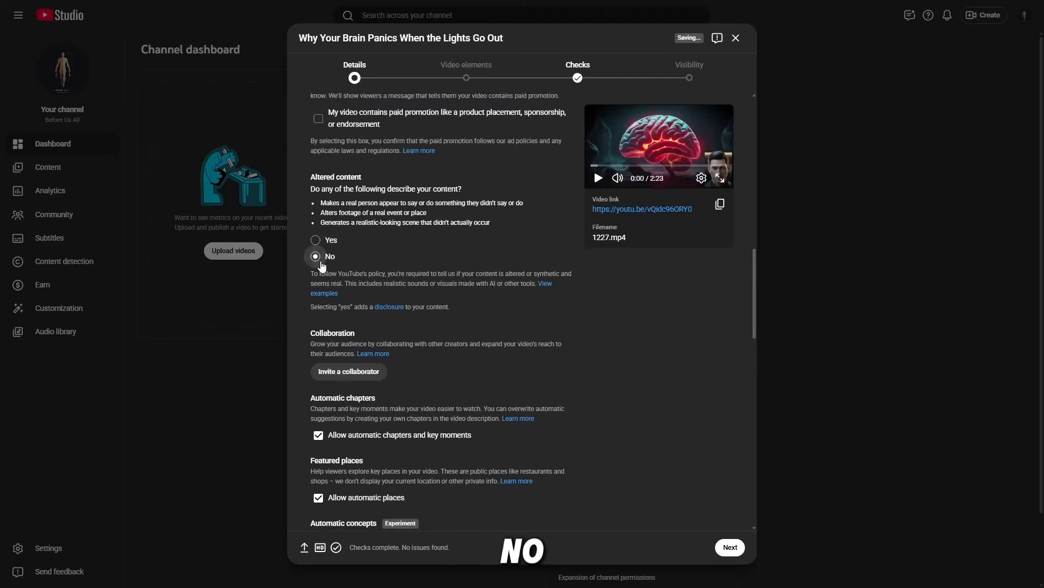
scroll(433, 322, "up", 4)
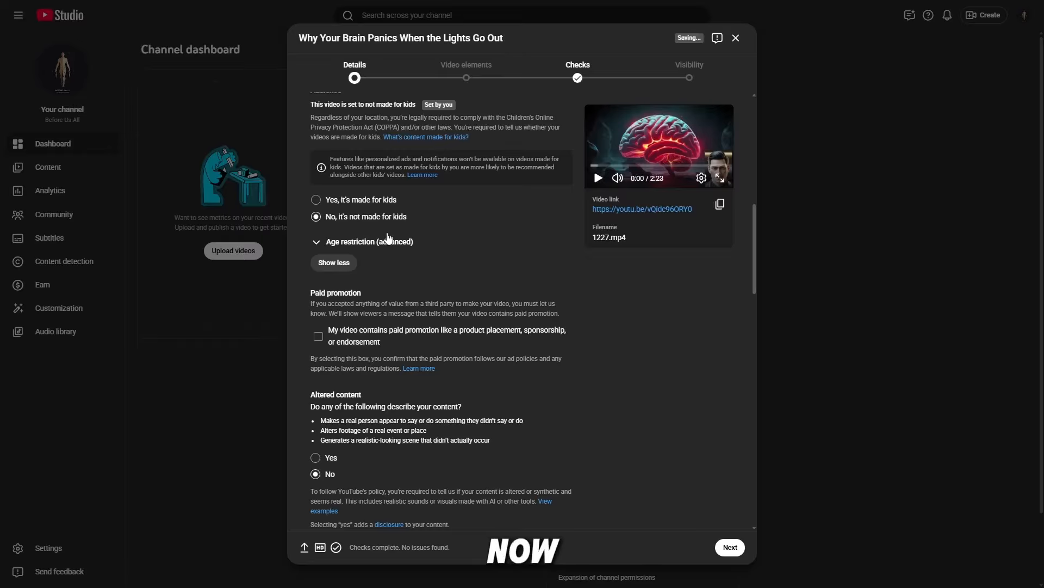
scroll(388, 237, "up", 5)
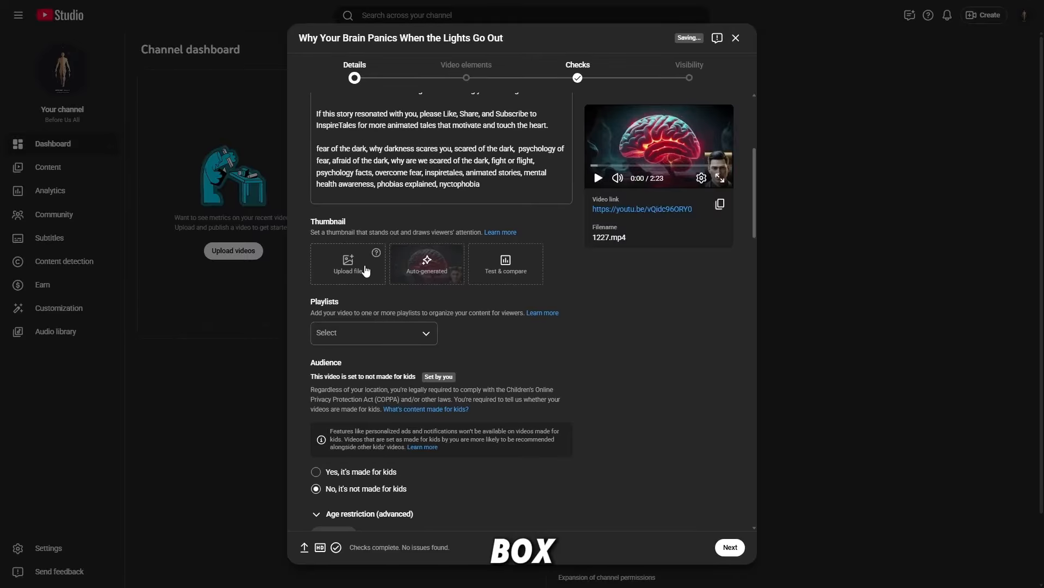
left_click(366, 271)
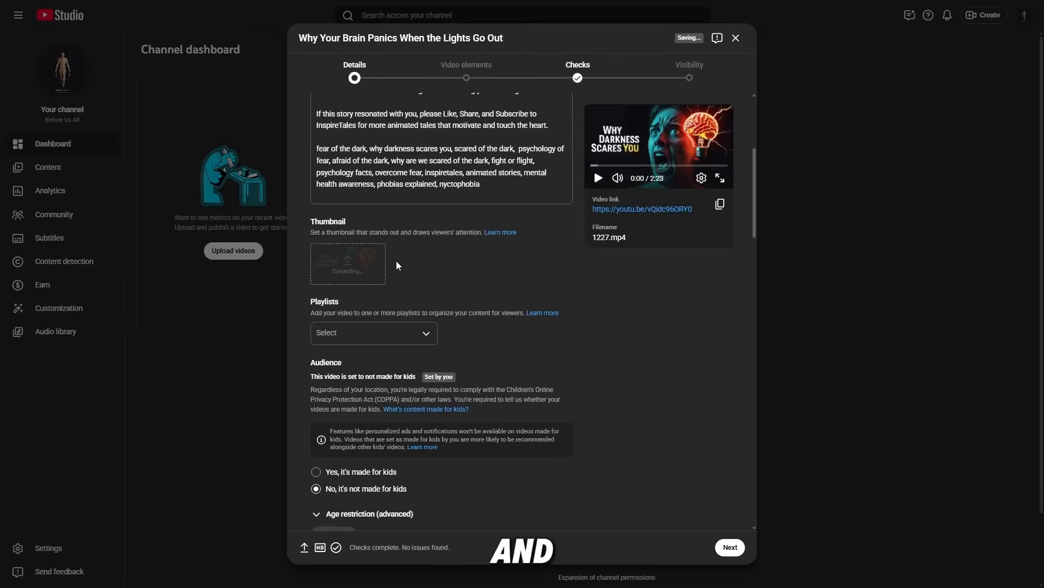
Step: Proceed past the video elements and checks, set the video's visibility to Public, and publish it
left_click(723, 547)
left_click(723, 548)
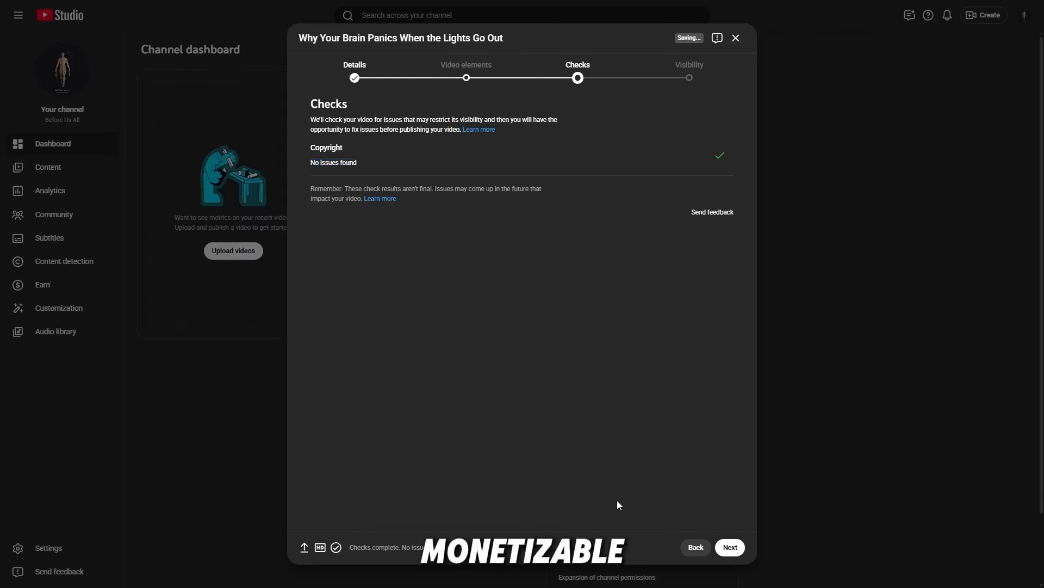
left_click(729, 547)
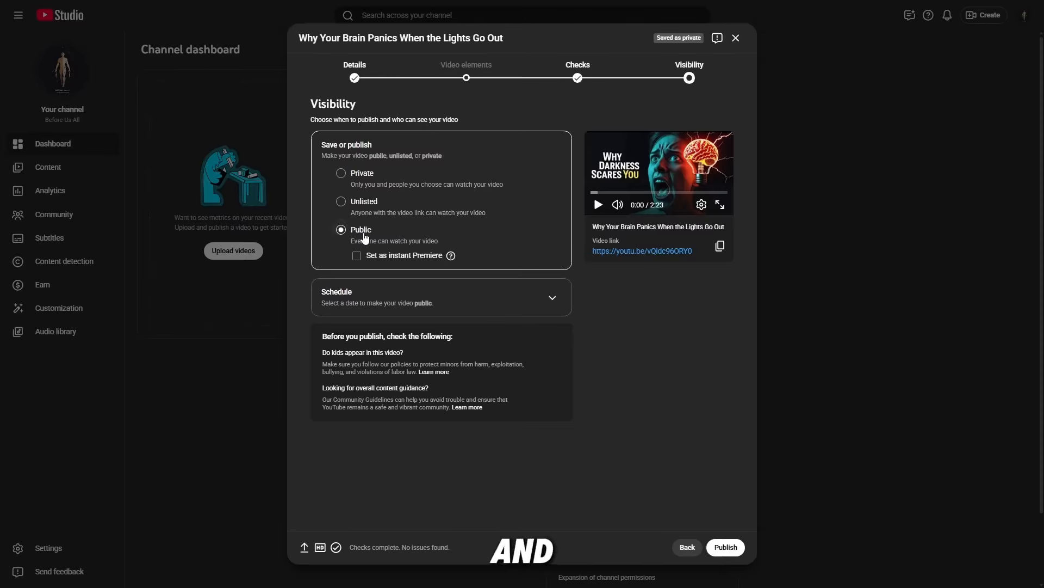
left_click(718, 543)
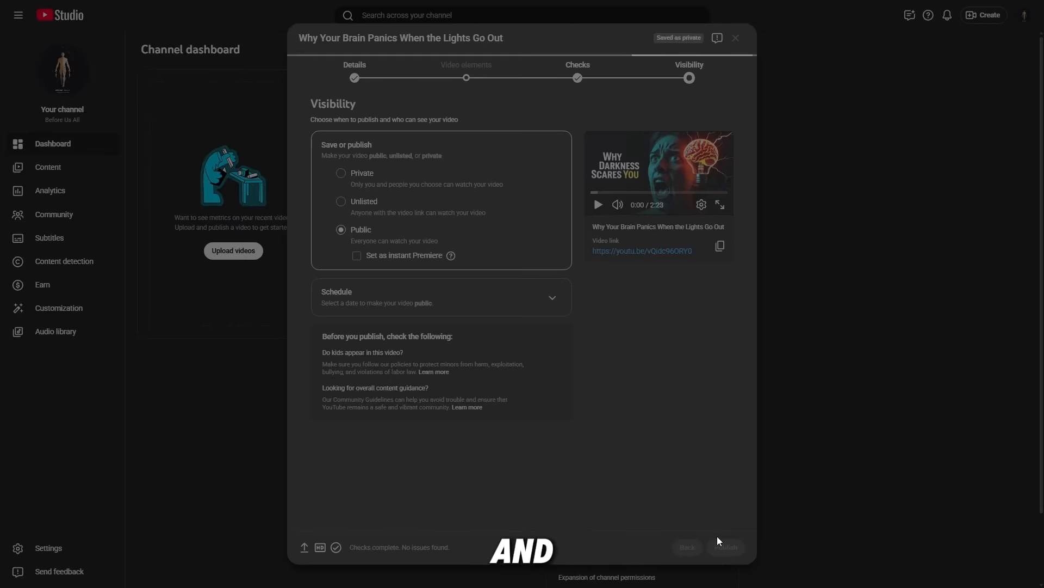